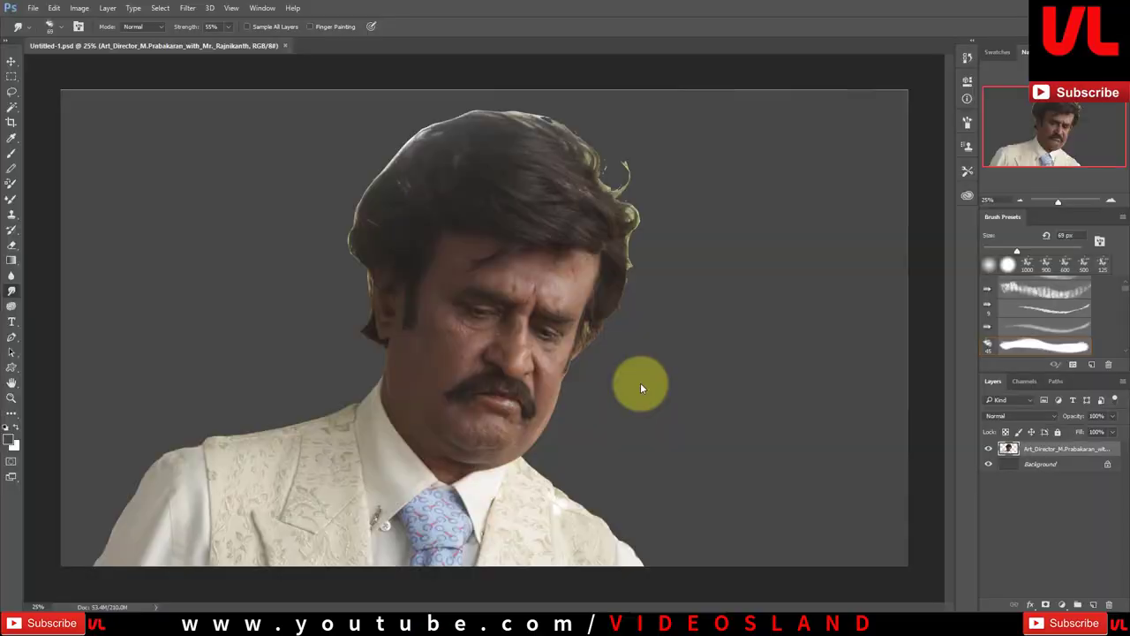
- Apply Auto Contrast to strengthen contrast on the cut-out portrait layer
click(79, 8)
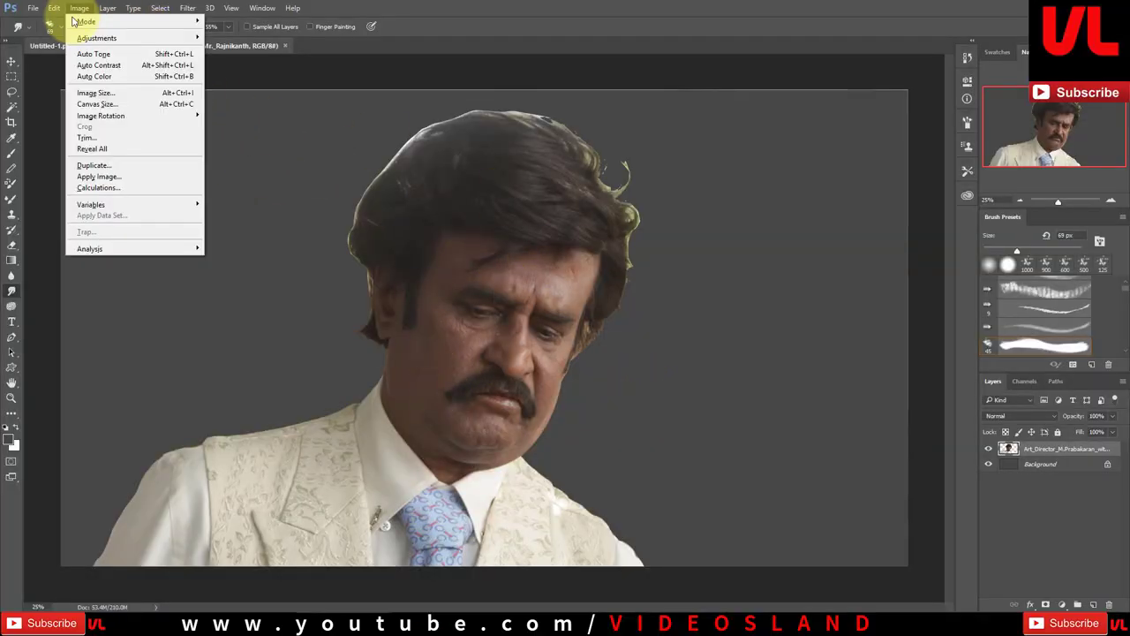
click(108, 65)
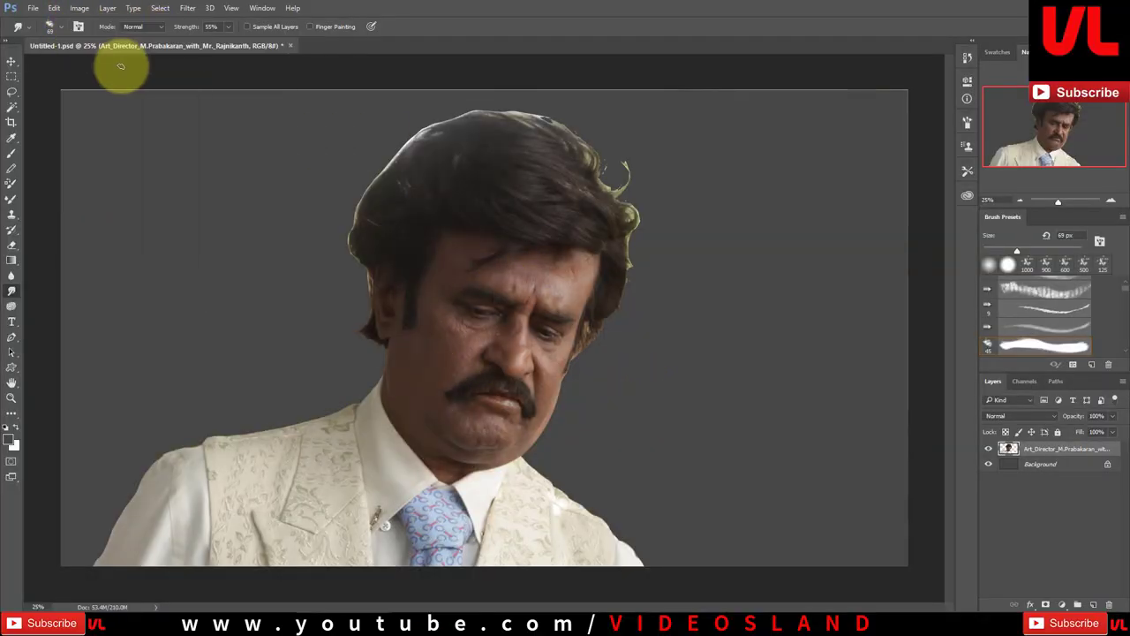
click(187, 8)
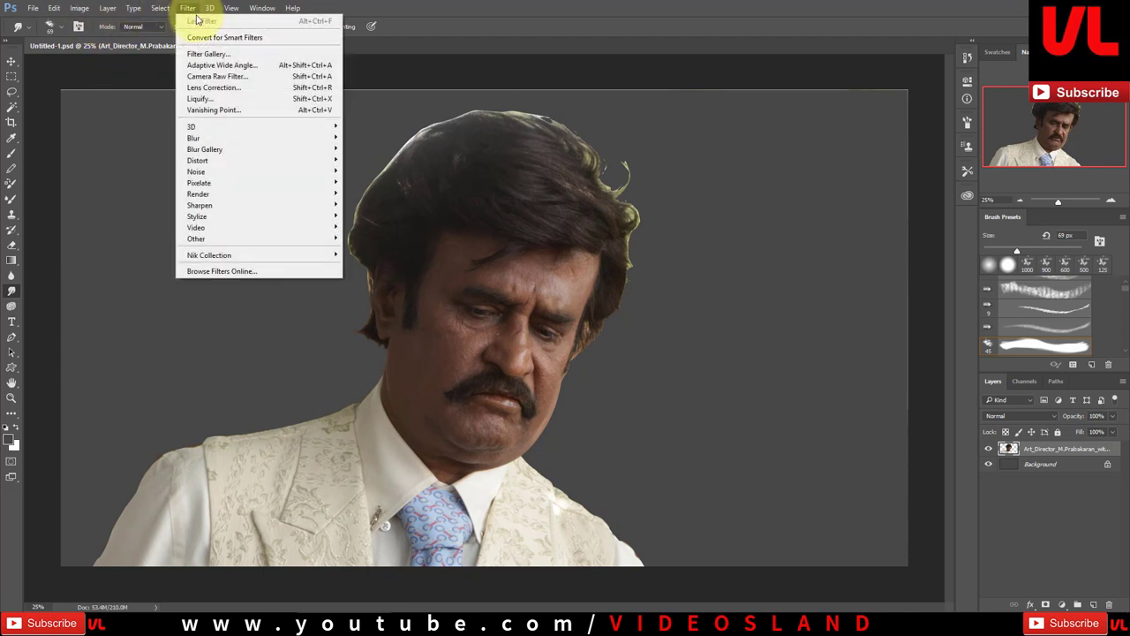
- Grade the portrait in Camera Raw with Vibrance +84, Clarity +32, Whites +100, Shadows -33, and apply
click(275, 80)
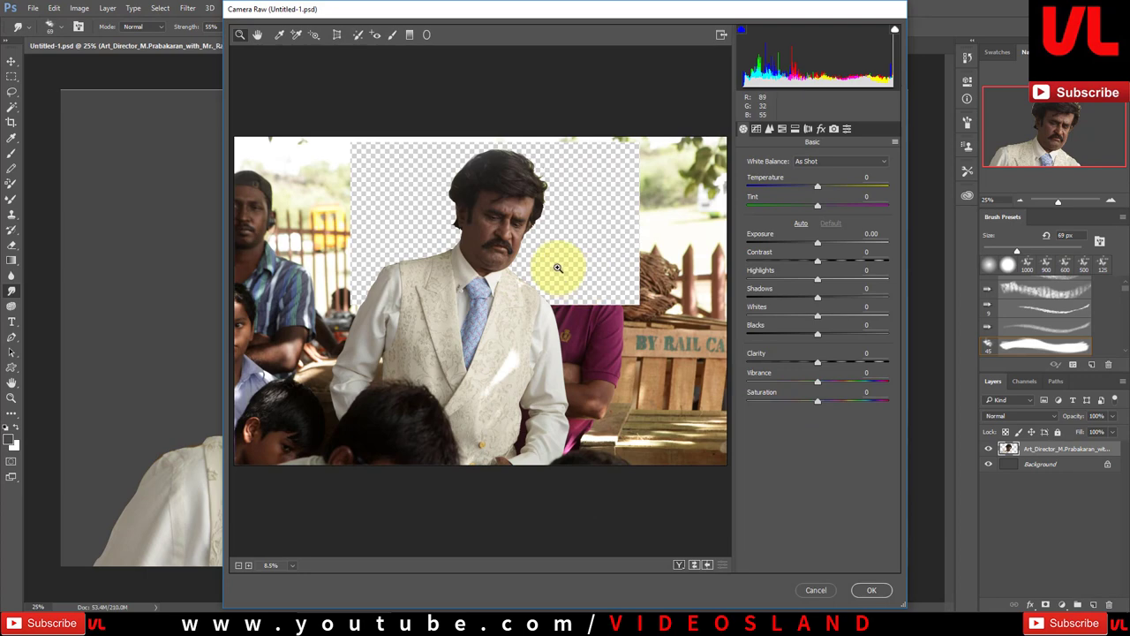
click(531, 241)
click(324, 151)
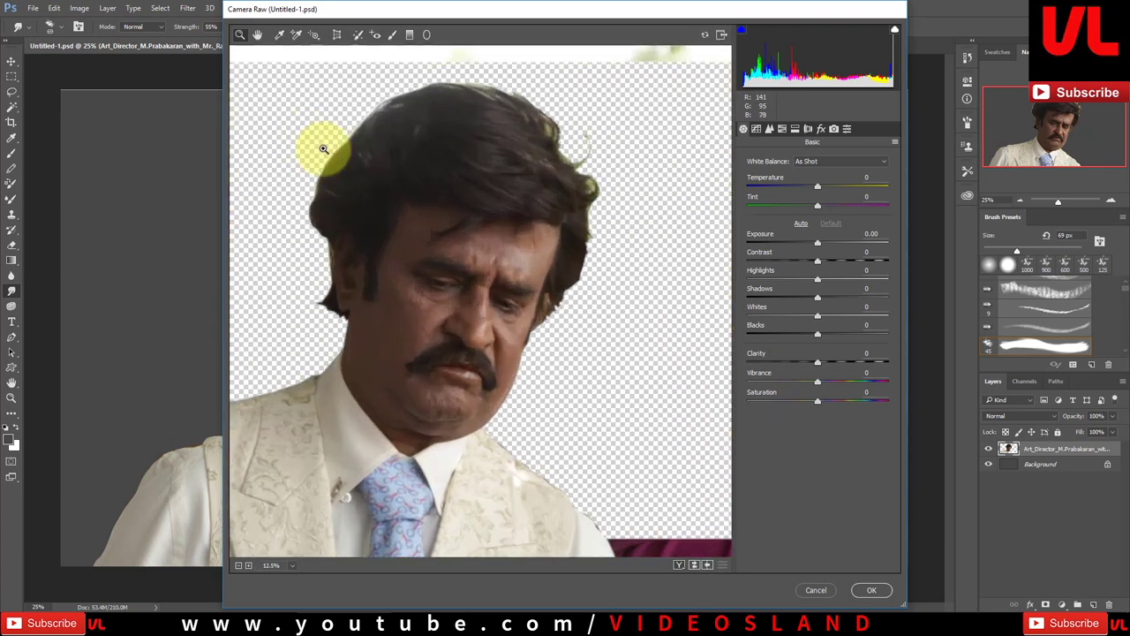
alt+click(517, 344)
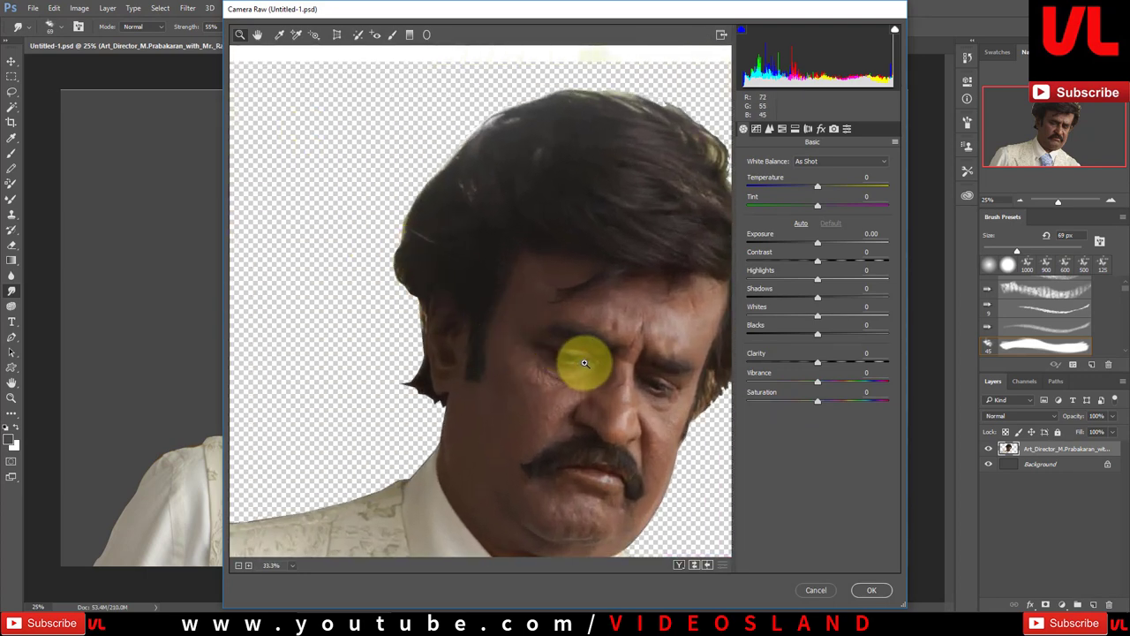
drag(582, 353, 510, 283)
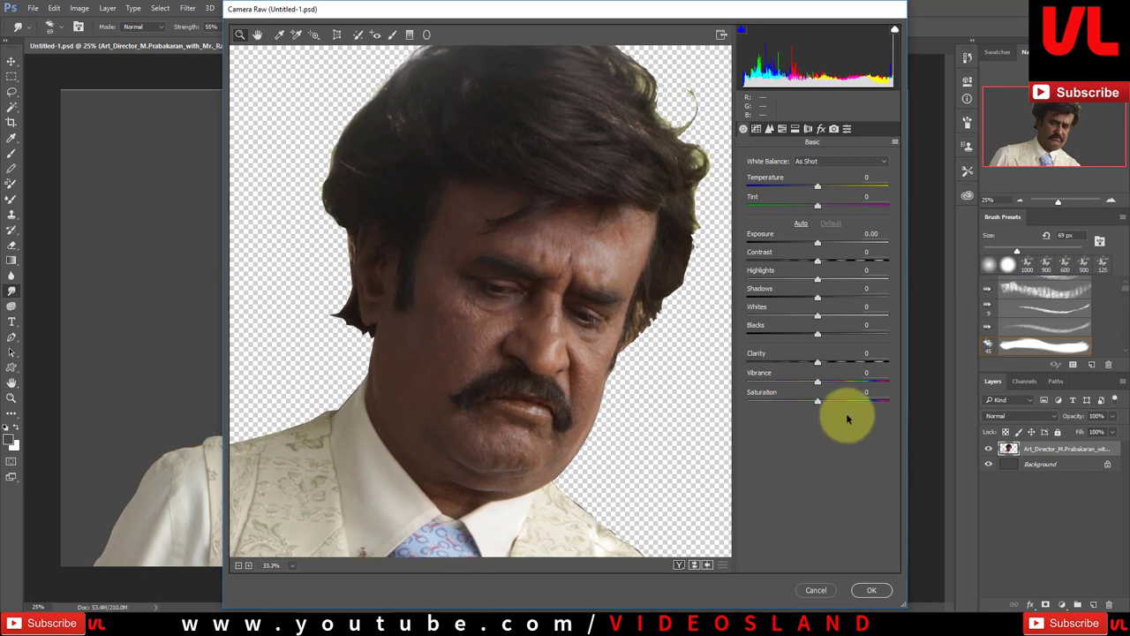
drag(817, 384, 876, 382)
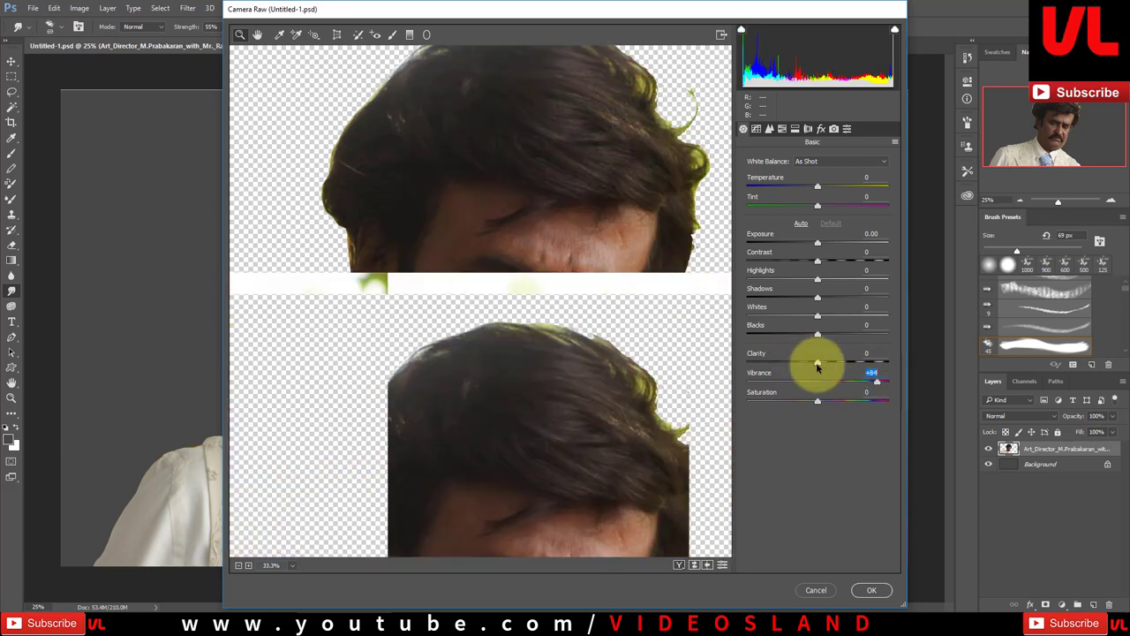
mouse_move(818, 364)
mouse_down()
mouse_move(848, 364)
mouse_move(832, 361)
mouse_move(854, 339)
mouse_move(757, 341)
mouse_move(900, 352)
mouse_move(882, 345)
mouse_up()
drag(817, 318, 921, 323)
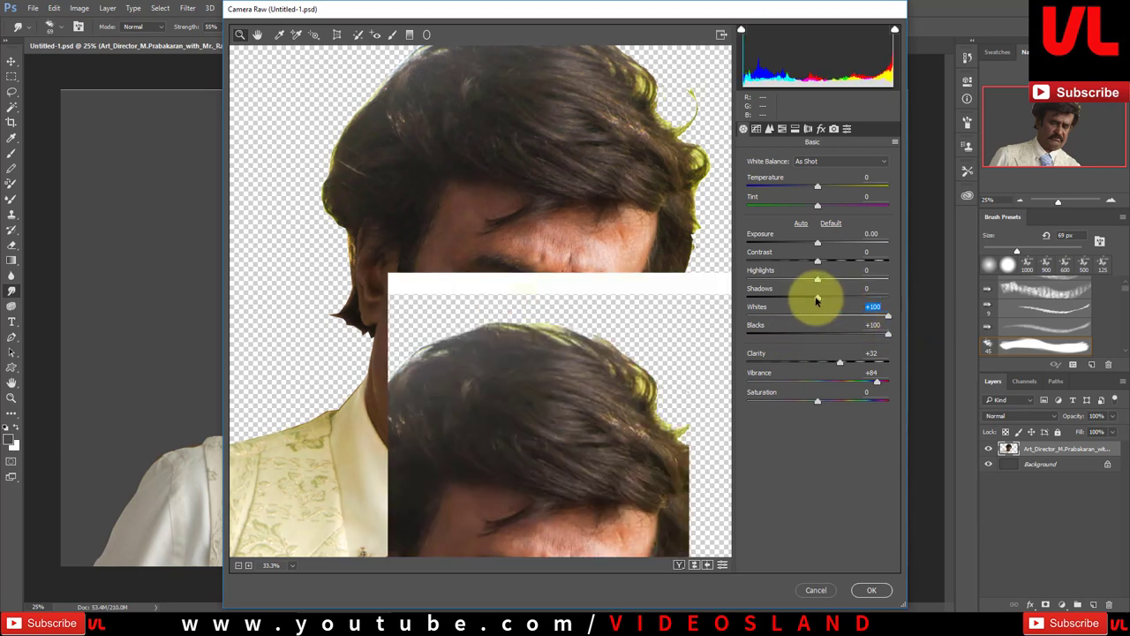
mouse_move(818, 299)
mouse_down()
mouse_move(845, 297)
mouse_move(795, 302)
mouse_move(837, 283)
mouse_move(888, 283)
mouse_move(809, 243)
mouse_up()
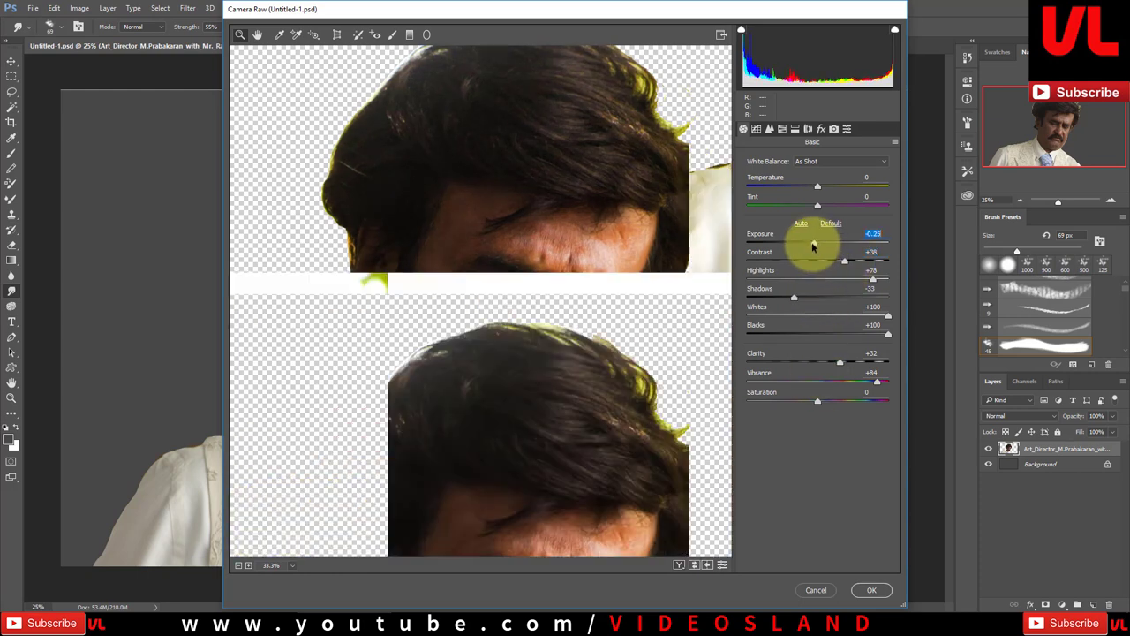
click(871, 592)
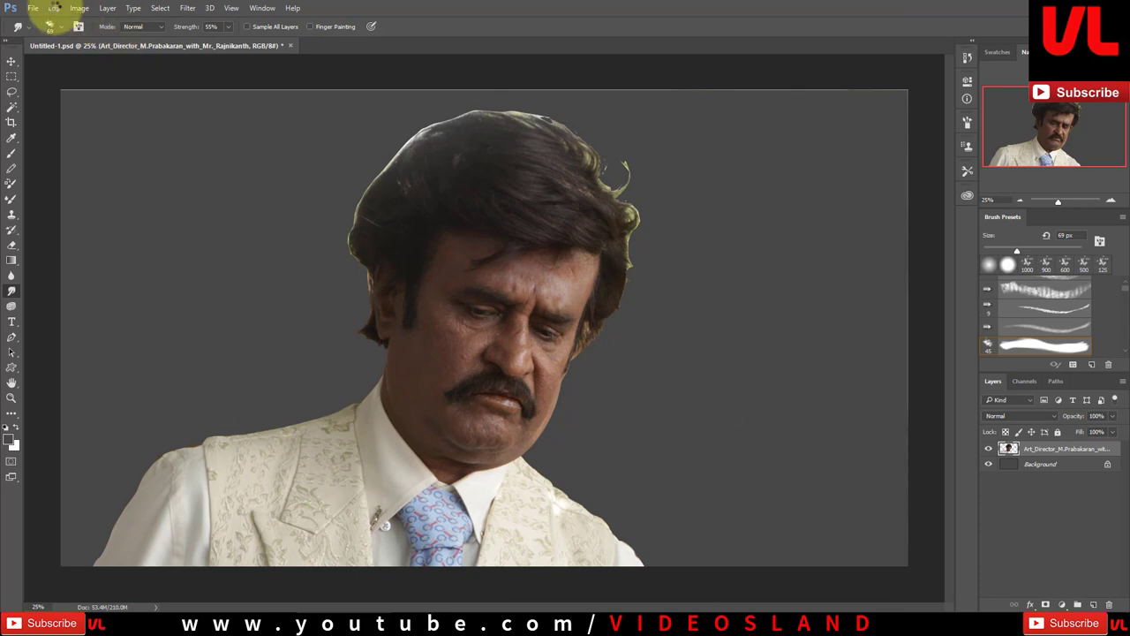
- Undo the last edit, then in Selective Color remove cyan from the Reds
key(ctrl+z)
click(55, 9)
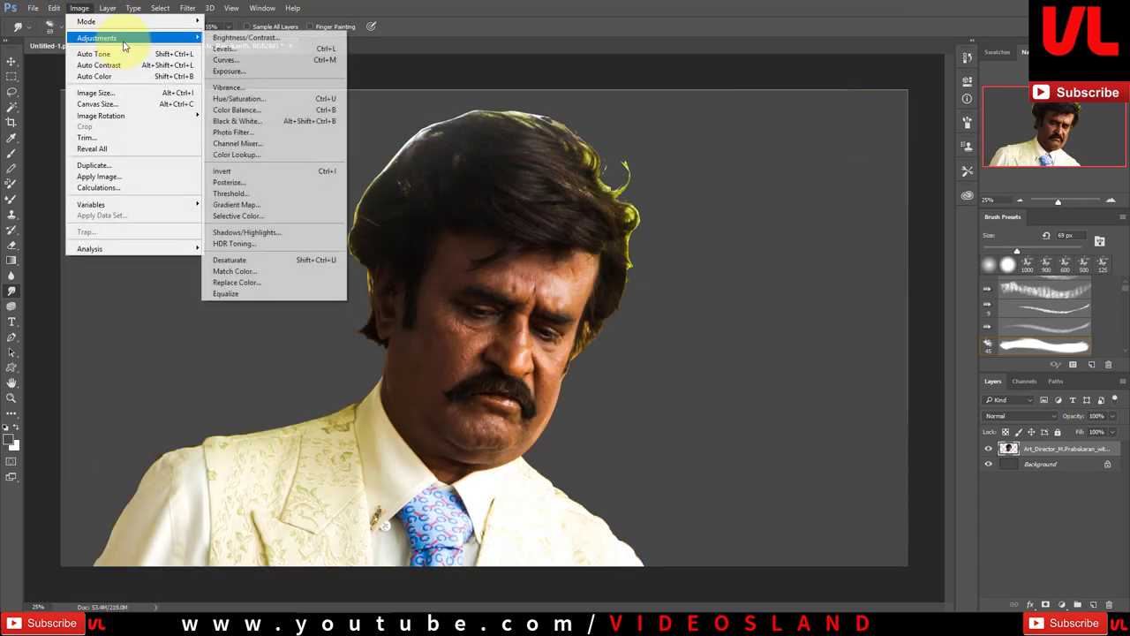
mouse_move(133, 37)
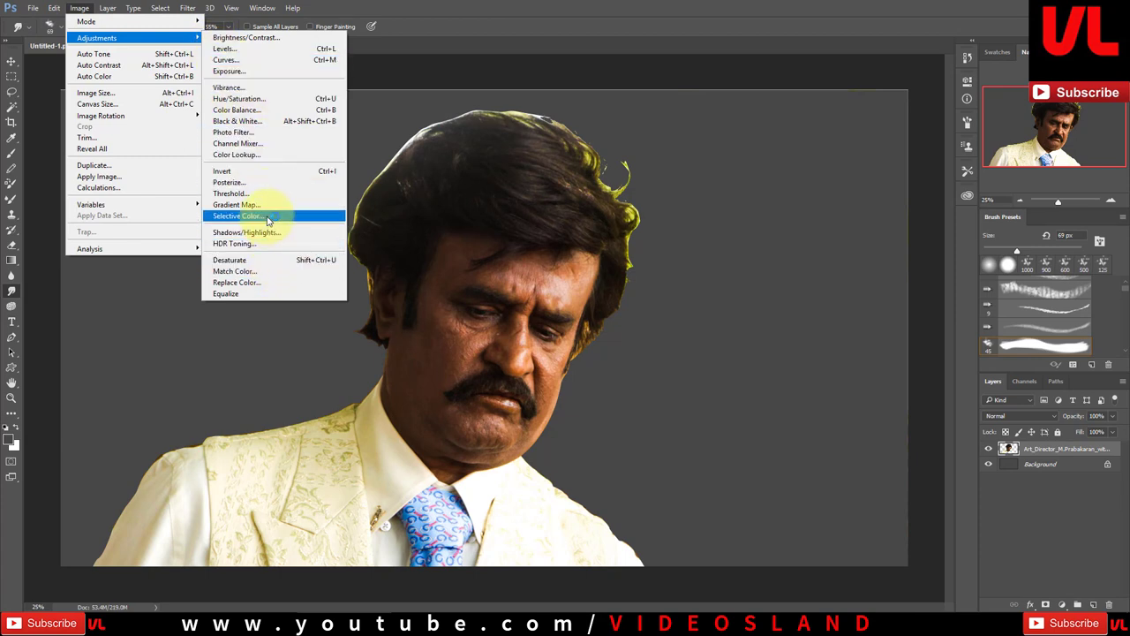
click(256, 215)
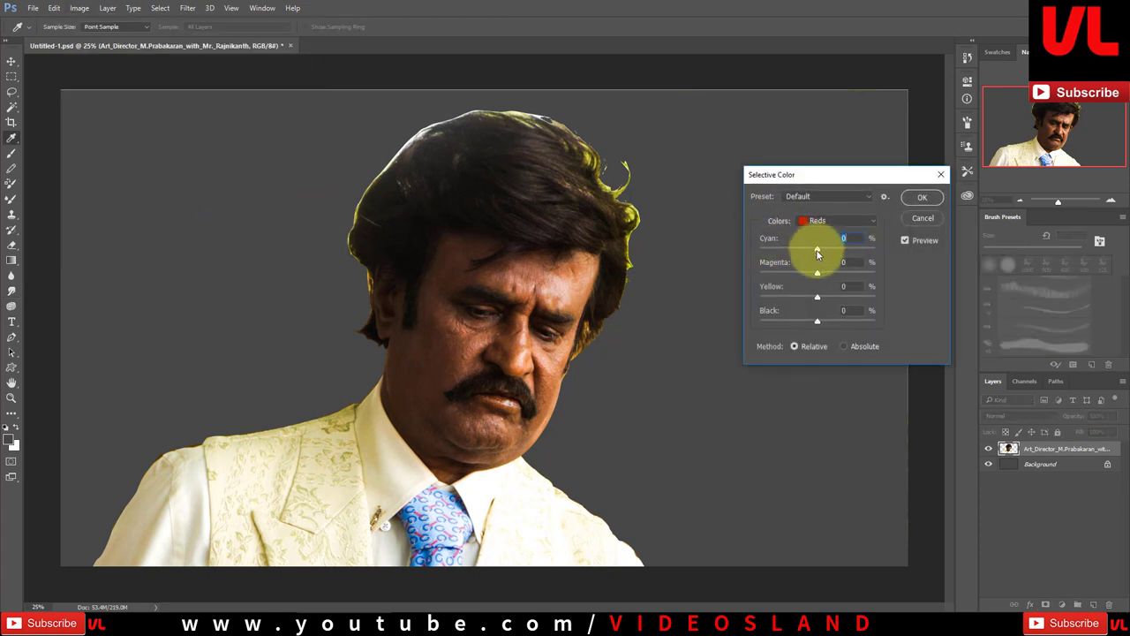
mouse_move(816, 248)
mouse_down()
mouse_move(788, 253)
mouse_move(845, 273)
mouse_move(816, 278)
mouse_move(818, 301)
mouse_move(849, 297)
mouse_move(803, 307)
mouse_move(847, 328)
mouse_up()
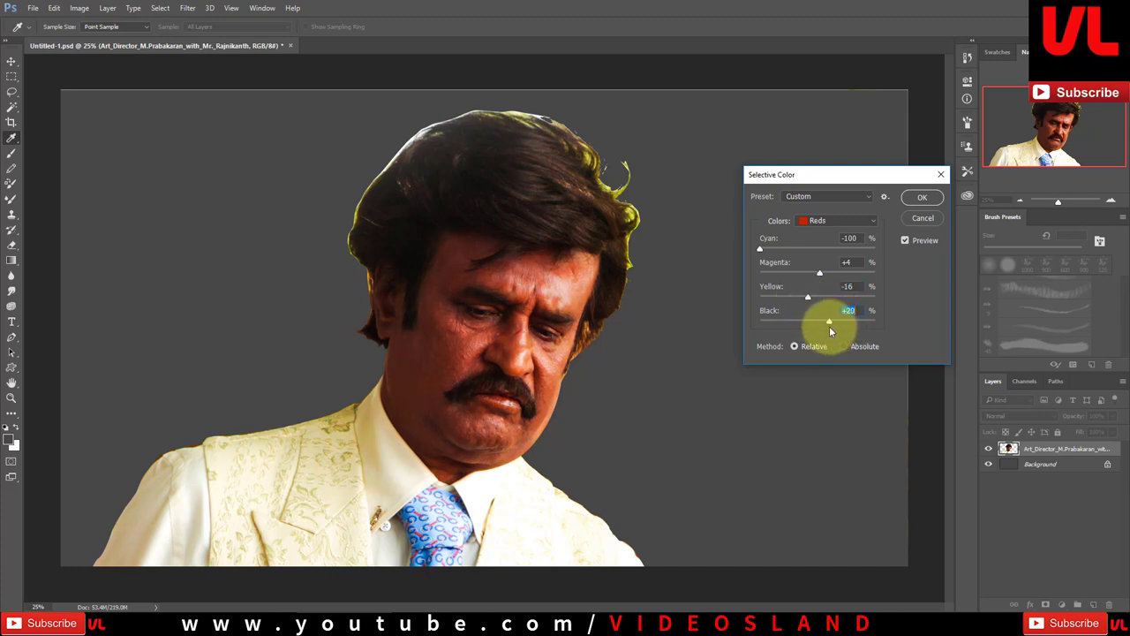
- Tune the Yellows and set Greens to Cyan -95, Magenta -79, Yellow +45, Black +29, then apply
click(799, 222)
click(816, 252)
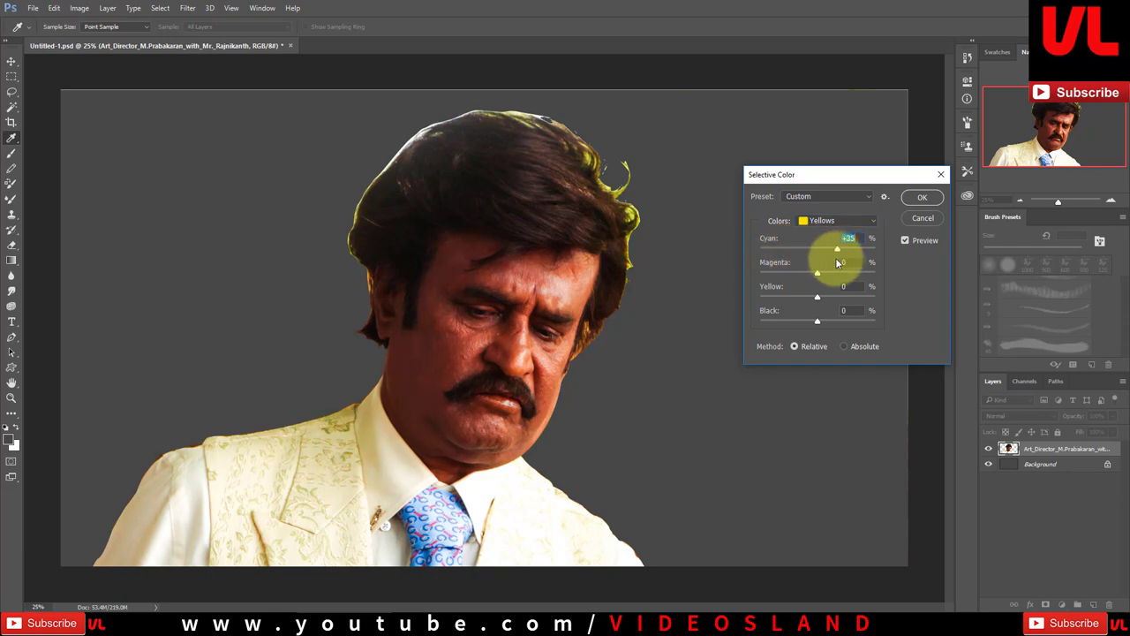
mouse_move(821, 271)
mouse_down()
mouse_move(853, 270)
mouse_move(807, 276)
mouse_move(829, 297)
mouse_up()
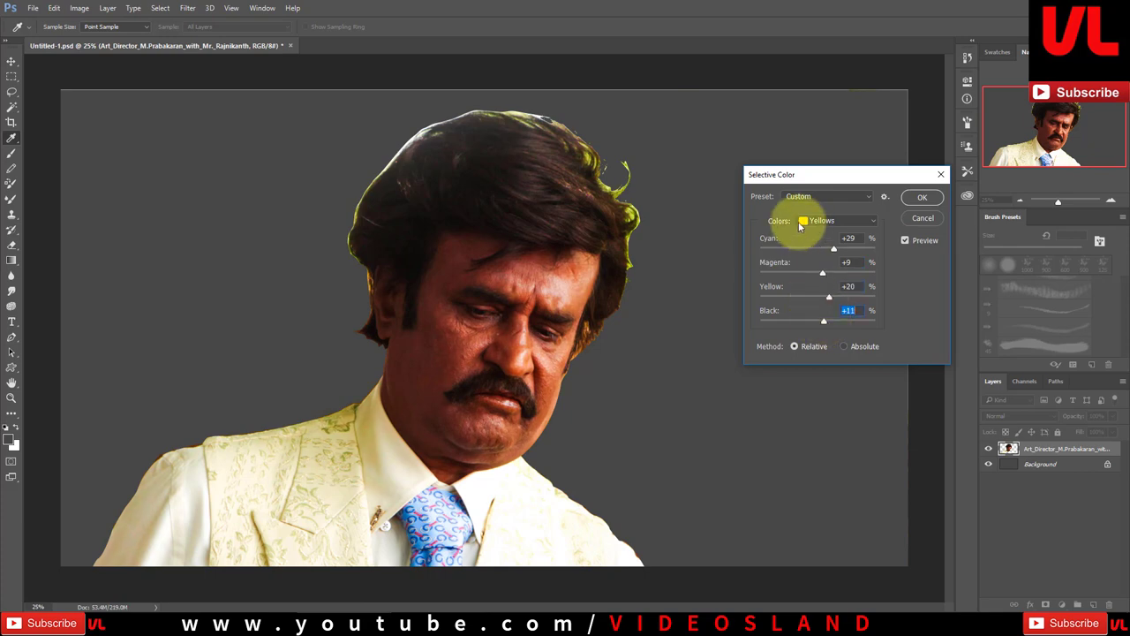
click(835, 221)
click(828, 291)
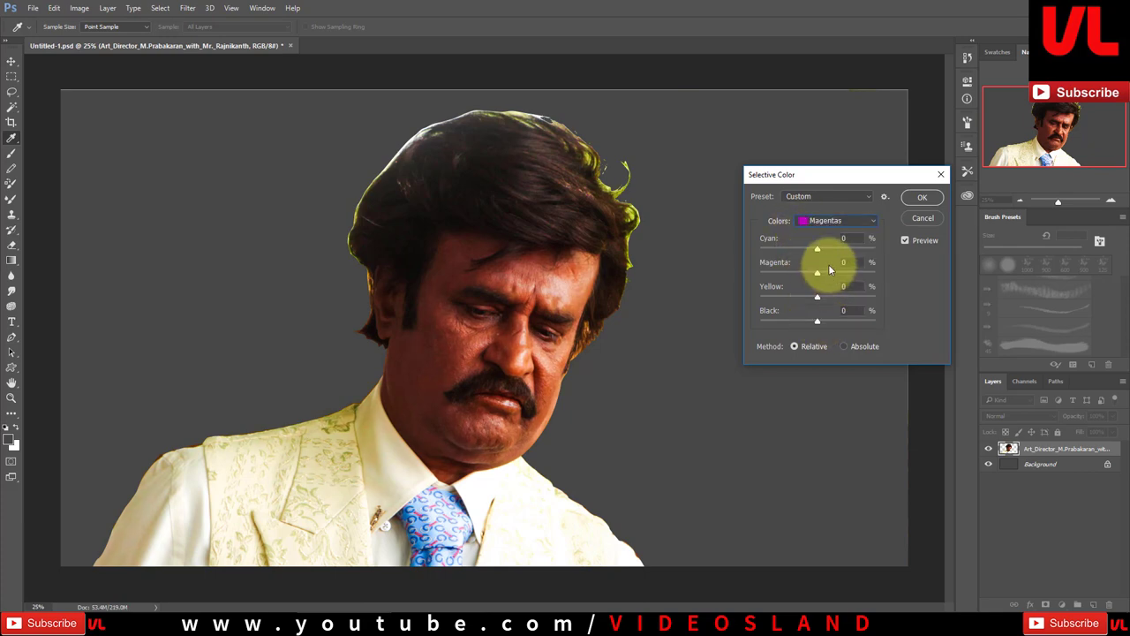
click(816, 225)
click(821, 262)
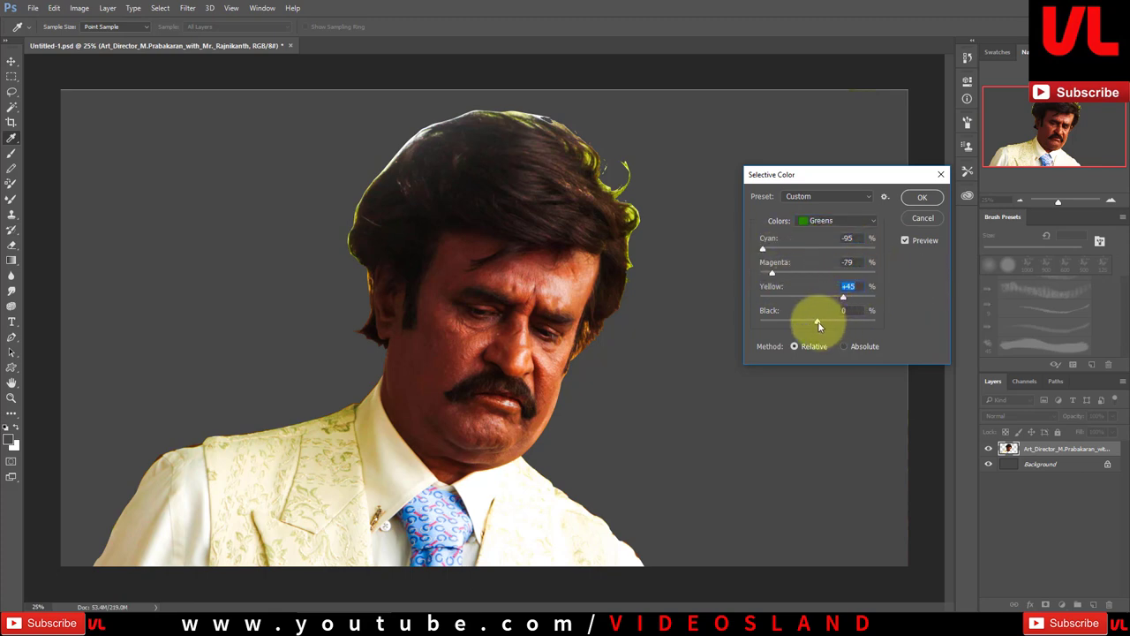
click(924, 204)
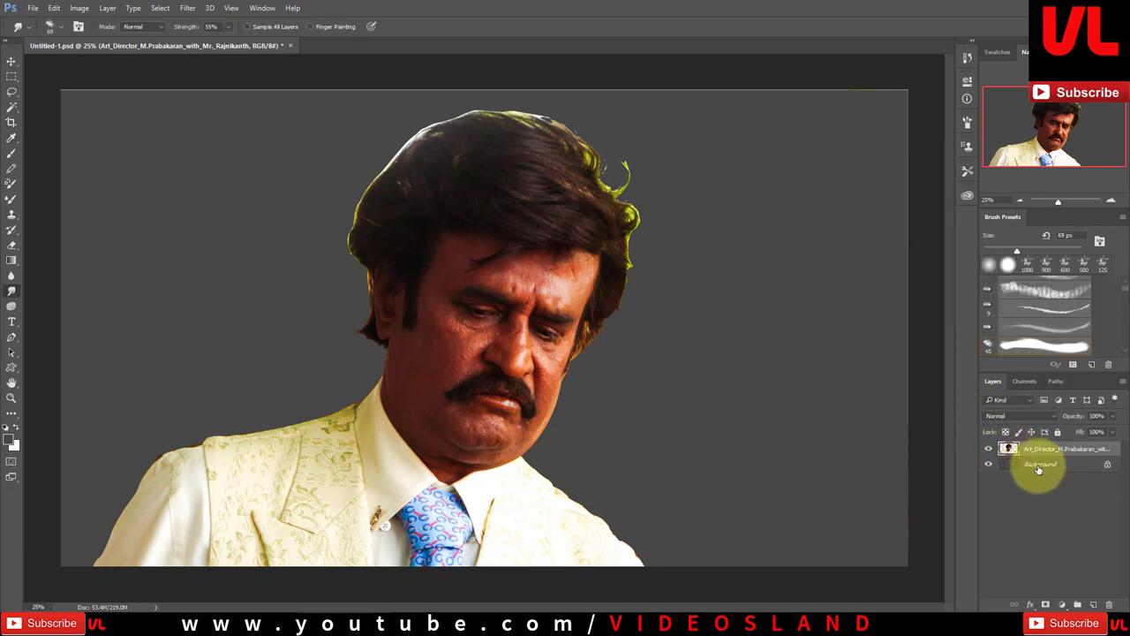
- Duplicate the portrait layer and set the copy's blend mode to Linear Light
drag(1045, 452, 1093, 605)
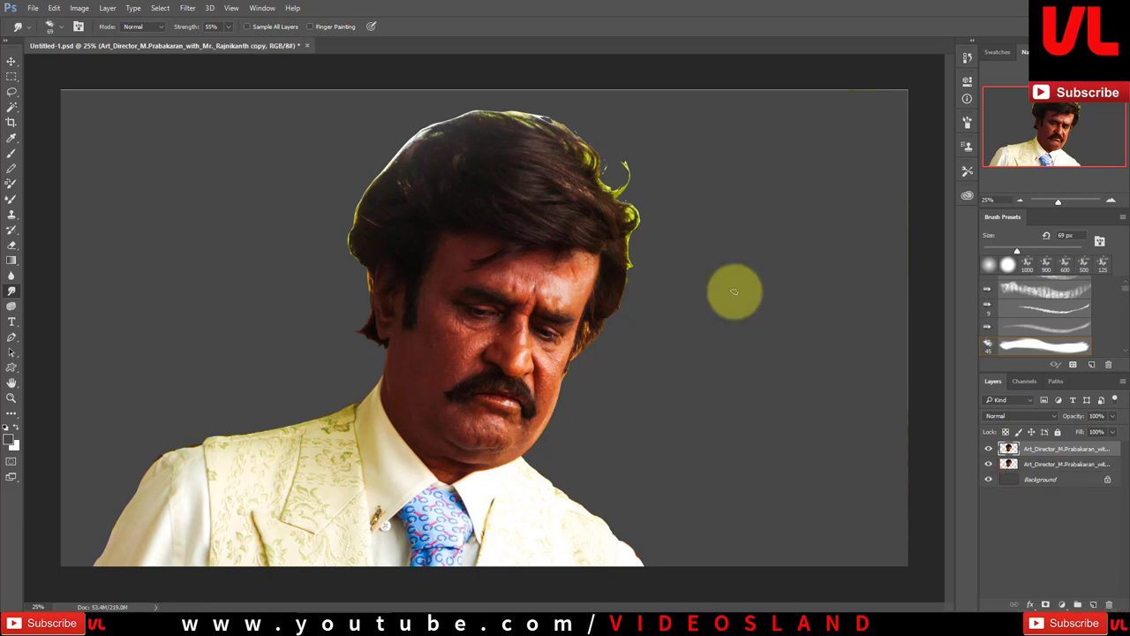
click(187, 8)
mouse_move(196, 239)
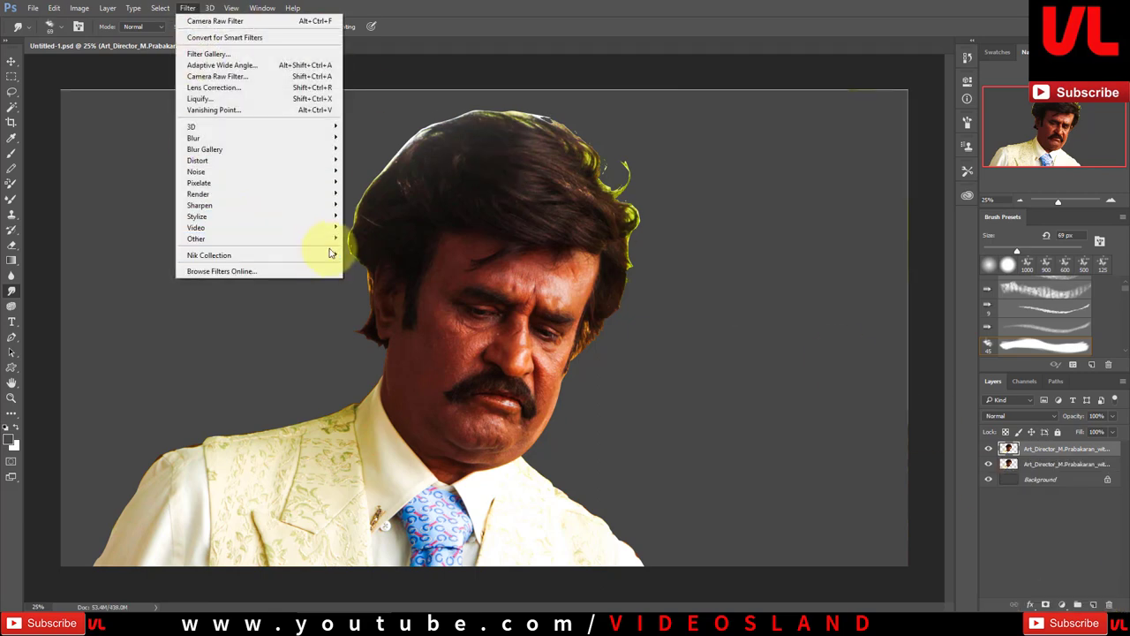
click(355, 249)
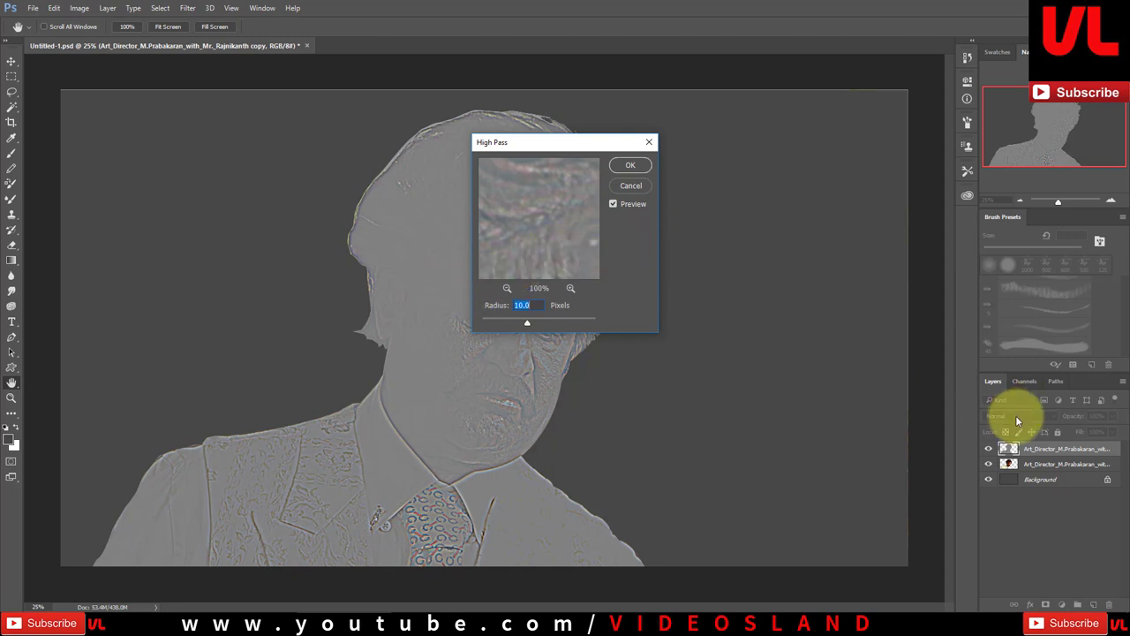
click(630, 165)
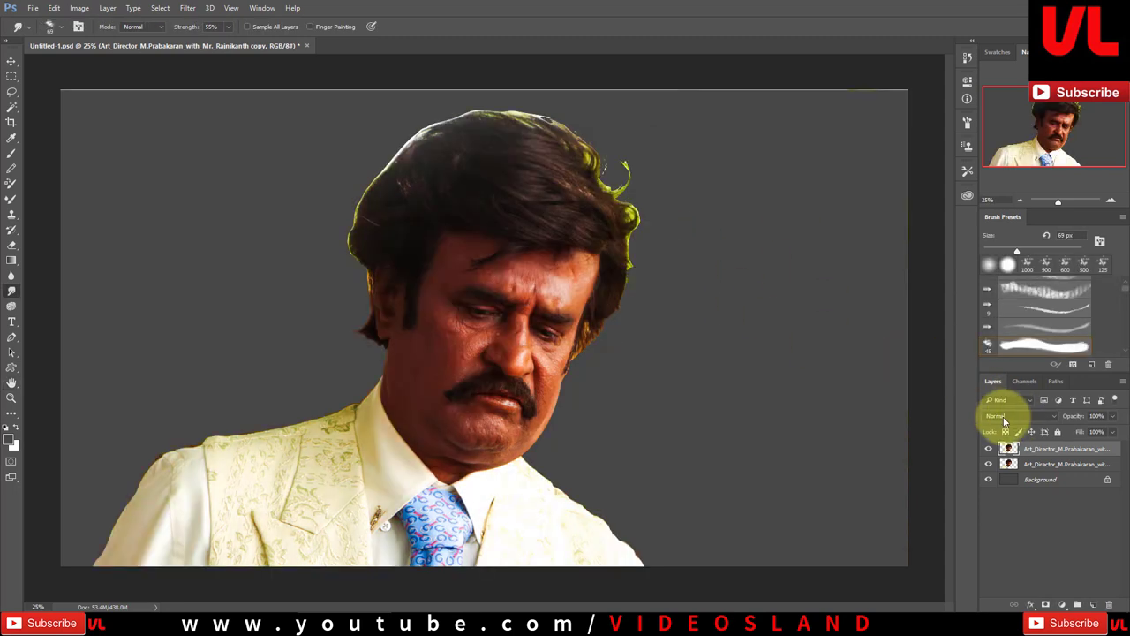
click(1016, 415)
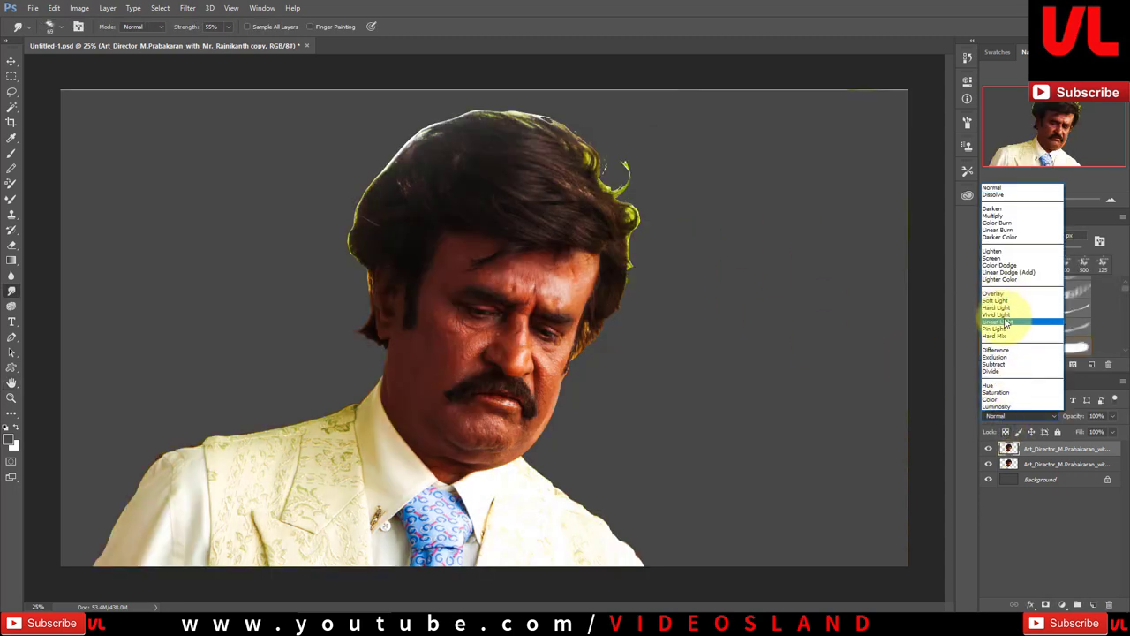
click(1004, 323)
- Apply a 10-pixel High Pass to the copy and merge it down into the portrait
click(189, 8)
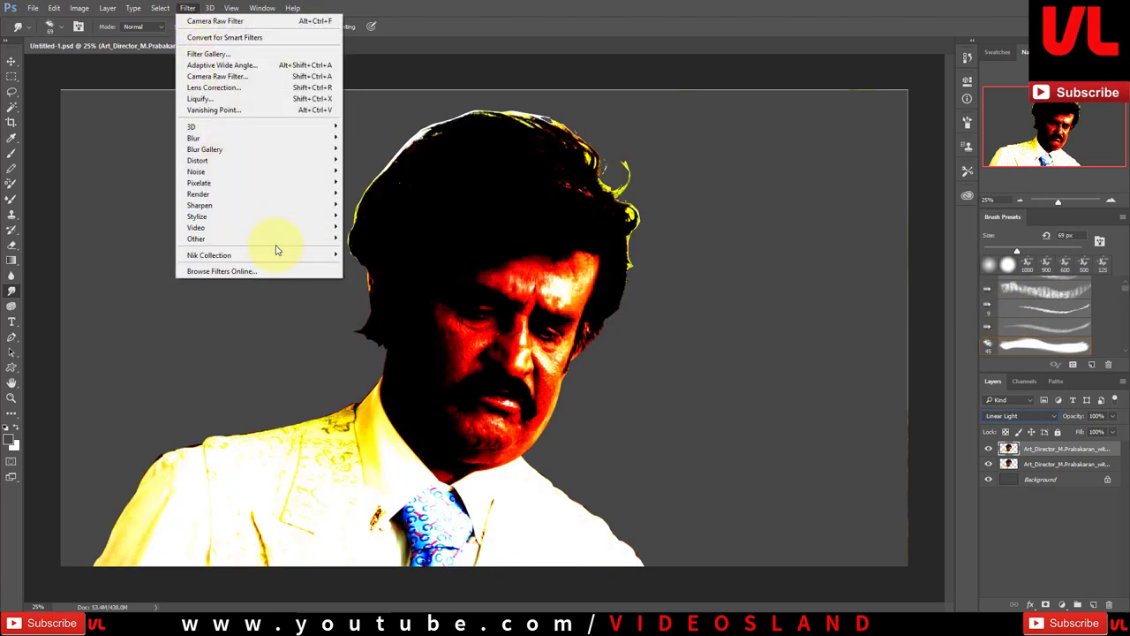
mouse_move(196, 238)
click(376, 250)
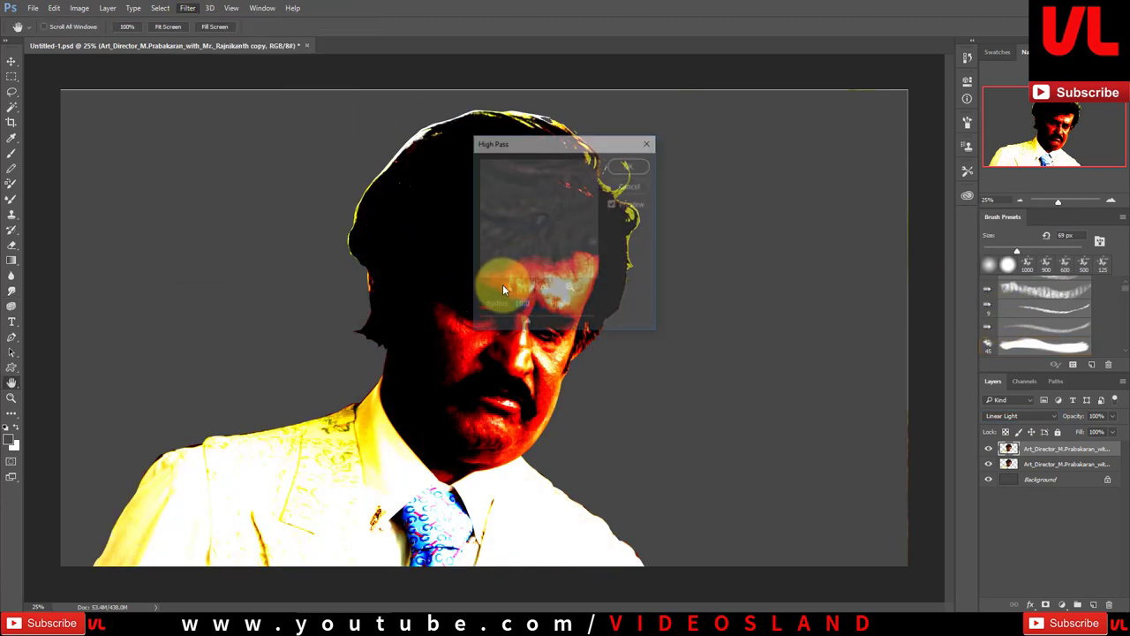
mouse_move(532, 152)
mouse_down()
mouse_move(803, 197)
mouse_move(766, 212)
mouse_up()
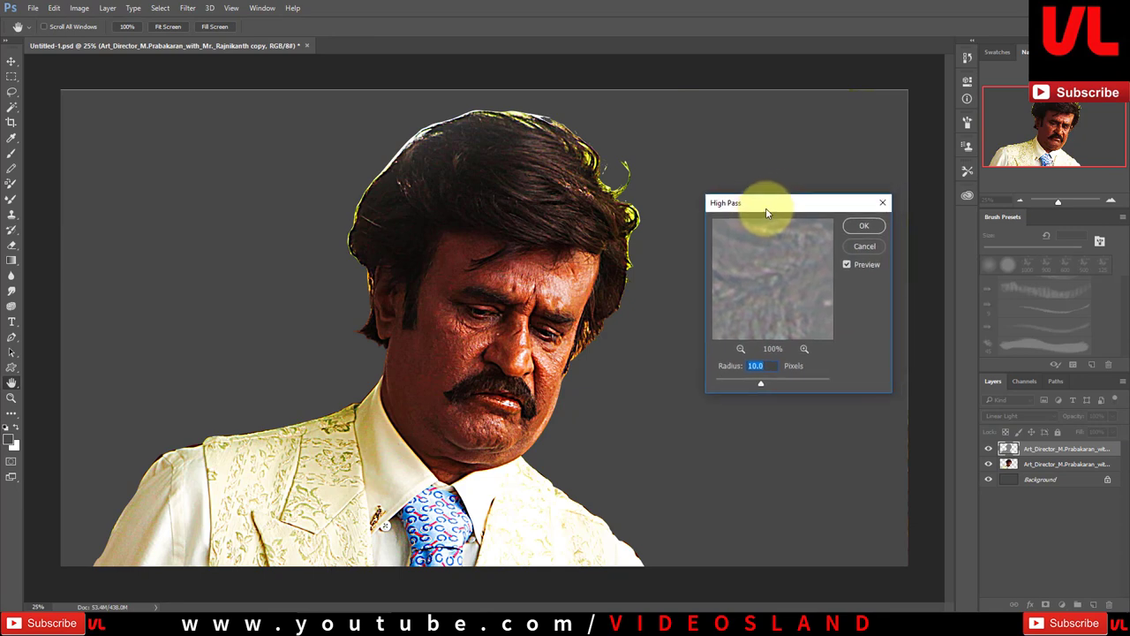
click(861, 227)
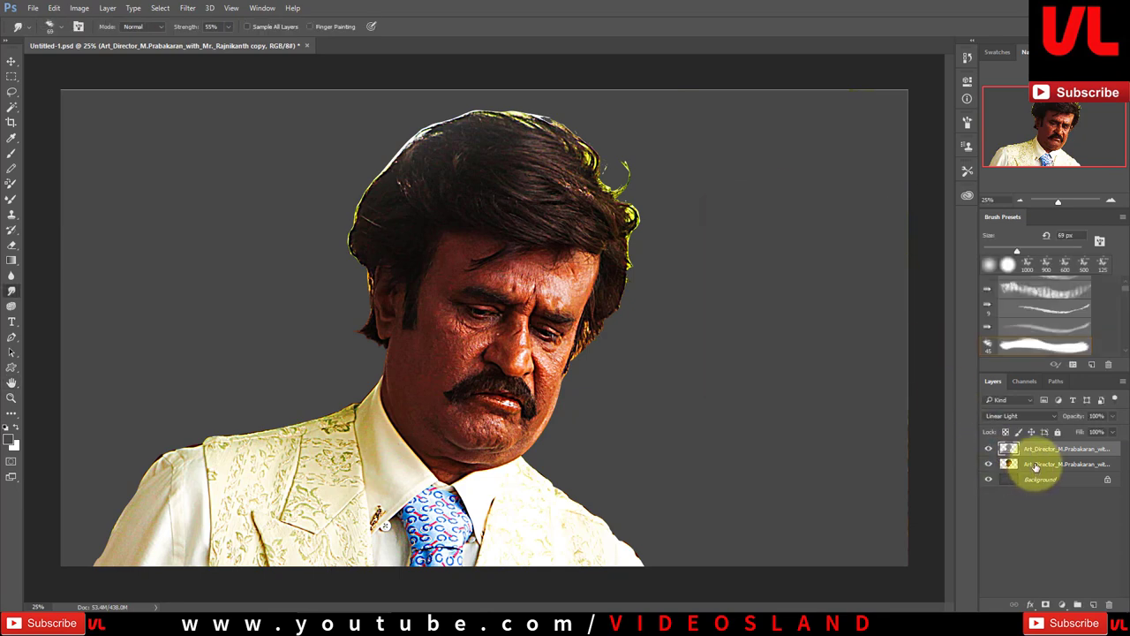
key(ctrl+e)
- Apply the Paint Daubs filter with Sharpness 7 and a Simple brush, previewed on the face
click(188, 8)
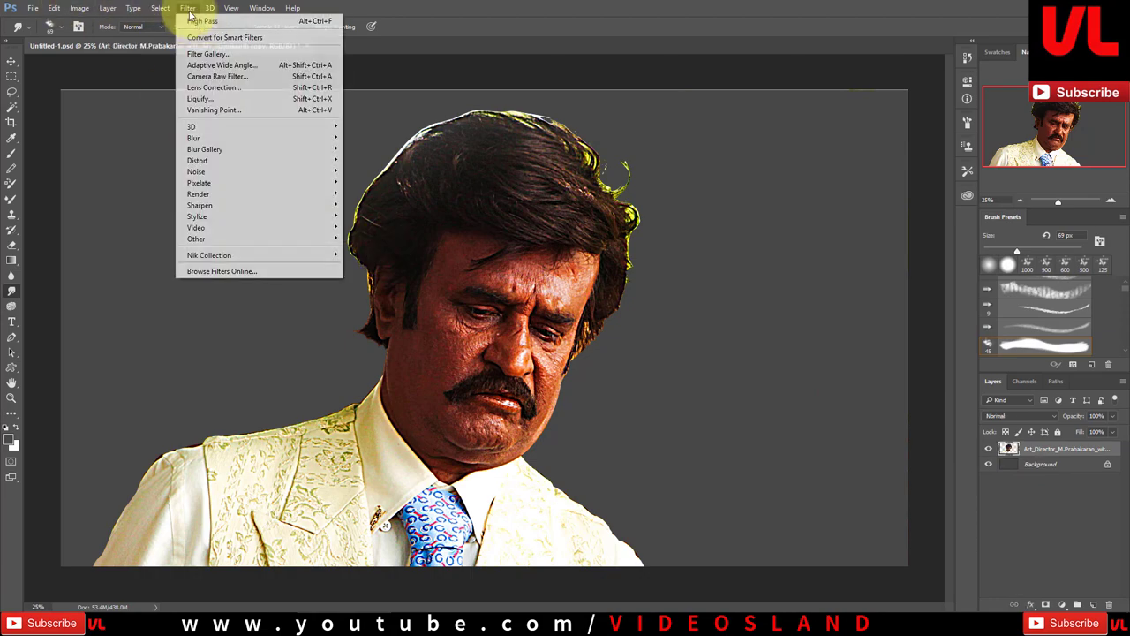
click(466, 124)
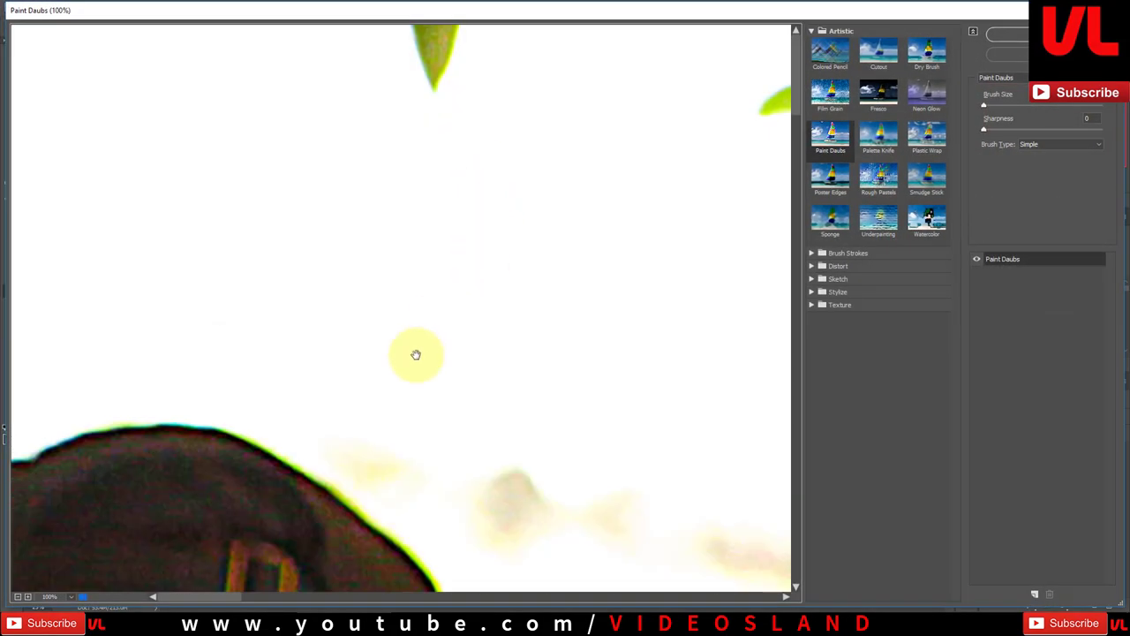
drag(531, 69, 454, 332)
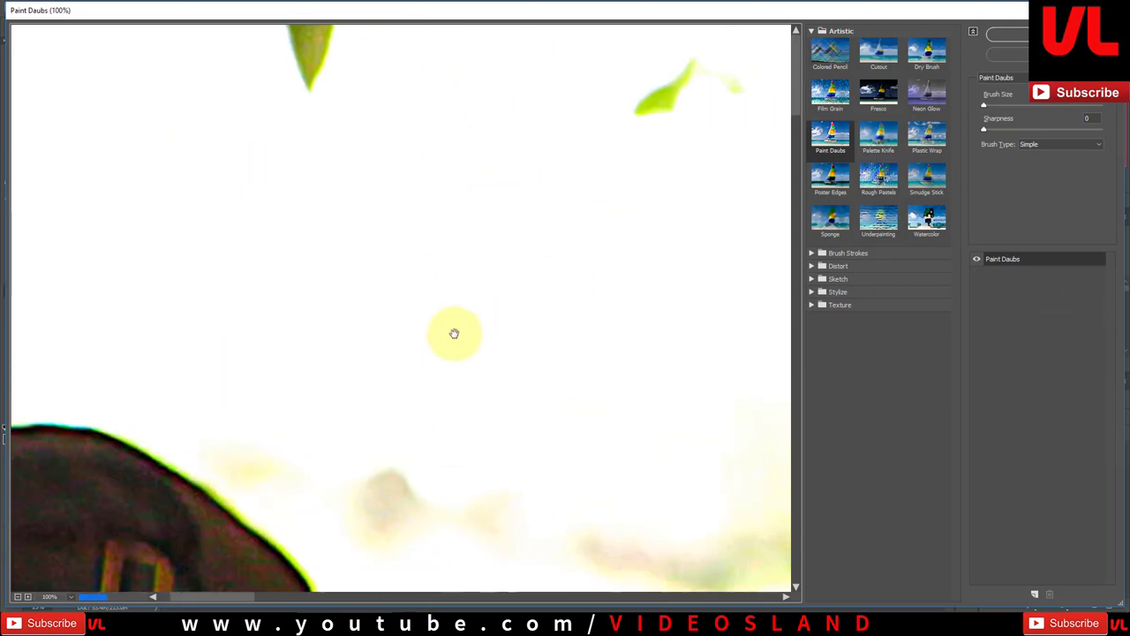
key(ctrl+minus)
key(ctrl+minus)
key(ctrl+minus)
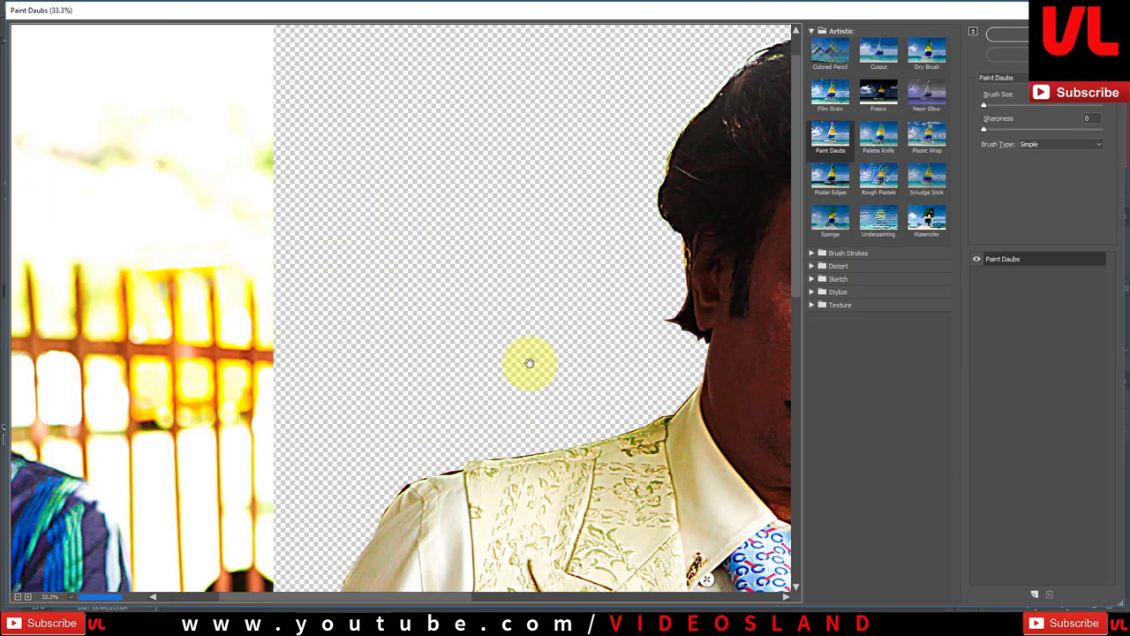
mouse_move(524, 361)
mouse_down()
mouse_move(313, 305)
mouse_move(320, 391)
mouse_up()
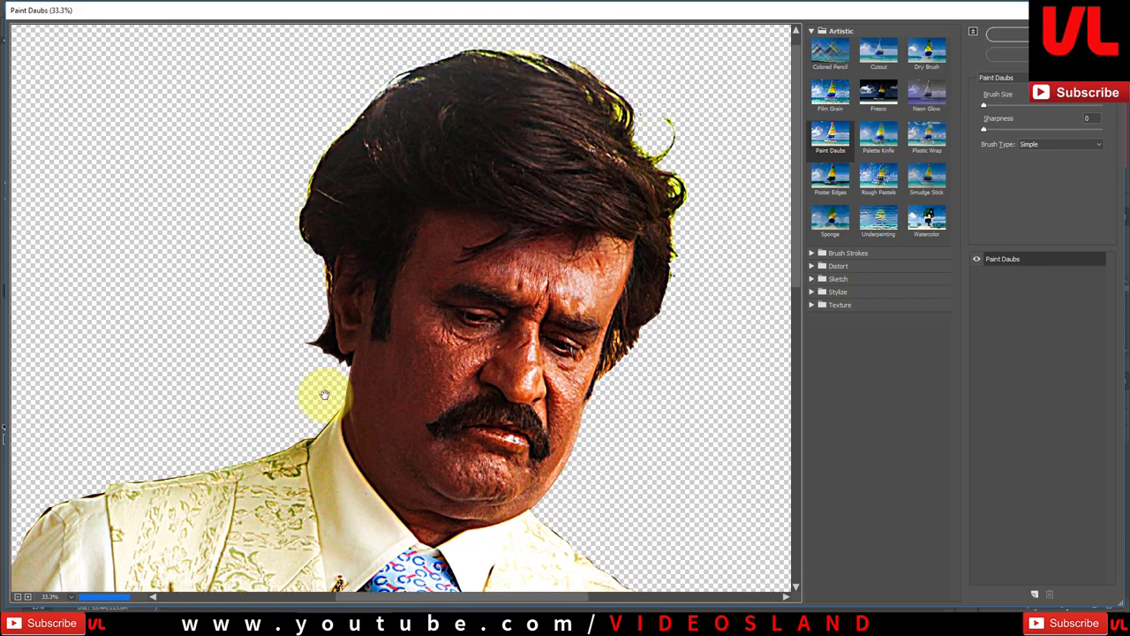
key(ctrl+plus)
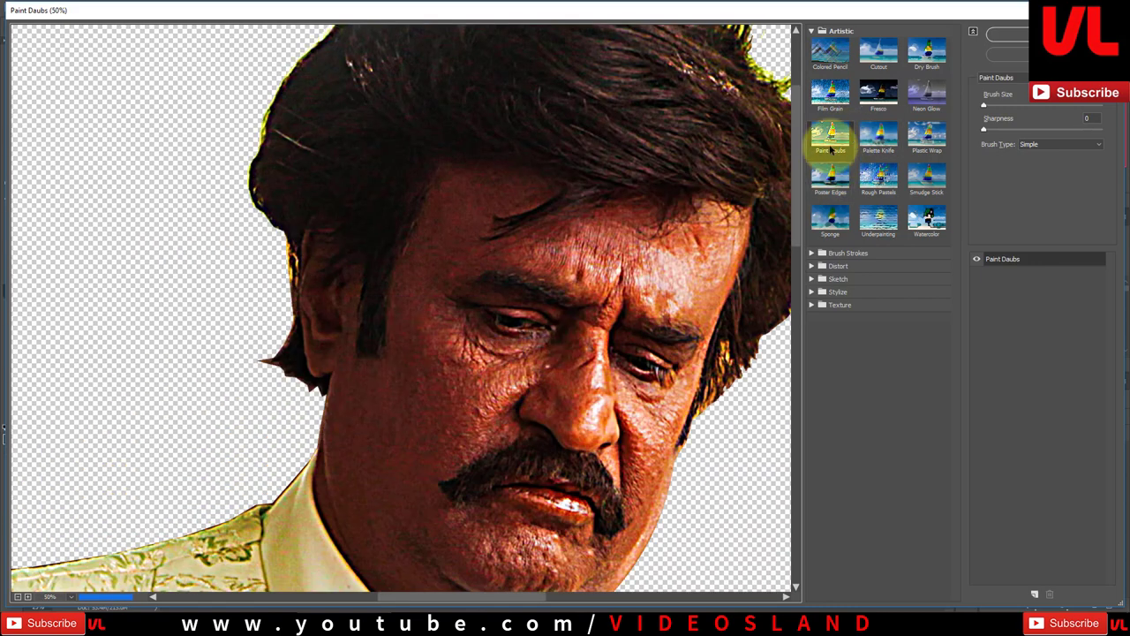
drag(985, 130, 1052, 130)
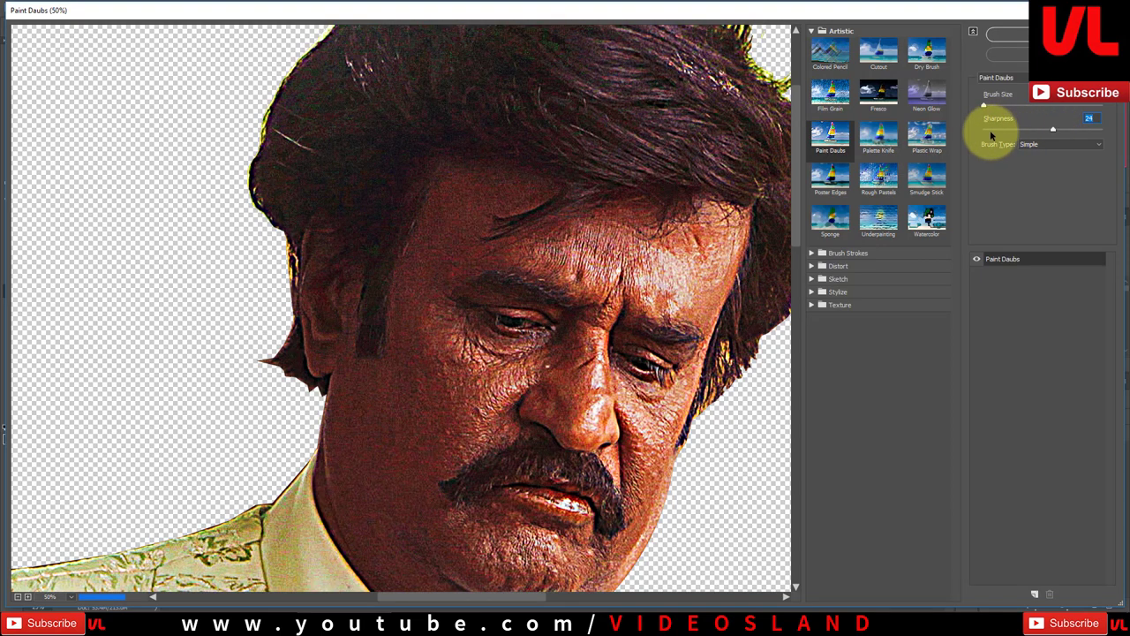
click(998, 130)
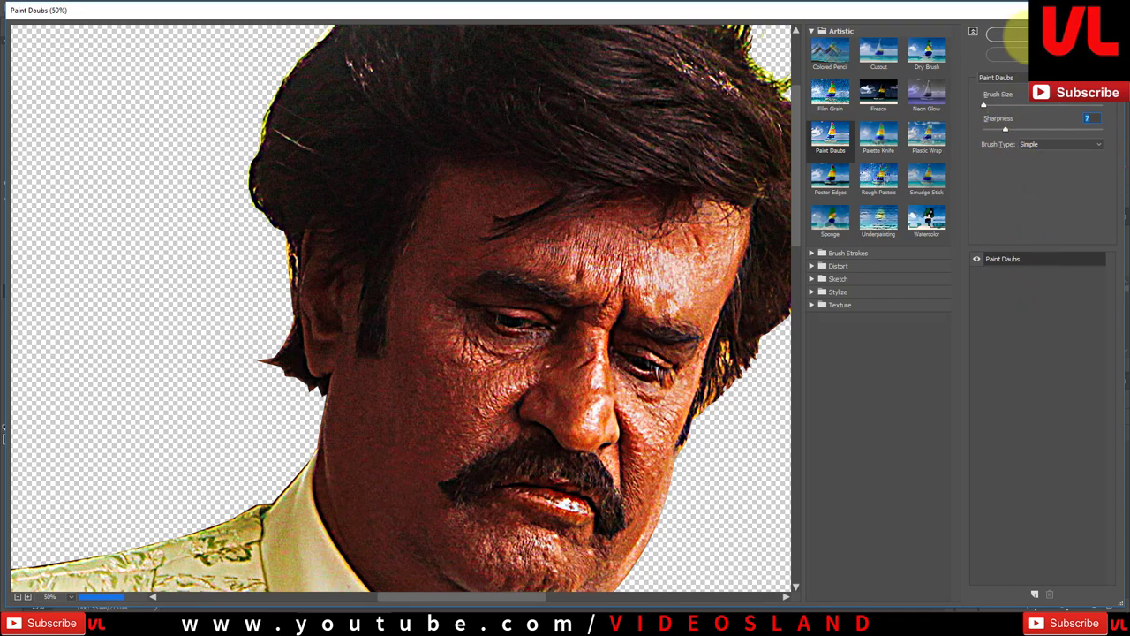
key(Return)
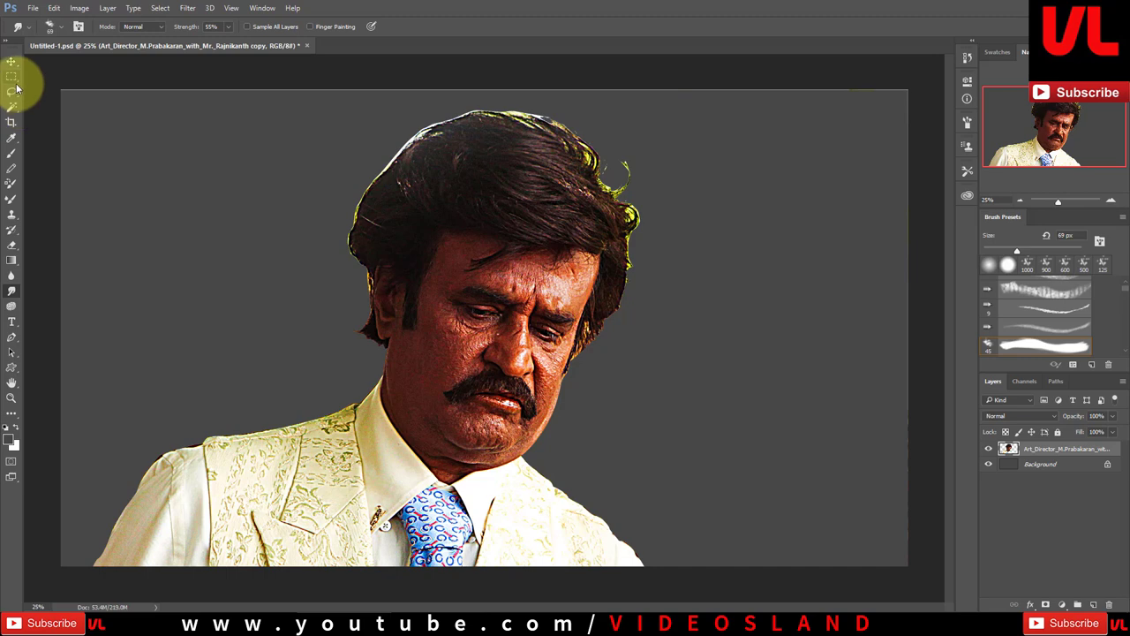
- Commit a crop that trims the portrait to the canvas edges
click(12, 121)
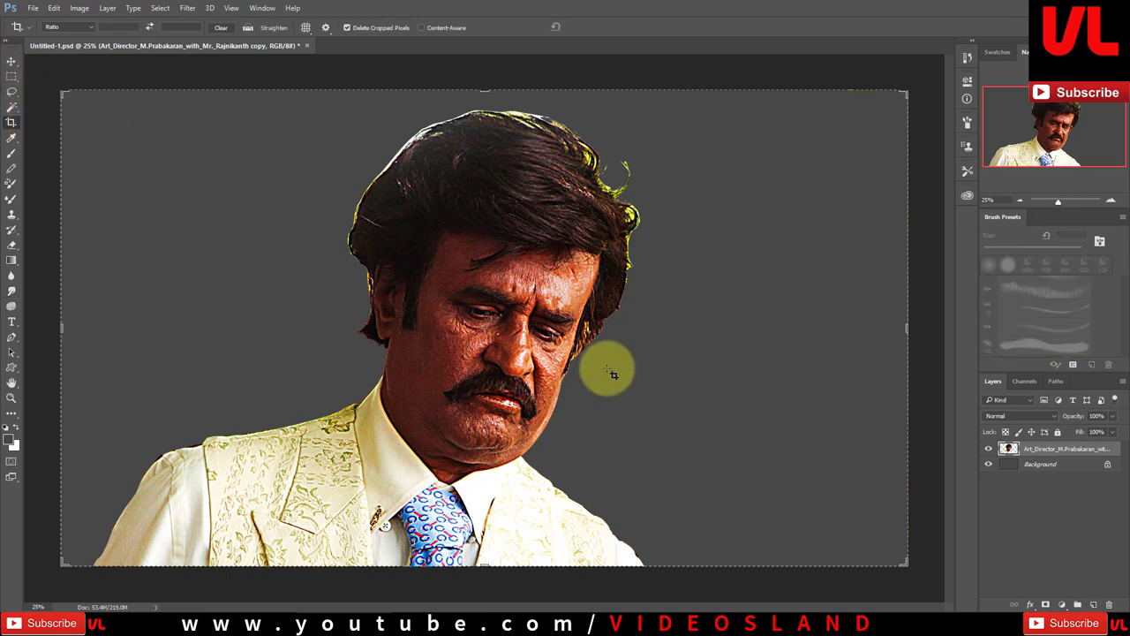
double_click(477, 303)
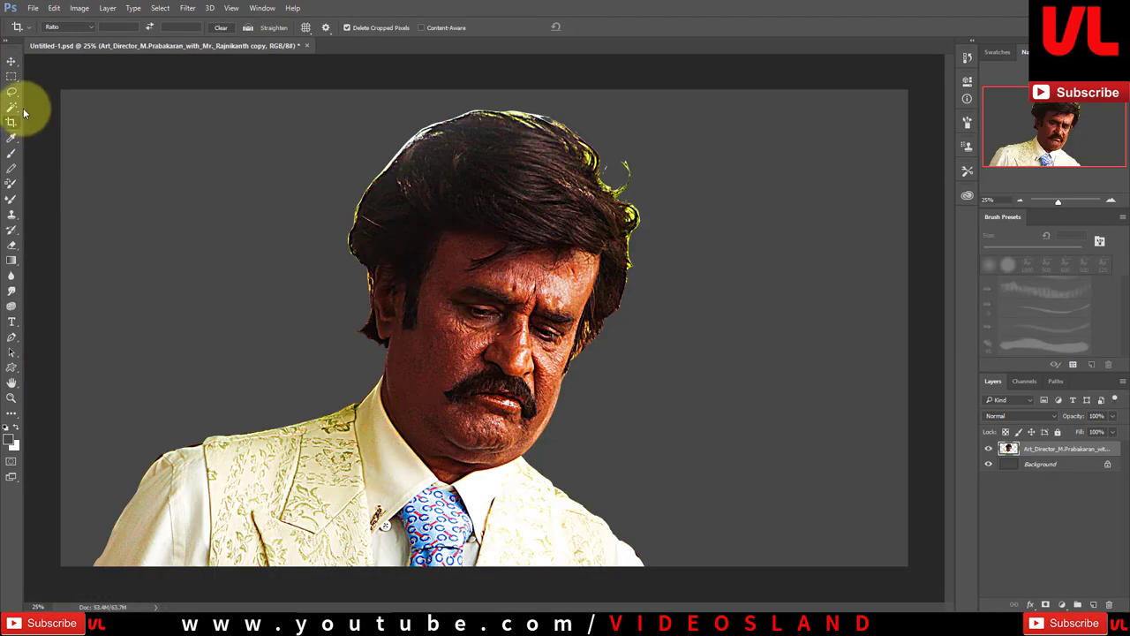
click(11, 60)
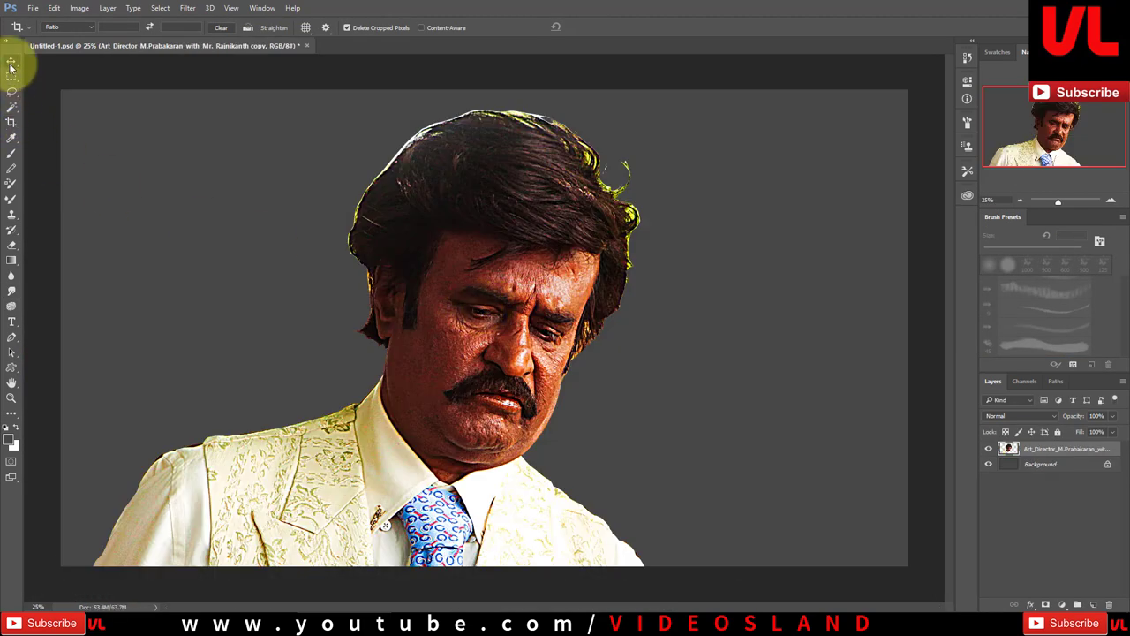
- Select the Smudge tool and zoom in on the portrait's face
click(11, 291)
key(ctrl+plus)
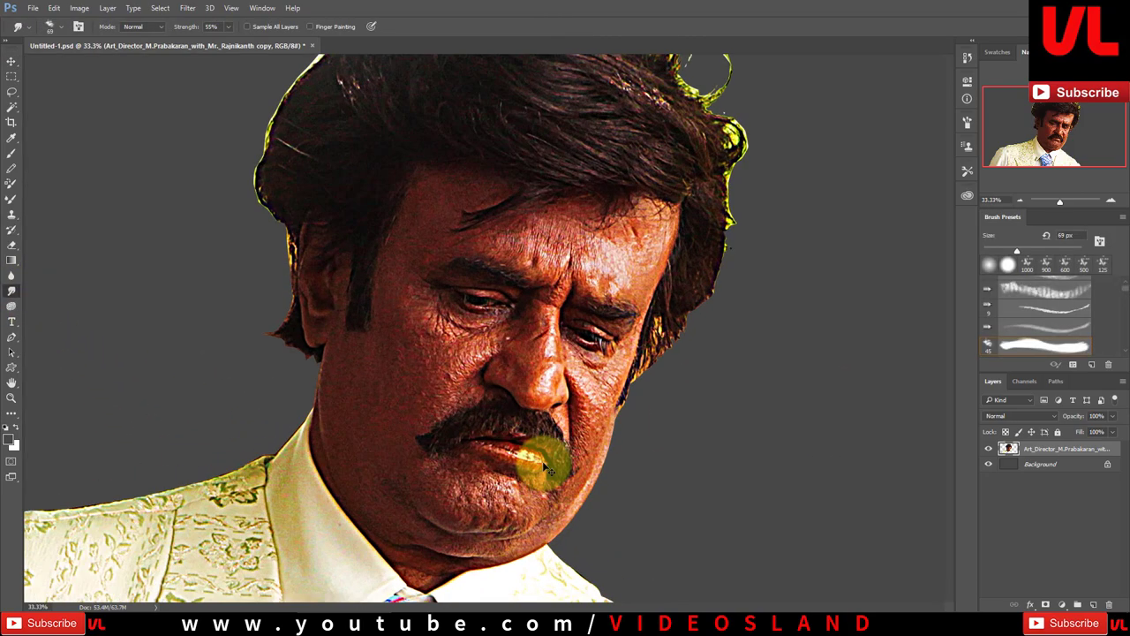
scroll(548, 468, up, 2)
scroll(568, 479, up, 2)
- Smudge the nose tip into soft strokes with a small brush
scroll(492, 327, up, 1)
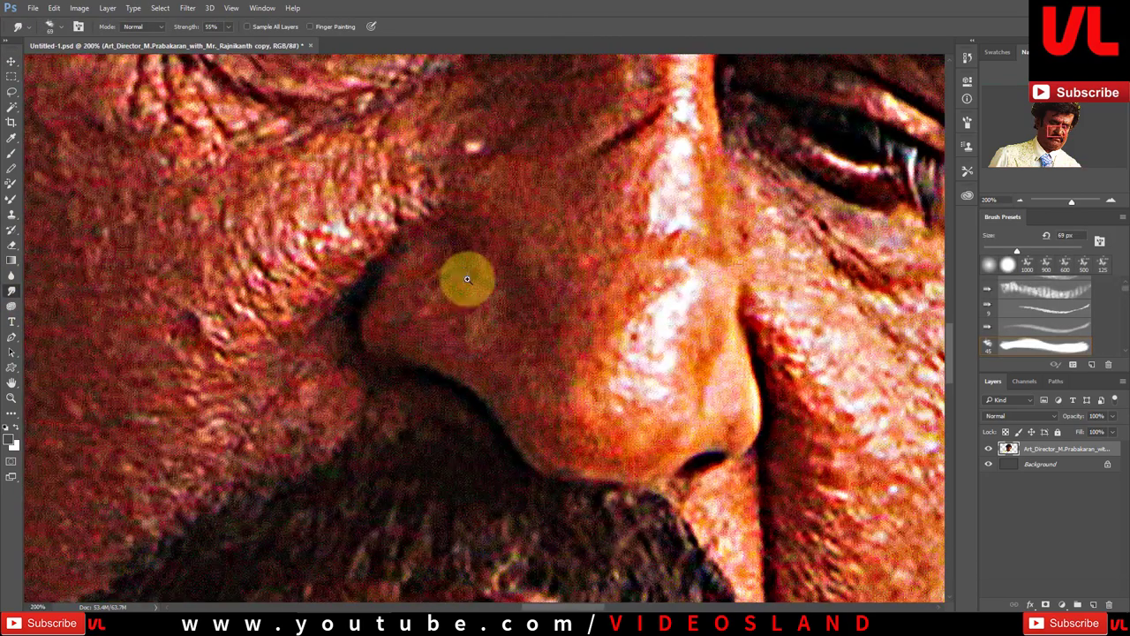
scroll(467, 279, down, 1)
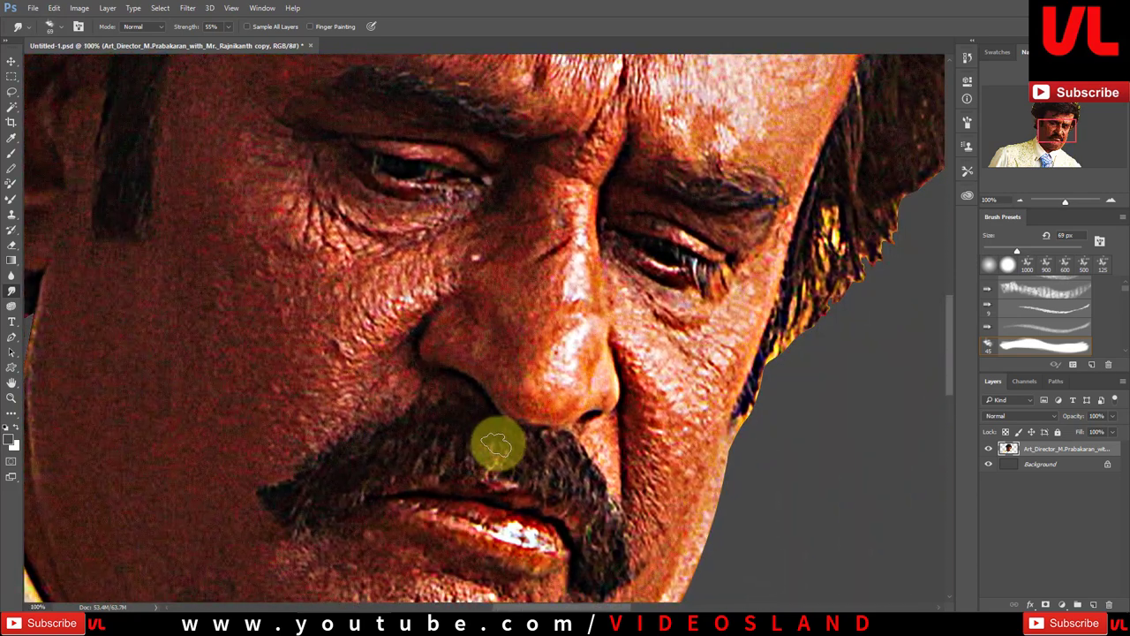
key(bracketleft)
key(bracketleft)
key(bracketleft)
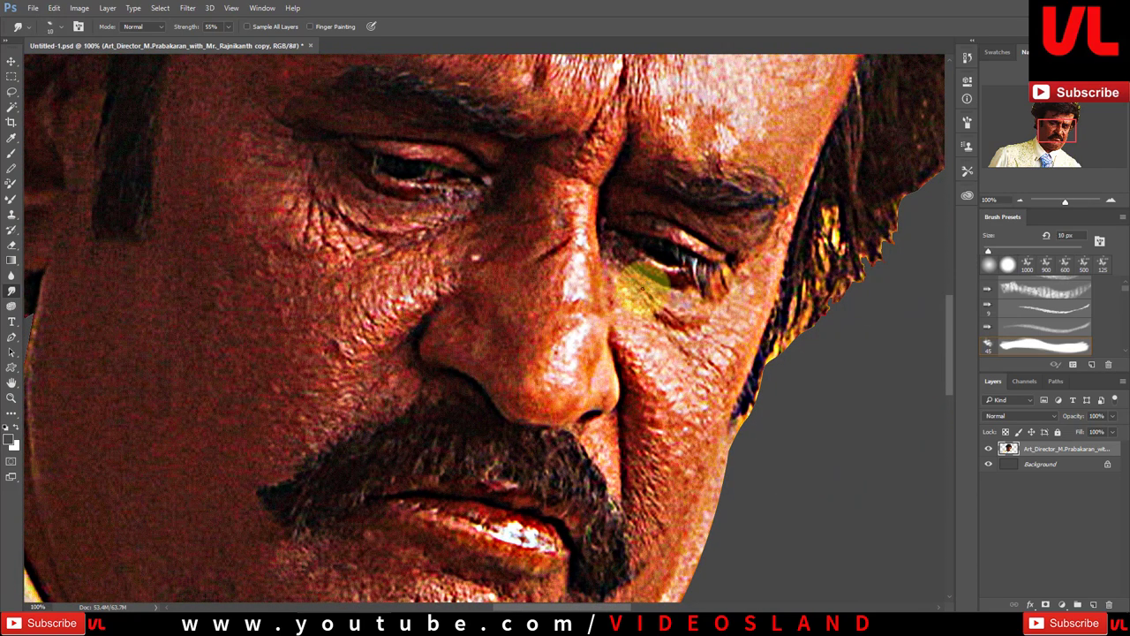
drag(525, 342, 584, 349)
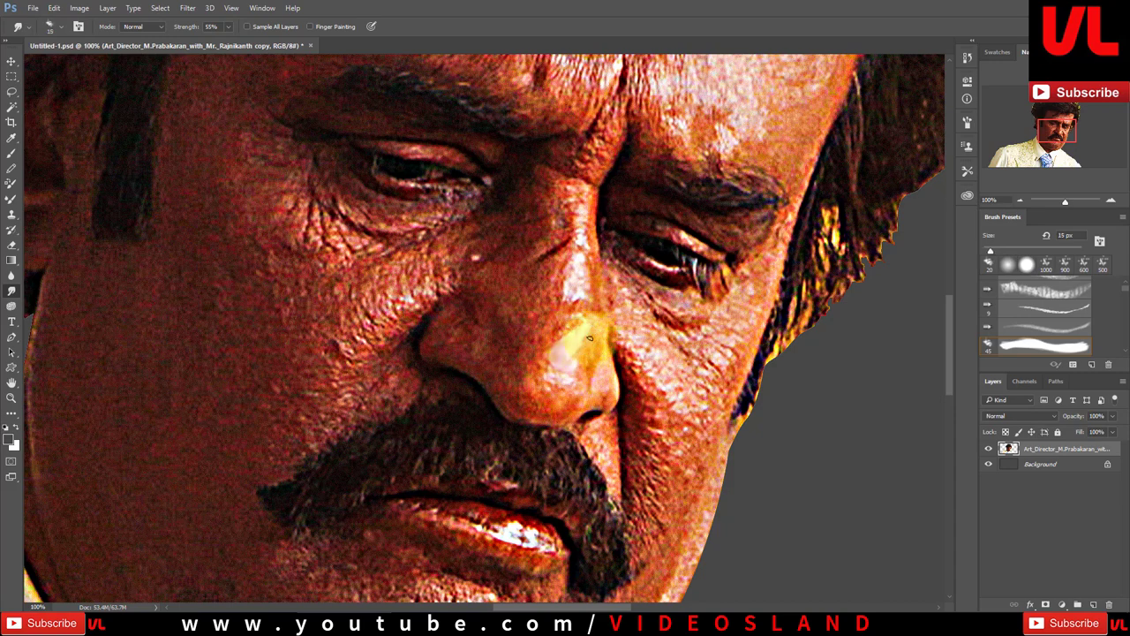
key(bracketright)
mouse_move(572, 382)
mouse_down()
mouse_move(542, 341)
mouse_move(529, 379)
mouse_move(504, 327)
mouse_move(529, 355)
mouse_move(565, 290)
mouse_move(560, 270)
mouse_move(528, 286)
mouse_move(515, 334)
mouse_up()
- Smear the skin along the nose and smooth its lower edge with a 15 px brush
key(ctrl+plus)
key(bracketleft)
mouse_move(424, 328)
mouse_down()
mouse_move(505, 380)
mouse_move(505, 310)
mouse_move(405, 307)
mouse_move(418, 315)
mouse_move(366, 379)
mouse_move(452, 341)
mouse_move(477, 377)
mouse_move(403, 362)
mouse_move(447, 384)
mouse_move(418, 412)
mouse_move(449, 397)
mouse_move(472, 439)
mouse_move(487, 404)
mouse_move(528, 394)
mouse_move(524, 429)
mouse_move(518, 422)
mouse_move(618, 365)
mouse_up()
key(bracketleft)
key(bracketleft)
scroll(500, 404, down, 2)
key(bracketleft)
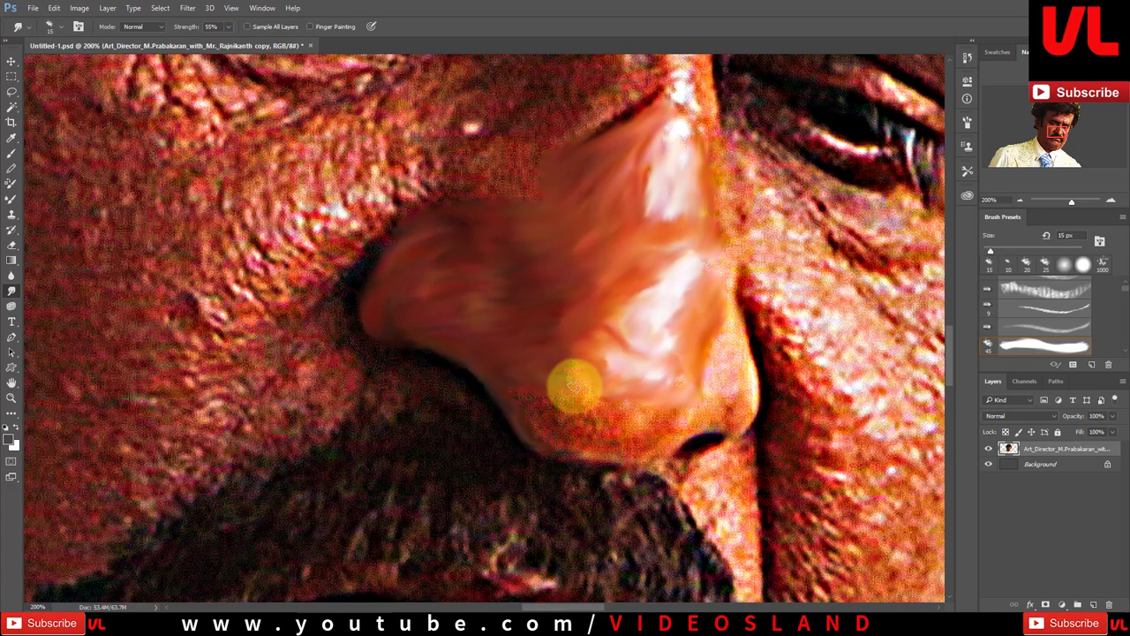
mouse_move(521, 398)
mouse_down()
mouse_move(572, 447)
mouse_move(560, 383)
mouse_move(585, 361)
mouse_move(614, 391)
mouse_up()
- Blend the nose's lower edge toward the tip and smear its right edge down to the nostril
scroll(566, 382, down, 3)
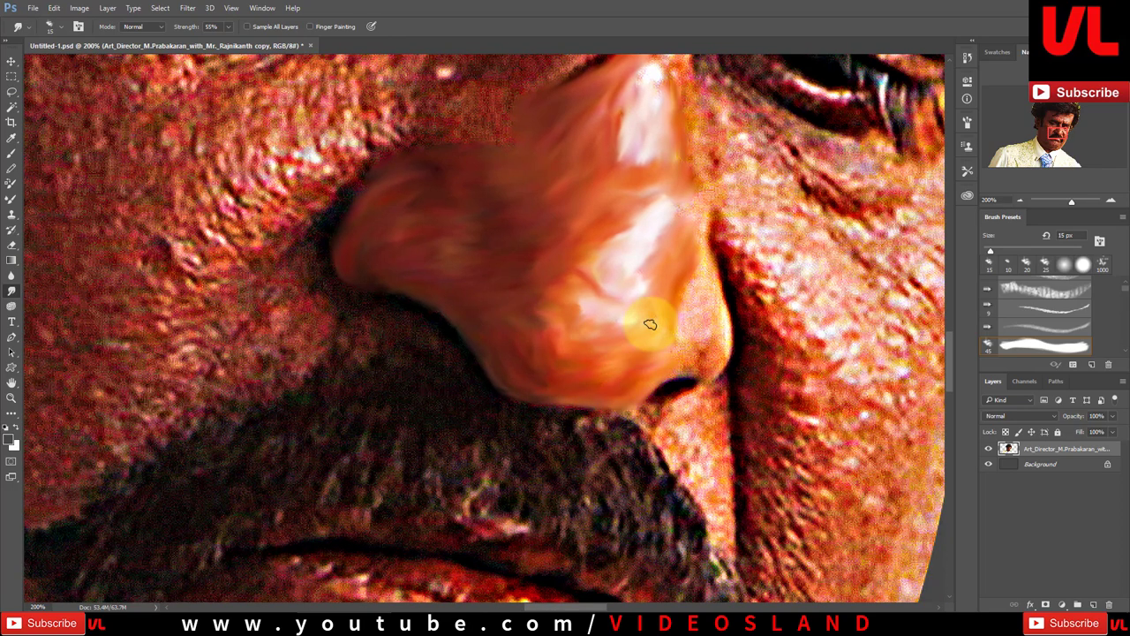
scroll(650, 324, right, 2)
key(bracketleft)
drag(597, 387, 658, 347)
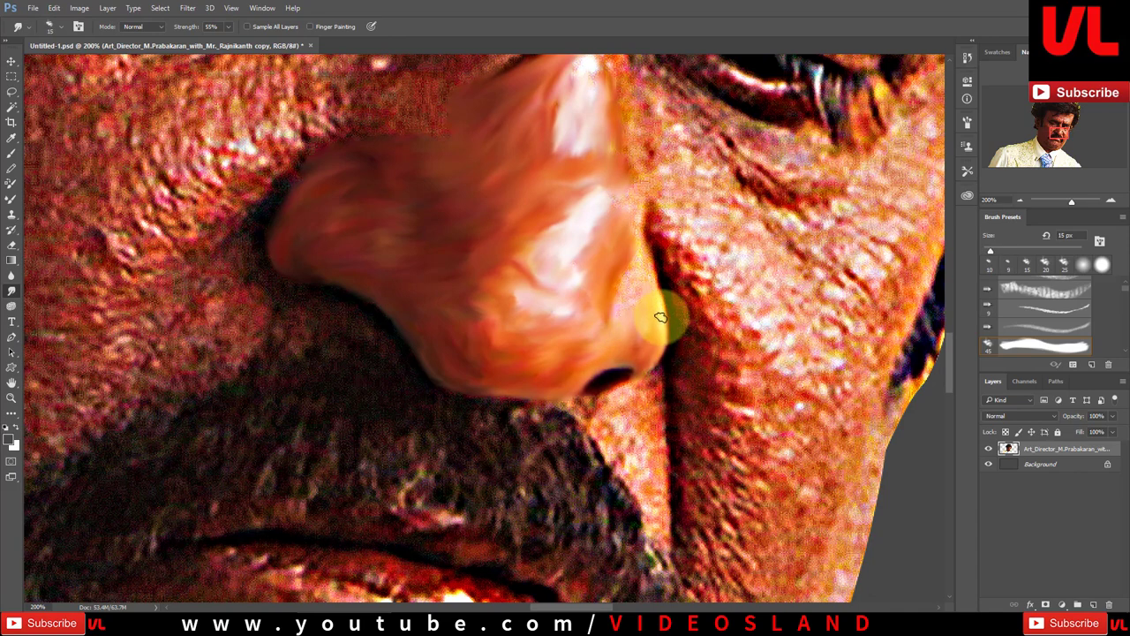
mouse_move(622, 279)
mouse_down()
mouse_move(661, 323)
mouse_move(599, 399)
mouse_move(552, 398)
mouse_up()
key(bracketleft)
- Blend the lower edge toward the nostril, streak the bridge lighter, and soften the upper-left edge
scroll(504, 320, up, 5)
key(bracketright)
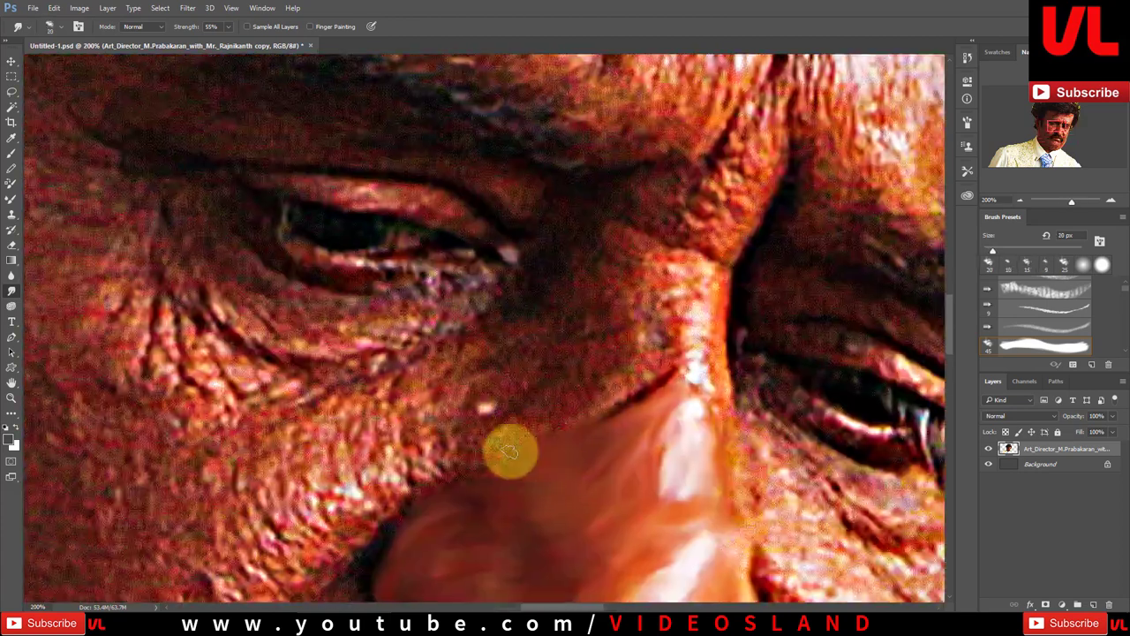
mouse_move(480, 465)
mouse_down()
mouse_move(638, 385)
mouse_move(532, 403)
mouse_move(594, 353)
mouse_move(673, 358)
mouse_move(689, 371)
mouse_up()
key(bracketleft)
key(bracketleft)
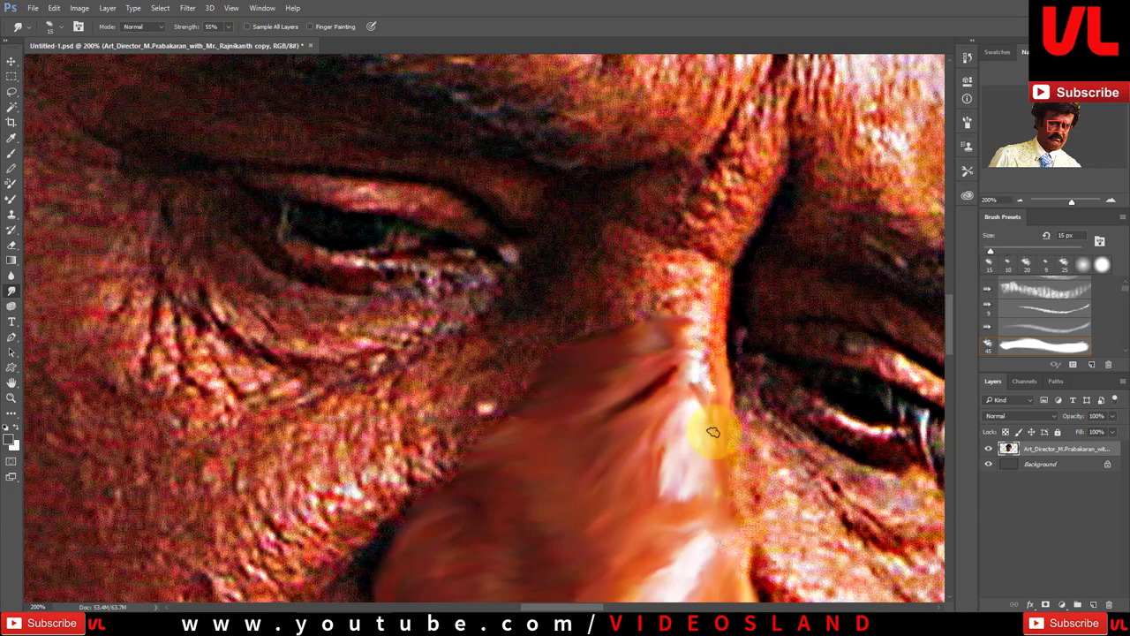
mouse_move(717, 324)
mouse_down()
mouse_move(724, 404)
mouse_move(714, 277)
mouse_move(688, 275)
mouse_move(626, 309)
mouse_up()
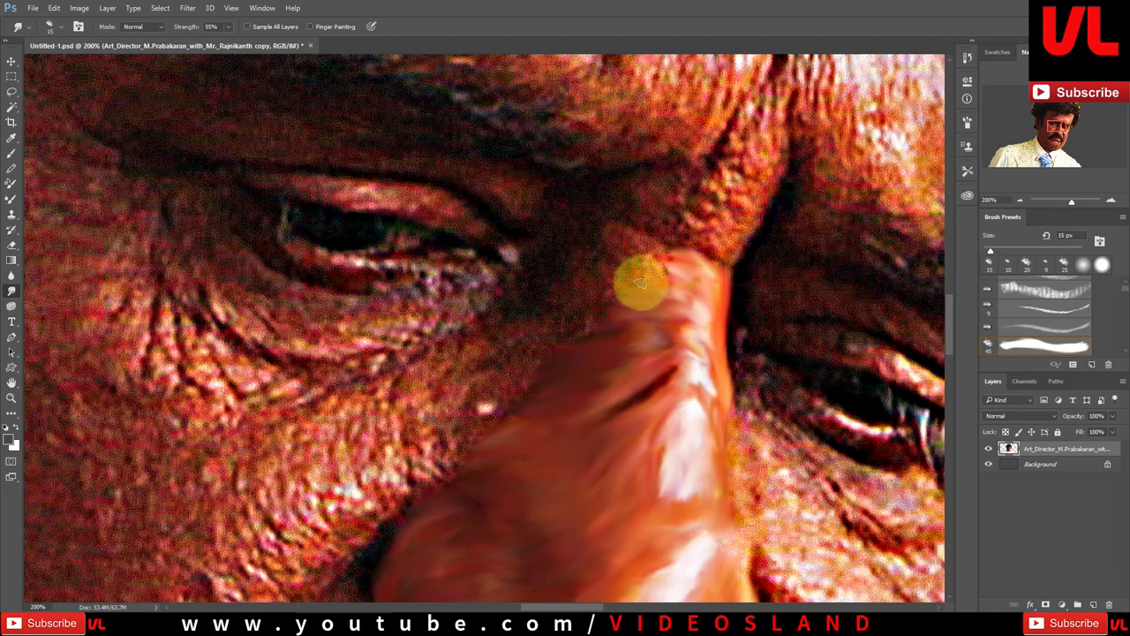
mouse_move(661, 241)
mouse_down()
mouse_move(560, 343)
mouse_move(587, 289)
mouse_move(552, 285)
mouse_move(560, 260)
mouse_move(524, 323)
mouse_move(505, 409)
mouse_move(507, 379)
mouse_move(465, 332)
mouse_move(606, 404)
mouse_move(549, 436)
mouse_move(542, 365)
mouse_move(630, 315)
mouse_move(616, 430)
mouse_move(593, 369)
mouse_move(594, 311)
mouse_move(542, 295)
mouse_move(560, 327)
mouse_move(525, 333)
mouse_up()
key(bracketright)
key(bracketright)
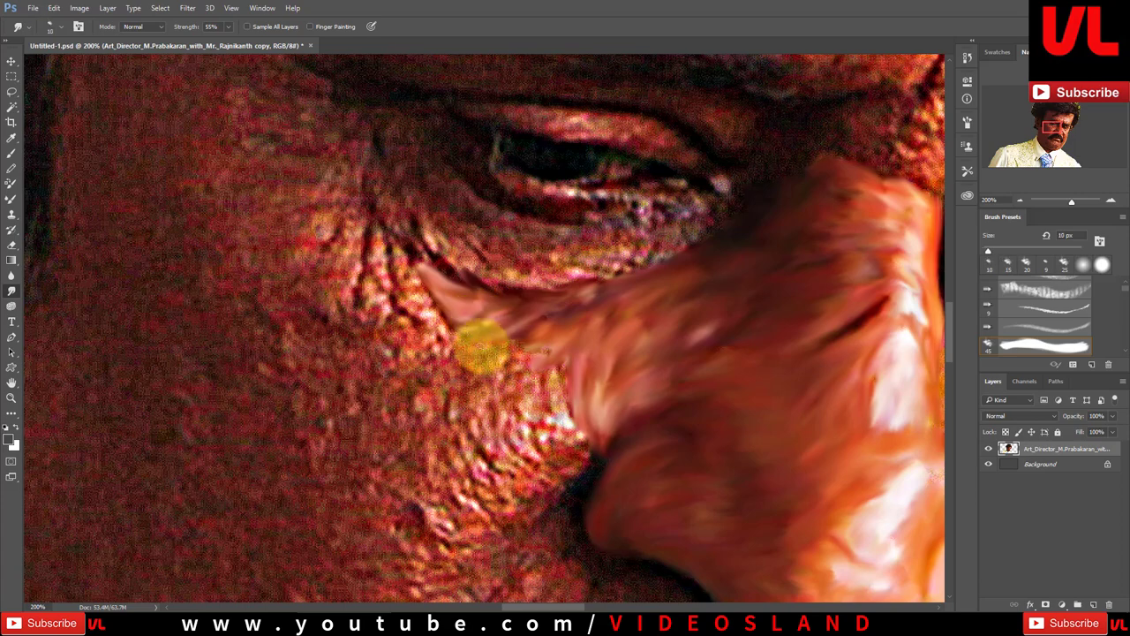
- Smudge the cheek beside the nose and soften the nose-shadow crease
key(bracketright)
mouse_move(481, 347)
mouse_down()
mouse_move(537, 342)
mouse_move(504, 361)
mouse_move(590, 473)
mouse_move(563, 494)
mouse_move(524, 480)
mouse_move(486, 361)
mouse_move(515, 407)
mouse_up()
key(bracketright)
key(bracketright)
scroll(542, 403, down, 5)
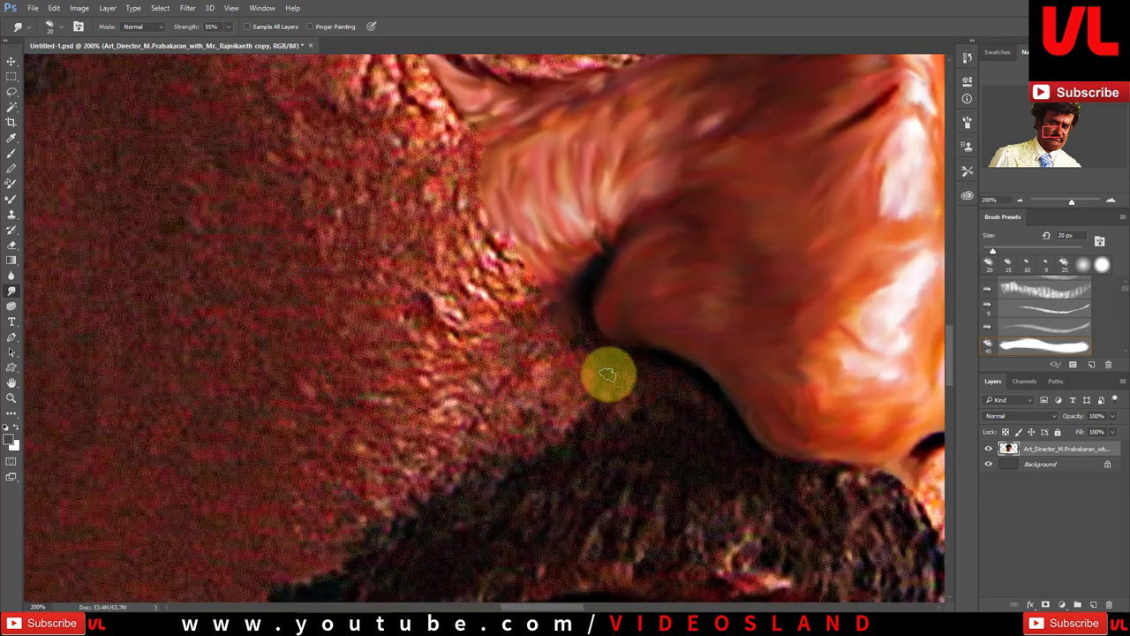
key(bracketleft)
mouse_move(606, 373)
mouse_down()
mouse_move(598, 335)
mouse_move(670, 356)
mouse_move(732, 403)
mouse_move(559, 394)
mouse_move(476, 439)
mouse_move(571, 368)
mouse_move(521, 273)
mouse_move(450, 433)
mouse_move(550, 318)
mouse_move(504, 265)
mouse_move(550, 399)
mouse_up()
key(bracketright)
key(bracketright)
- Pull fine dark streaks from the moustache edge and streak the hair above the moustache
scroll(654, 313, down, 3)
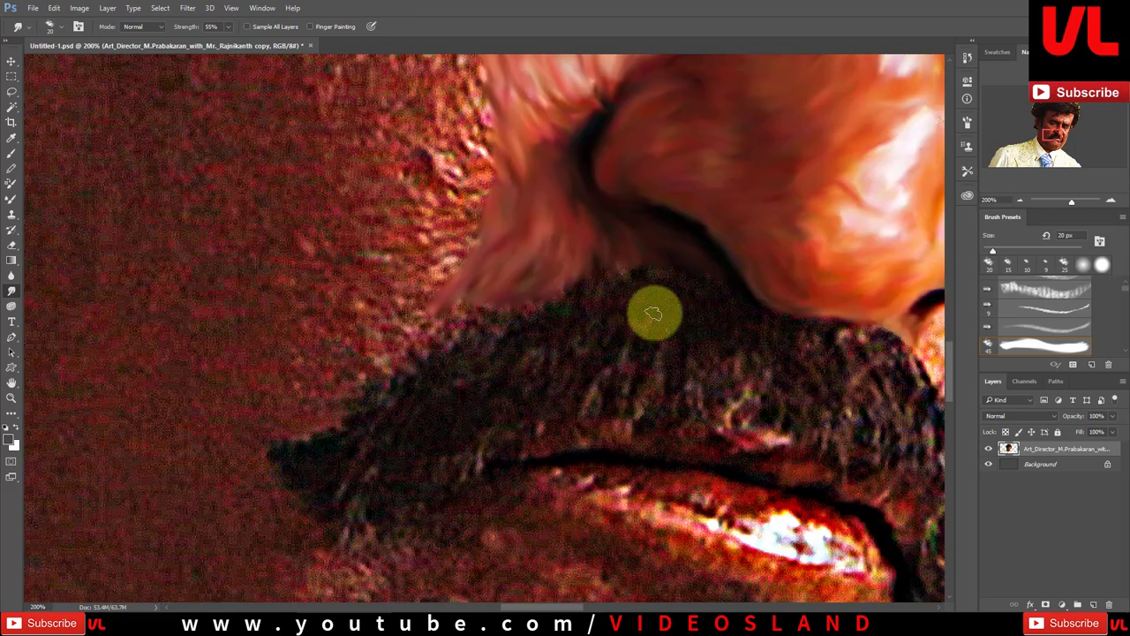
key(bracketleft)
key(bracketleft)
key(bracketleft)
mouse_move(658, 296)
mouse_down()
mouse_move(659, 398)
mouse_move(658, 321)
mouse_move(621, 385)
mouse_move(661, 265)
mouse_move(645, 330)
mouse_move(601, 374)
mouse_move(606, 292)
mouse_move(577, 277)
mouse_move(554, 404)
mouse_move(570, 285)
mouse_move(555, 371)
mouse_move(550, 318)
mouse_move(518, 377)
mouse_move(530, 308)
mouse_move(507, 409)
mouse_move(500, 338)
mouse_move(482, 303)
mouse_move(461, 323)
mouse_move(489, 421)
mouse_move(462, 421)
mouse_move(436, 373)
mouse_move(426, 430)
mouse_move(449, 494)
mouse_move(386, 389)
mouse_move(295, 448)
mouse_move(310, 504)
mouse_move(429, 503)
mouse_move(361, 516)
mouse_move(295, 467)
mouse_move(498, 428)
mouse_up()
key(bracketright)
key(bracketright)
key(bracketright)
key(bracketright)
key(bracketleft)
key(bracketleft)
key(bracketright)
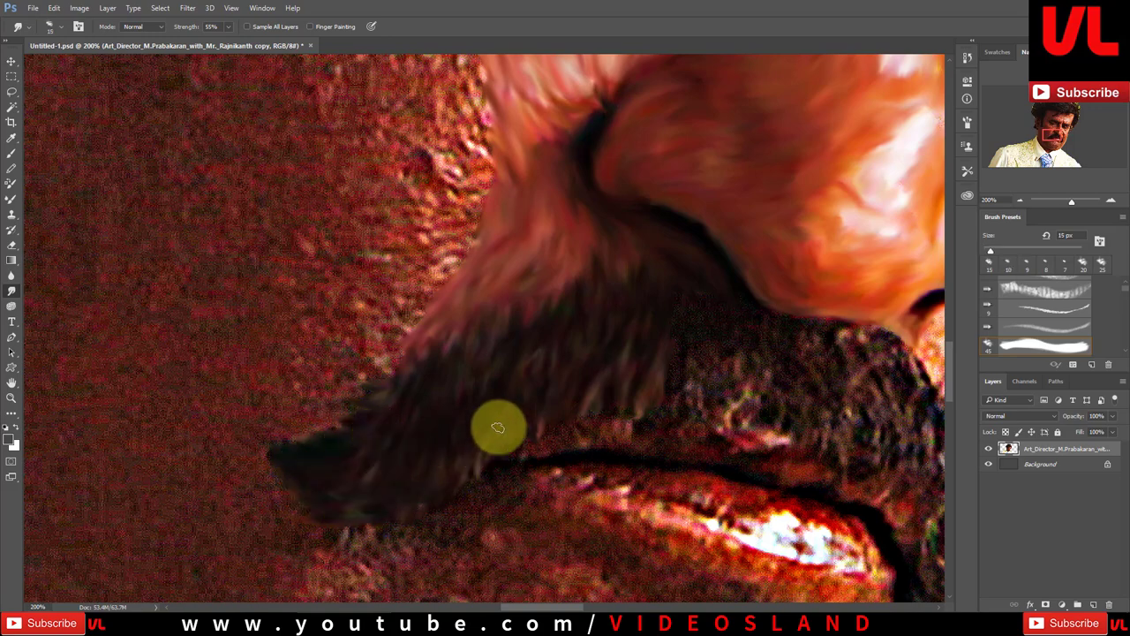
scroll(498, 427, right, 3)
key(bracketleft)
mouse_move(530, 390)
mouse_down()
mouse_move(577, 277)
mouse_move(600, 295)
mouse_move(549, 304)
mouse_move(479, 229)
mouse_up()
- Push lighter strands into the moustache and blend the upper-lip edge beneath it
key(bracketleft)
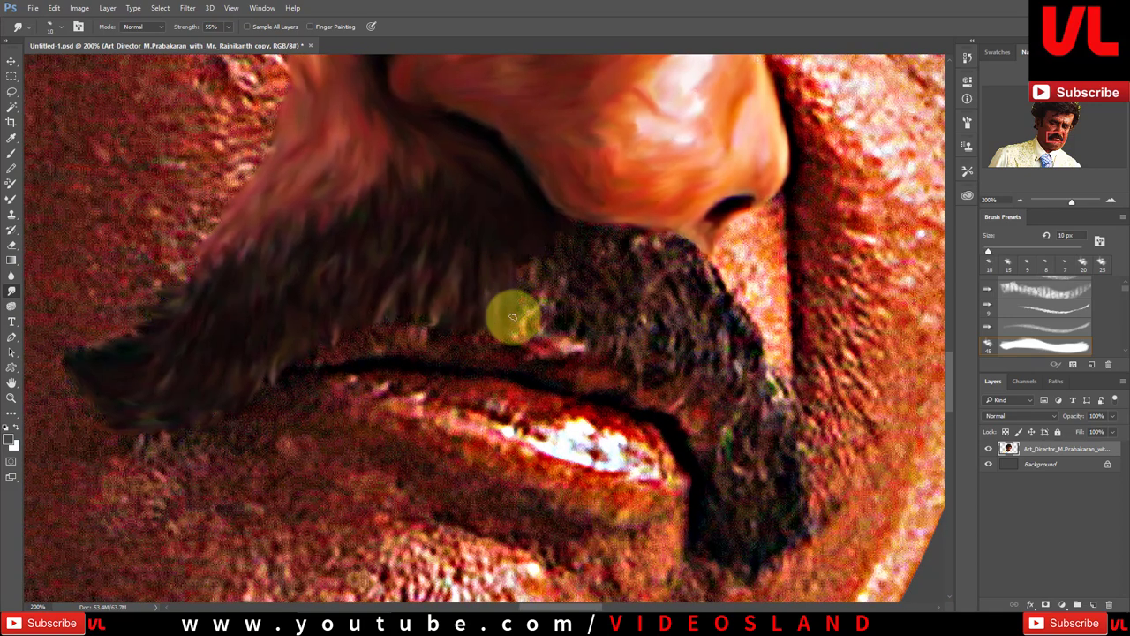
mouse_move(548, 295)
mouse_down()
mouse_move(588, 333)
mouse_move(560, 265)
mouse_move(622, 231)
mouse_up()
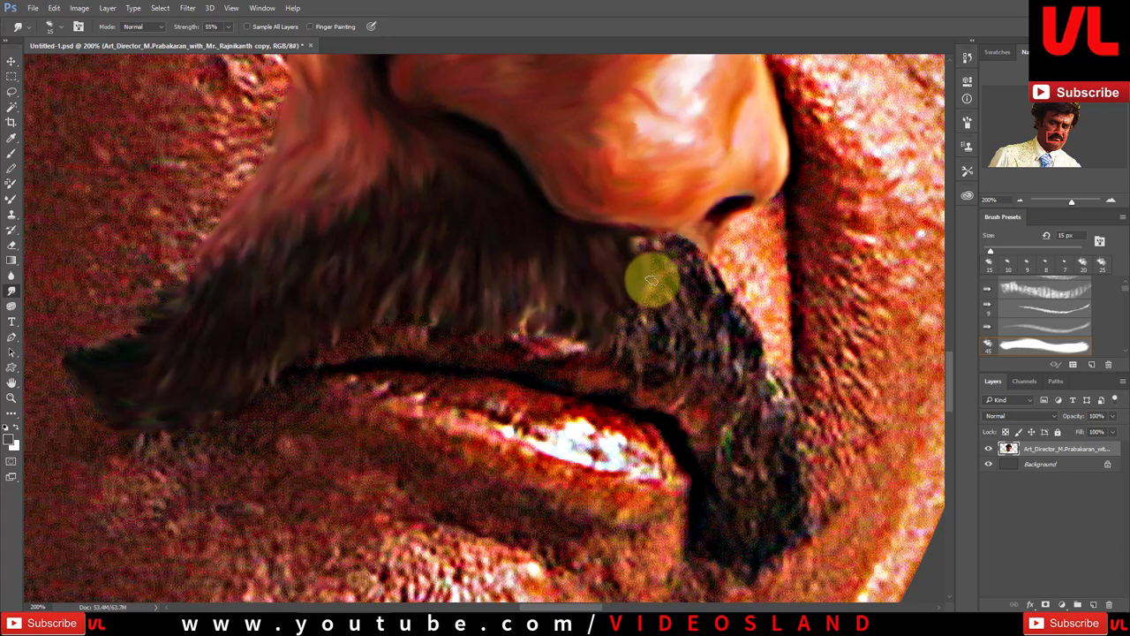
drag(681, 252, 610, 212)
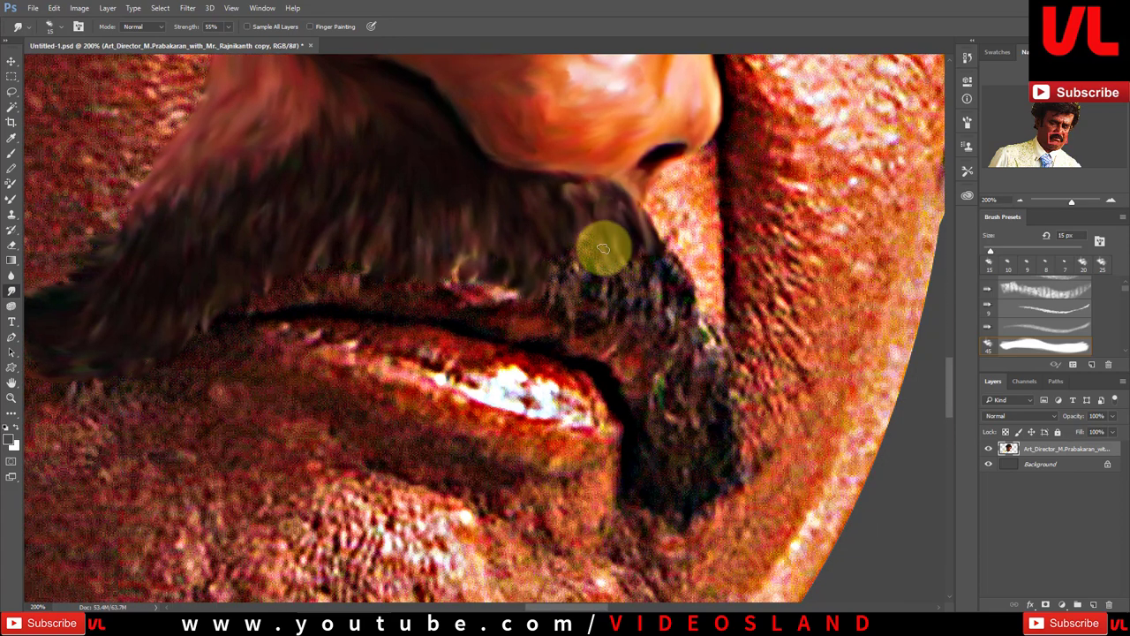
mouse_move(549, 257)
mouse_down()
mouse_move(507, 221)
mouse_move(565, 220)
mouse_move(613, 189)
mouse_move(668, 226)
mouse_move(612, 257)
mouse_move(668, 253)
mouse_move(656, 245)
mouse_move(591, 365)
mouse_move(678, 361)
mouse_move(656, 285)
mouse_move(645, 366)
mouse_move(567, 263)
mouse_move(560, 235)
mouse_move(517, 202)
mouse_move(600, 275)
mouse_move(595, 245)
mouse_move(517, 245)
mouse_move(550, 214)
mouse_move(597, 215)
mouse_move(591, 241)
mouse_move(505, 229)
mouse_up()
scroll(637, 223, down, 2)
key(bracketleft)
key(bracketright)
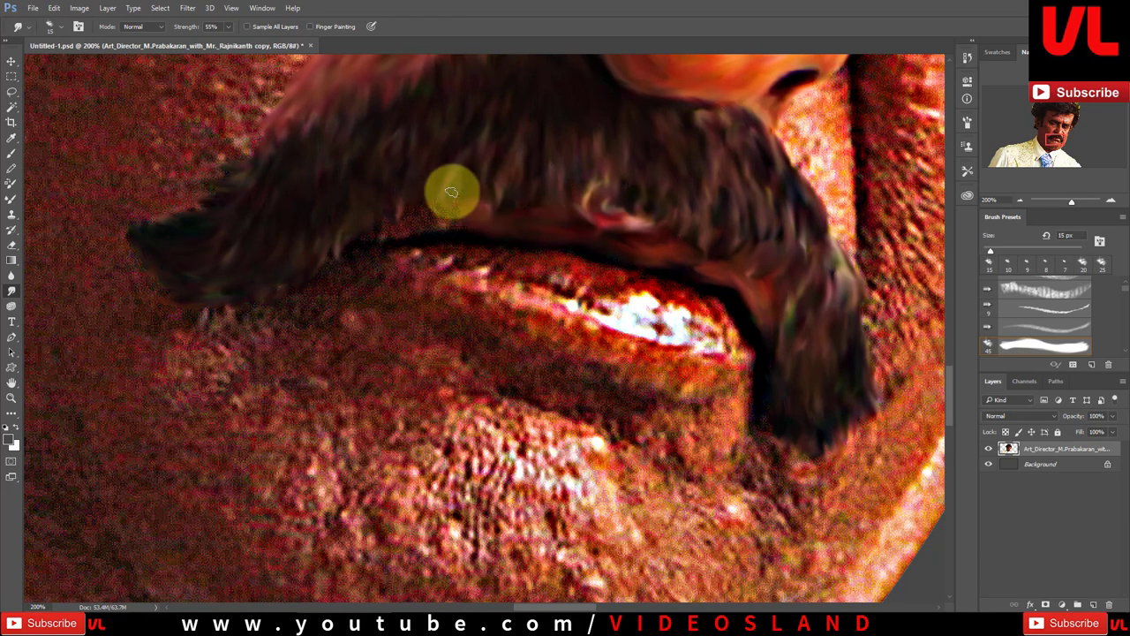
mouse_move(452, 192)
mouse_down()
mouse_move(430, 227)
mouse_move(522, 217)
mouse_move(485, 209)
mouse_move(464, 245)
mouse_up()
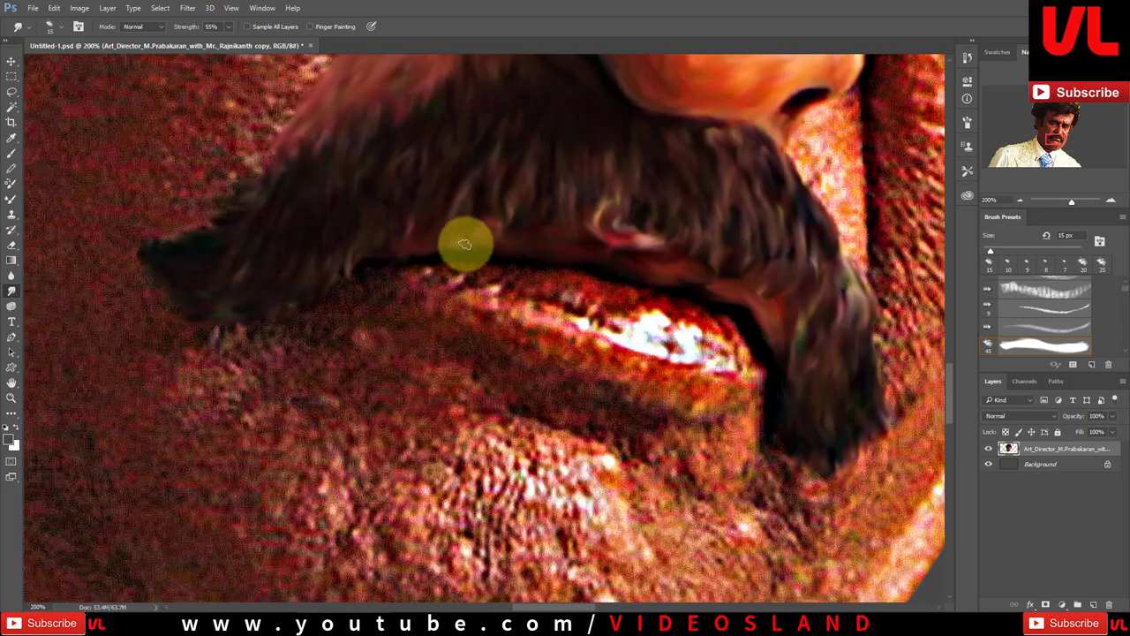
- Smudge the lip highlight and smooth the lower lip edge out to its left corner
key(bracketleft)
key(bracketleft)
click(638, 314)
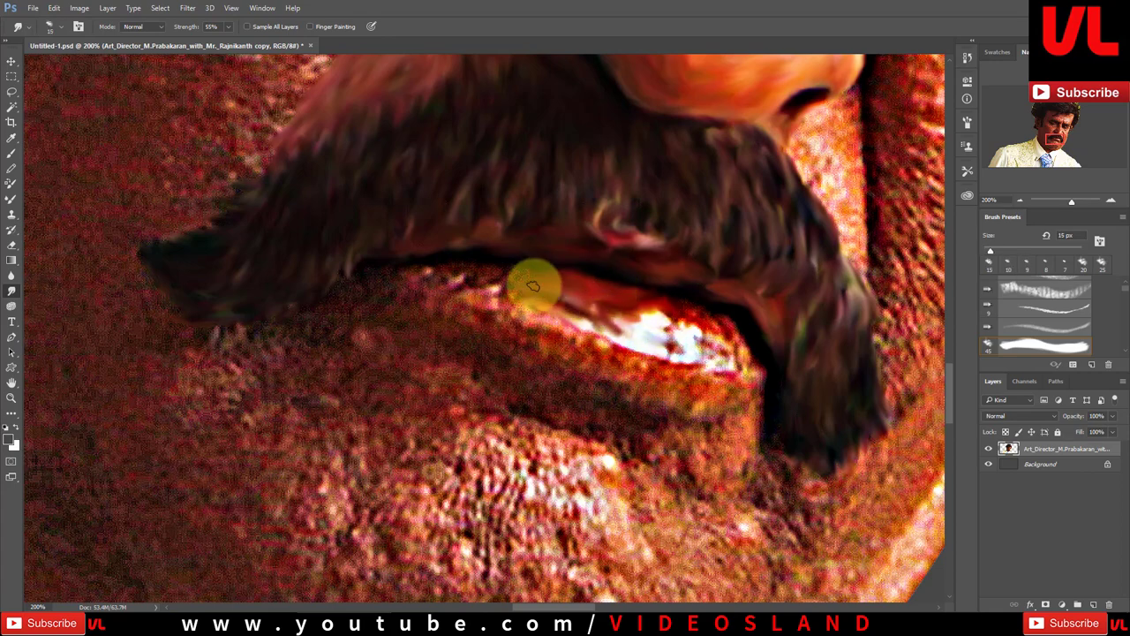
mouse_move(533, 286)
mouse_down()
mouse_move(462, 277)
mouse_move(658, 350)
mouse_move(686, 308)
mouse_move(710, 340)
mouse_up()
drag(757, 377, 730, 323)
click(406, 293)
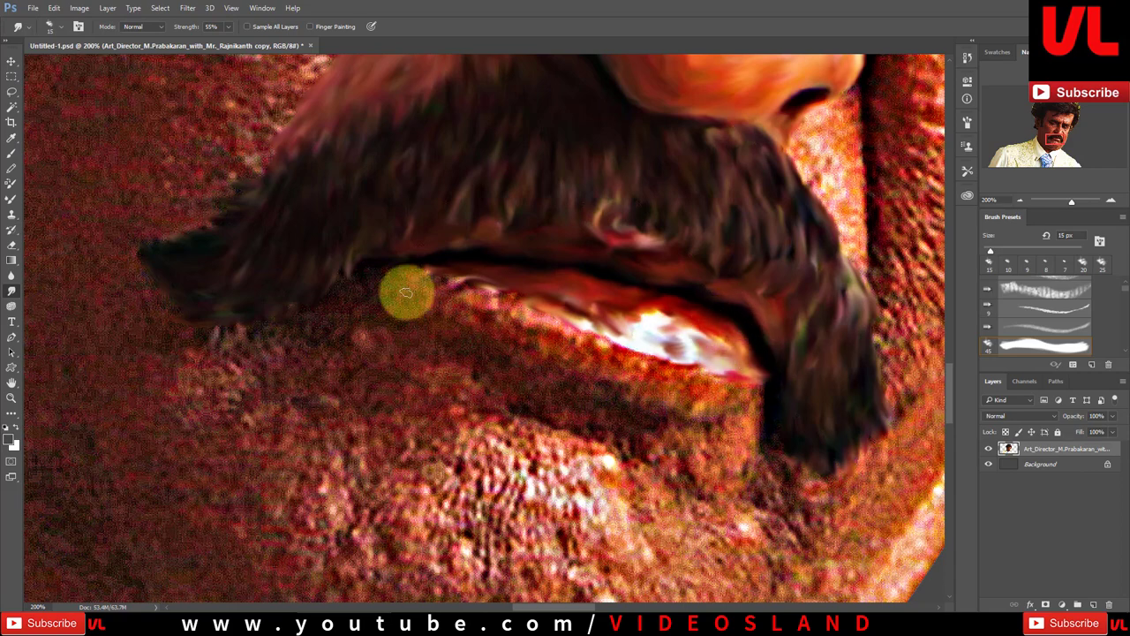
mouse_move(394, 274)
mouse_down()
mouse_move(456, 288)
mouse_move(414, 305)
mouse_move(530, 315)
mouse_move(480, 299)
mouse_move(638, 332)
mouse_move(668, 398)
mouse_move(618, 338)
mouse_move(636, 371)
mouse_move(542, 348)
mouse_move(472, 313)
mouse_move(641, 385)
mouse_move(429, 308)
mouse_move(655, 442)
mouse_move(518, 384)
mouse_move(462, 373)
mouse_move(382, 328)
mouse_up()
key(bracketright)
- Smear the dark area below the lip toward the chin with a larger brush
key(ctrl+minus)
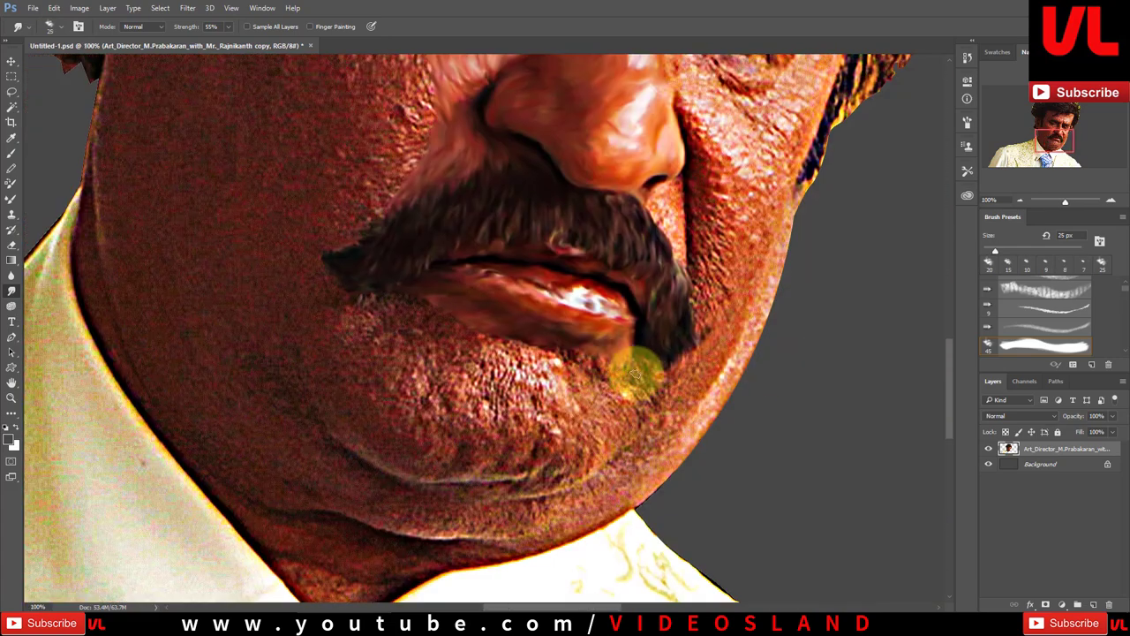
key(bracketright)
mouse_move(633, 411)
mouse_down()
mouse_move(601, 429)
mouse_move(600, 366)
mouse_move(579, 449)
mouse_move(559, 349)
mouse_move(551, 439)
mouse_move(547, 362)
mouse_move(518, 441)
mouse_move(475, 398)
mouse_move(517, 416)
mouse_move(507, 369)
mouse_move(517, 374)
mouse_move(454, 359)
mouse_move(442, 411)
mouse_move(513, 406)
mouse_move(434, 315)
mouse_move(412, 313)
mouse_move(411, 399)
mouse_move(366, 308)
mouse_move(338, 303)
mouse_move(433, 371)
mouse_move(487, 361)
mouse_move(575, 409)
mouse_move(500, 421)
mouse_move(527, 389)
mouse_move(469, 396)
mouse_move(502, 384)
mouse_move(406, 383)
mouse_move(350, 361)
mouse_move(408, 370)
mouse_move(444, 353)
mouse_move(491, 415)
mouse_move(451, 412)
mouse_move(445, 384)
mouse_move(365, 285)
mouse_move(365, 383)
mouse_move(404, 315)
mouse_move(435, 339)
mouse_move(424, 265)
mouse_up()
key(bracketright)
- Smooth the skin left of the lower lip with broad strokes
scroll(565, 402, down, 3)
key(bracketleft)
key(bracketleft)
key(bracketleft)
key(bracketright)
key(bracketleft)
key(bracketright)
key(bracketright)
key(bracketright)
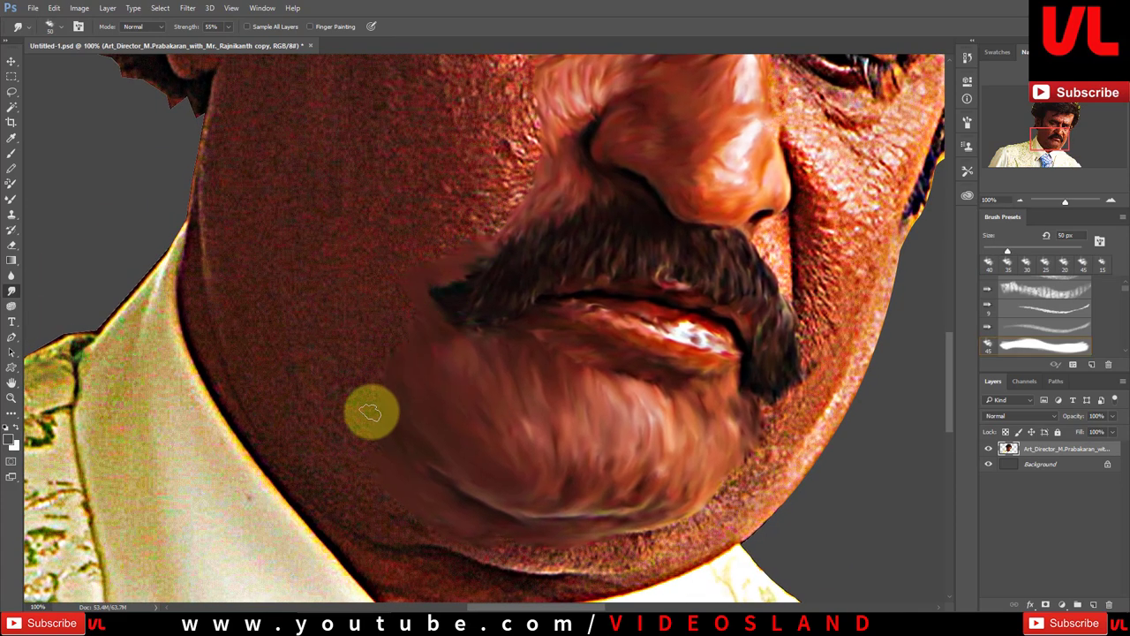
key(bracketright)
key(bracketright)
drag(371, 409, 377, 357)
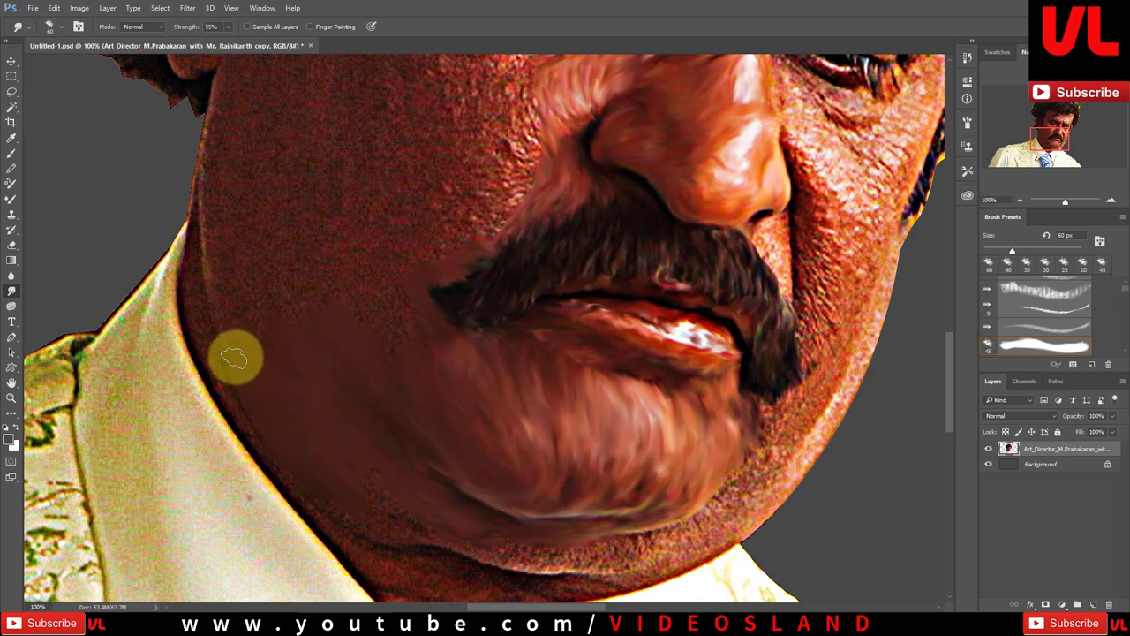
- Smooth the cheek skin between the jaw and the moustache
mouse_move(248, 267)
mouse_down()
mouse_move(279, 365)
mouse_move(245, 386)
mouse_move(263, 379)
mouse_move(275, 321)
mouse_move(329, 408)
mouse_move(277, 232)
mouse_up()
key(bracketleft)
mouse_move(429, 442)
mouse_down()
mouse_move(419, 383)
mouse_move(356, 370)
mouse_move(414, 341)
mouse_move(374, 207)
mouse_move(308, 197)
mouse_move(494, 345)
mouse_up()
key(bracketright)
key(bracketleft)
key(bracketleft)
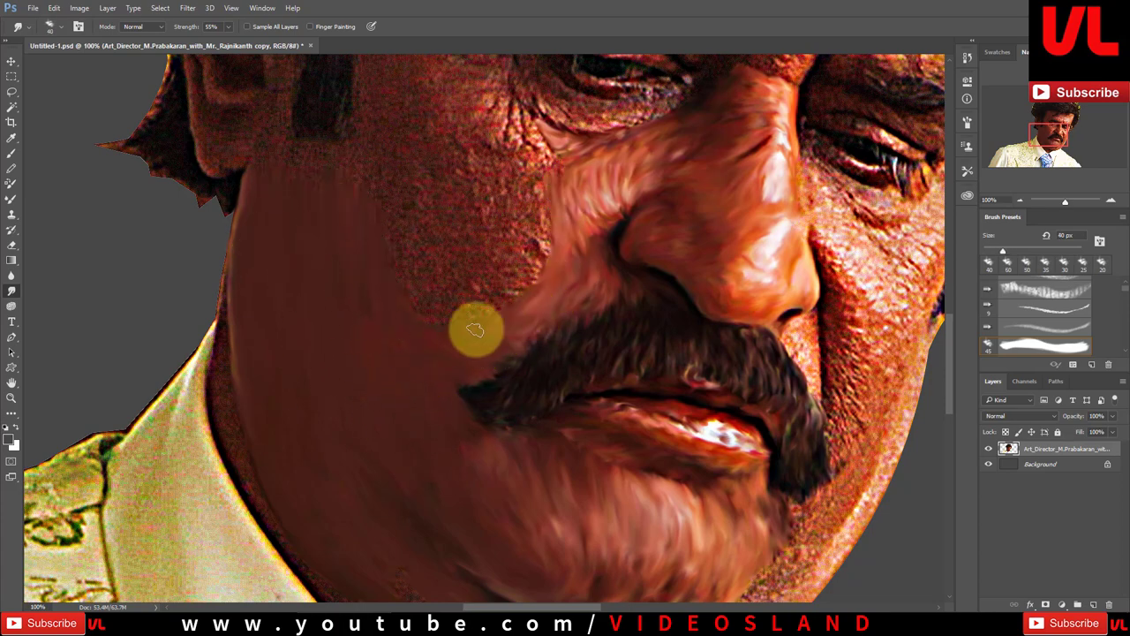
- Smooth the skin along the jaw edge and hair strand above the collar
drag(259, 387, 378, 245)
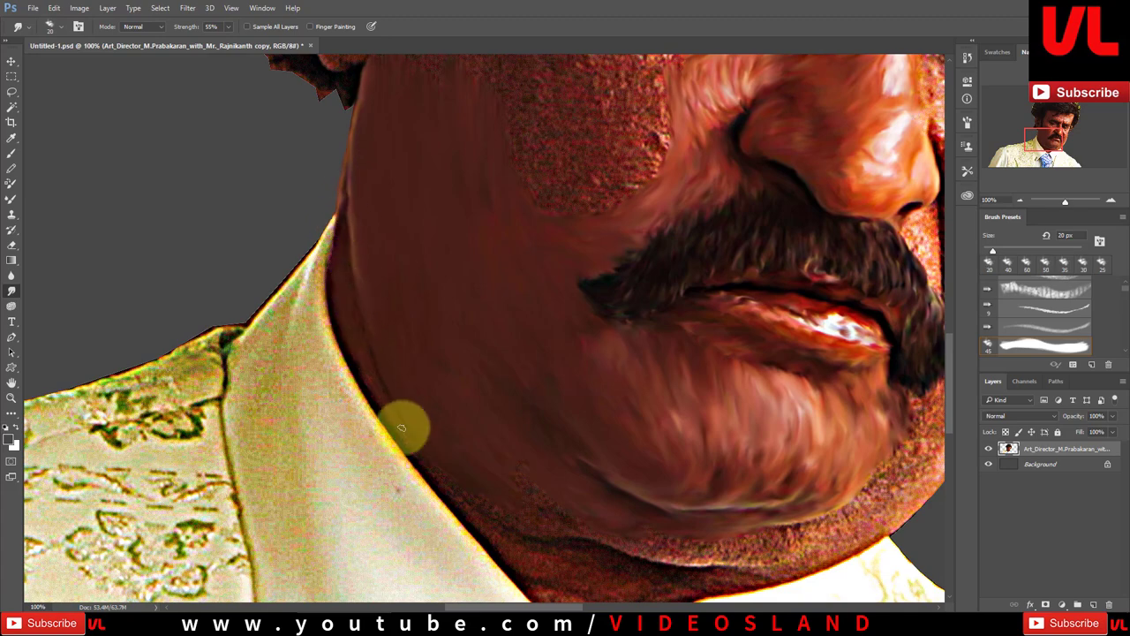
key(bracketleft)
key(bracketleft)
key(bracketleft)
scroll(384, 321, up, 5)
key(bracketright)
mouse_move(384, 321)
mouse_down()
mouse_move(373, 333)
mouse_move(328, 333)
mouse_move(338, 267)
mouse_move(282, 358)
mouse_move(252, 320)
mouse_move(290, 293)
mouse_move(291, 235)
mouse_move(239, 253)
mouse_move(298, 239)
mouse_move(350, 150)
mouse_move(313, 298)
mouse_move(341, 308)
mouse_move(396, 291)
mouse_move(387, 188)
mouse_move(385, 245)
mouse_up()
key(bracketleft)
key(bracketleft)
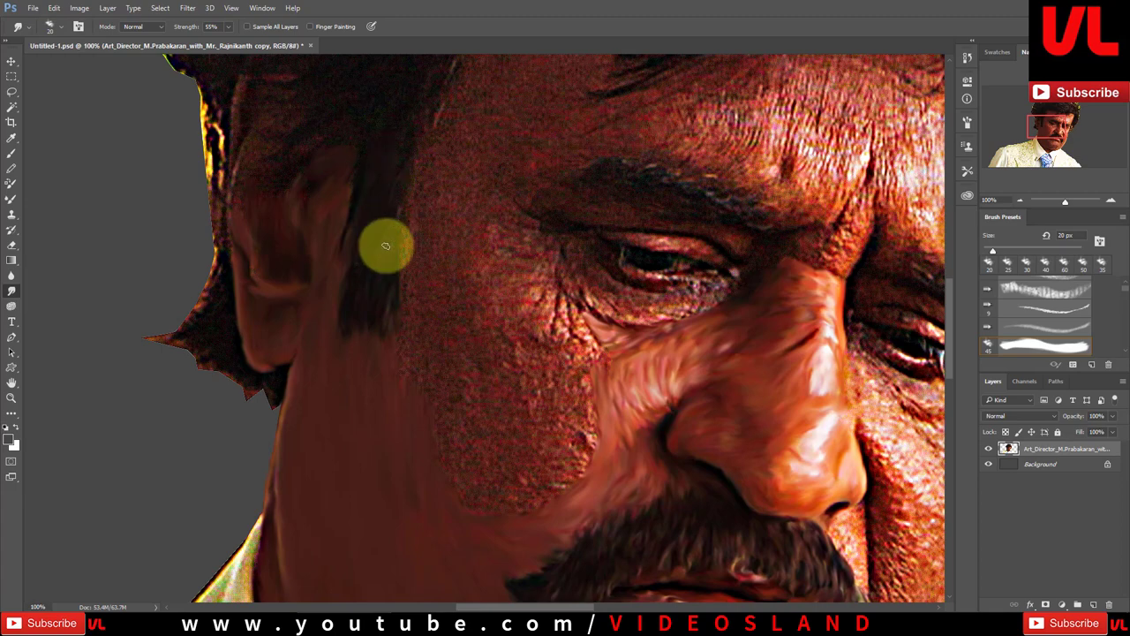
key(ctrl+plus)
key(bracketleft)
key(bracketleft)
key(bracketleft)
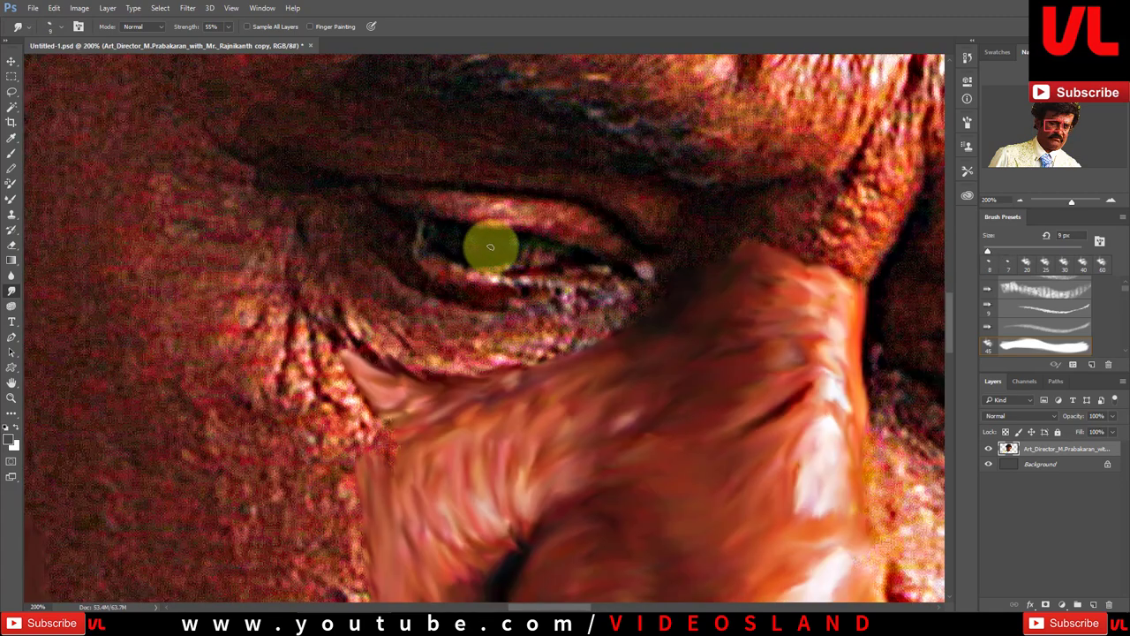
- Smudge the iris leftward and blend the wrinkles beside the eye
key(bracketright)
mouse_move(490, 248)
mouse_down()
mouse_move(449, 246)
mouse_move(421, 220)
mouse_move(549, 260)
mouse_move(525, 303)
mouse_move(495, 274)
mouse_move(469, 277)
mouse_move(392, 245)
mouse_move(498, 301)
mouse_move(584, 285)
mouse_move(598, 333)
mouse_move(509, 328)
mouse_move(494, 361)
mouse_move(504, 319)
mouse_move(399, 395)
mouse_up()
key(bracketright)
key(bracketright)
- Smooth the lower lid and surrounding skin, and smudge the upper eyelid toward the eye corner
key(bracketright)
key(bracketright)
key(bracketleft)
mouse_move(392, 350)
mouse_down()
mouse_move(341, 341)
mouse_move(361, 306)
mouse_move(396, 316)
mouse_up()
key(bracketright)
drag(424, 308, 477, 406)
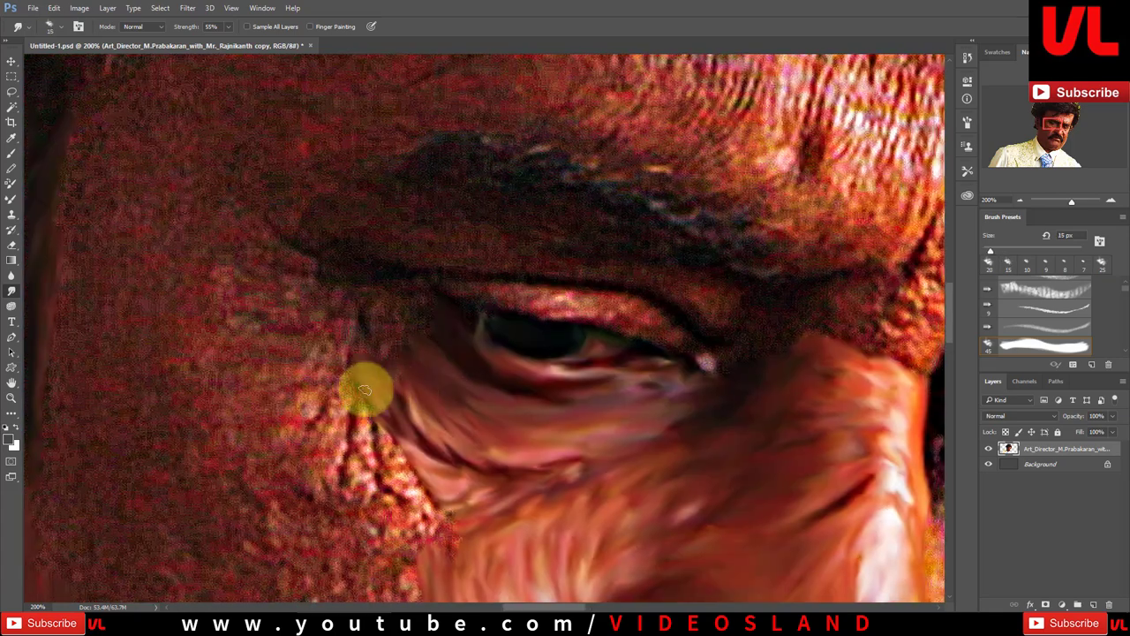
key(bracketleft)
mouse_move(358, 316)
mouse_down()
mouse_move(537, 303)
mouse_move(559, 313)
mouse_move(496, 292)
mouse_up()
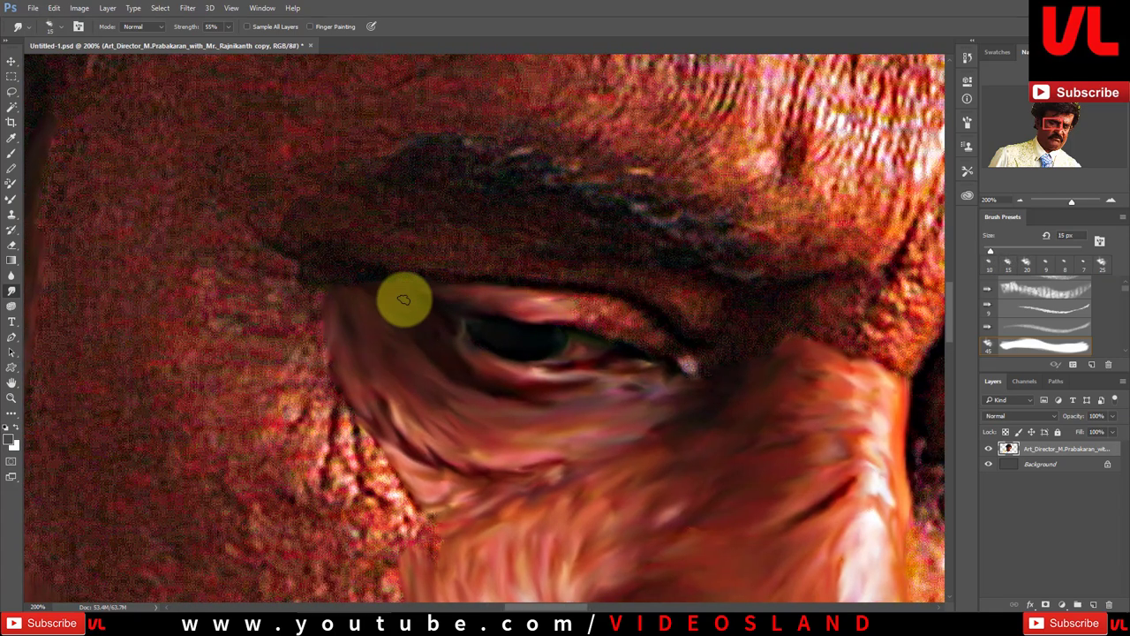
mouse_move(570, 291)
mouse_down()
mouse_move(654, 352)
mouse_move(714, 310)
mouse_up()
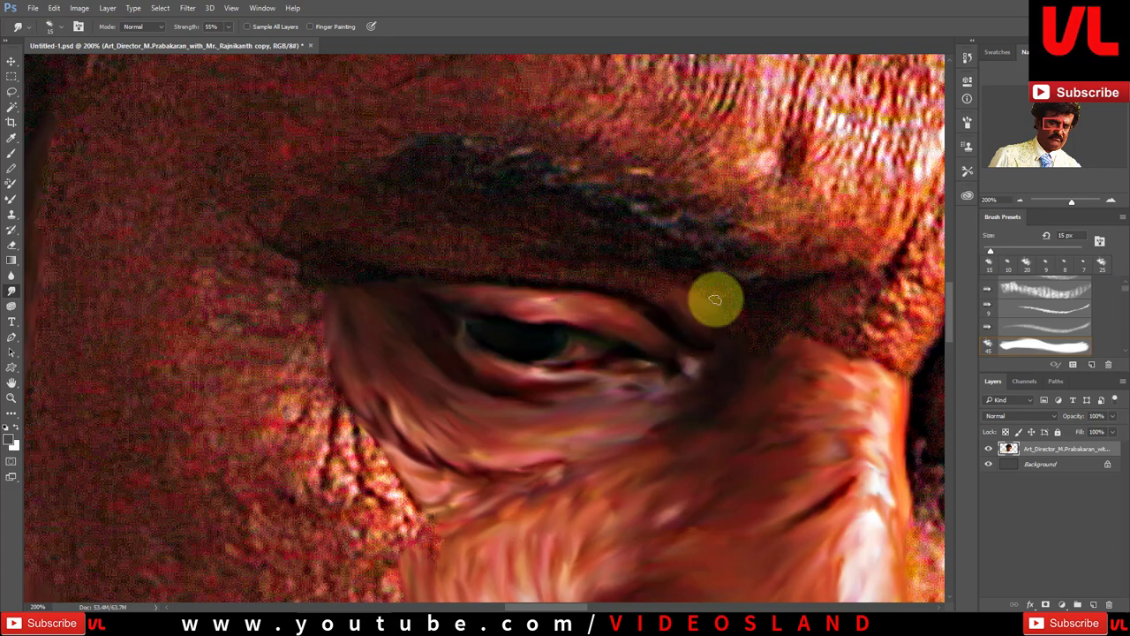
- Smudge the skin left of the eye and the upper cheek edge into soft strokes
key(bracketright)
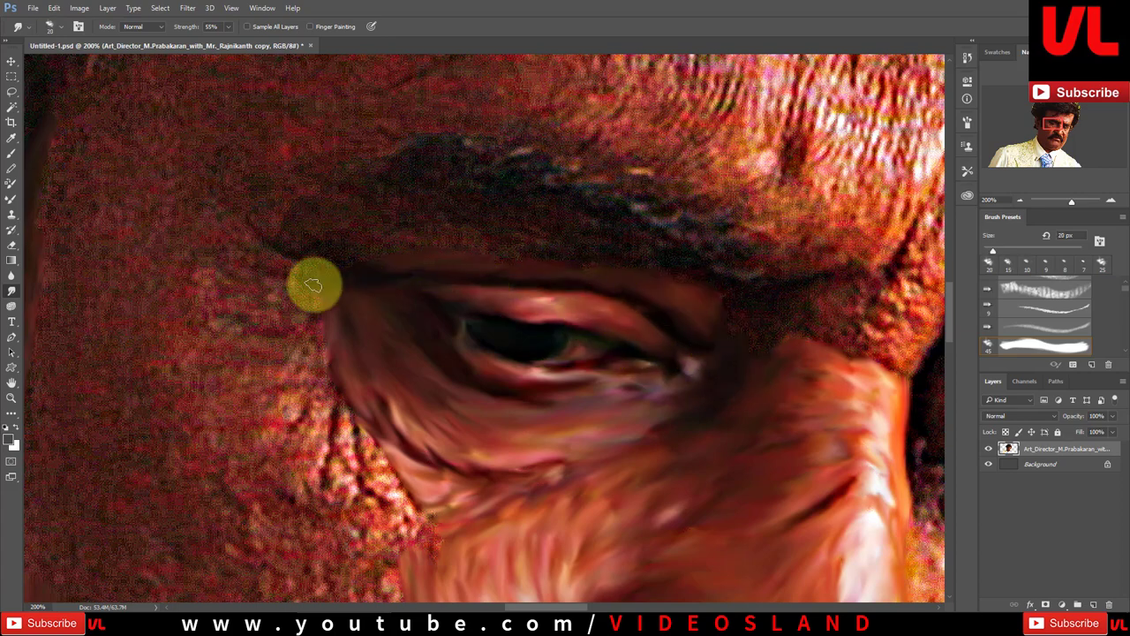
drag(418, 252, 578, 377)
scroll(578, 378, down, 4)
key(bracketleft)
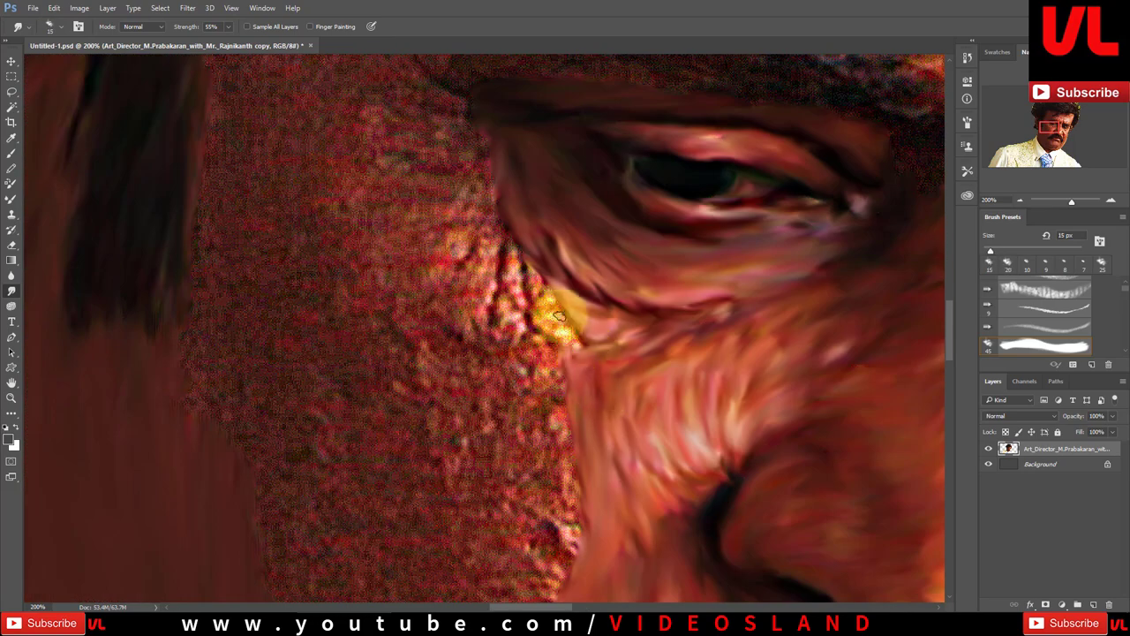
mouse_move(557, 315)
mouse_down()
mouse_move(518, 290)
mouse_move(535, 374)
mouse_up()
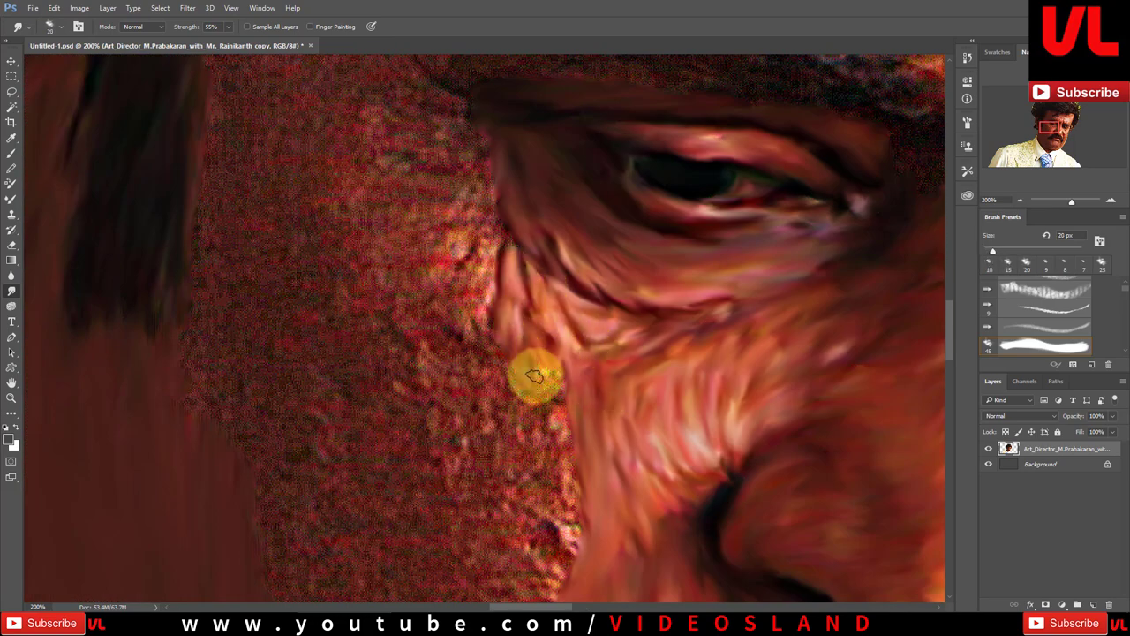
scroll(535, 373, down, 3)
key(bracketright)
key(bracketright)
mouse_move(537, 240)
mouse_down()
mouse_move(528, 490)
mouse_move(532, 353)
mouse_move(537, 459)
mouse_move(497, 429)
mouse_move(355, 550)
mouse_move(486, 429)
mouse_move(309, 518)
mouse_move(260, 479)
mouse_move(406, 430)
mouse_move(477, 323)
mouse_move(333, 353)
mouse_move(240, 320)
mouse_move(444, 232)
mouse_up()
key(bracketright)
key(bracketright)
- Zoom in on the second eye and brow, and push the cheek skin up into the temple
key(ctrl+minus)
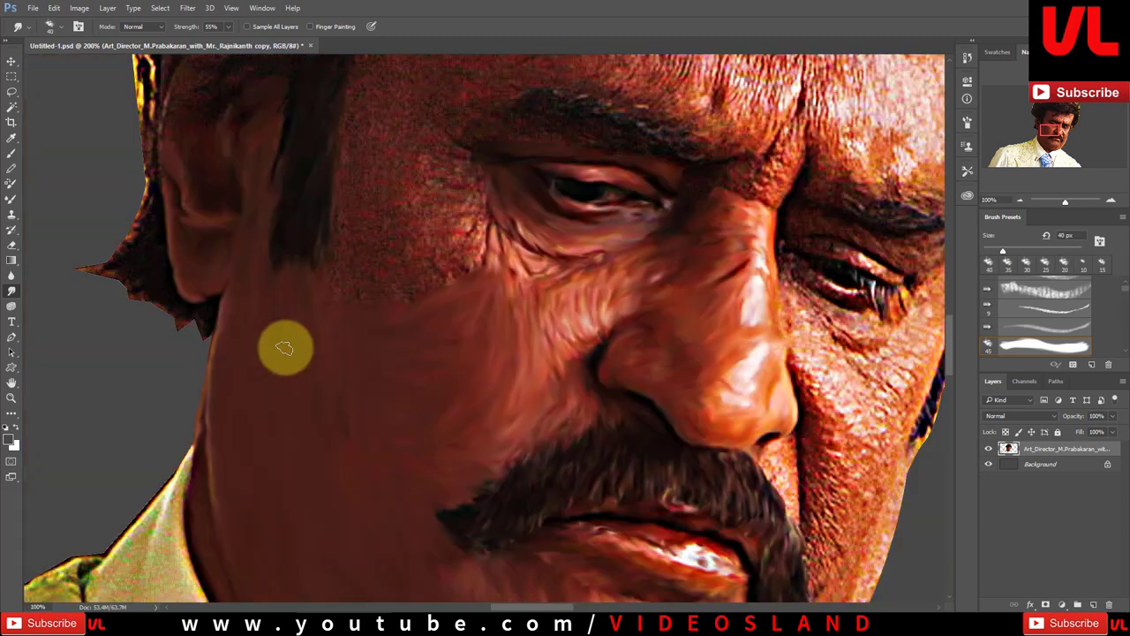
key(bracketright)
key(bracketright)
key(bracketleft)
key(bracketleft)
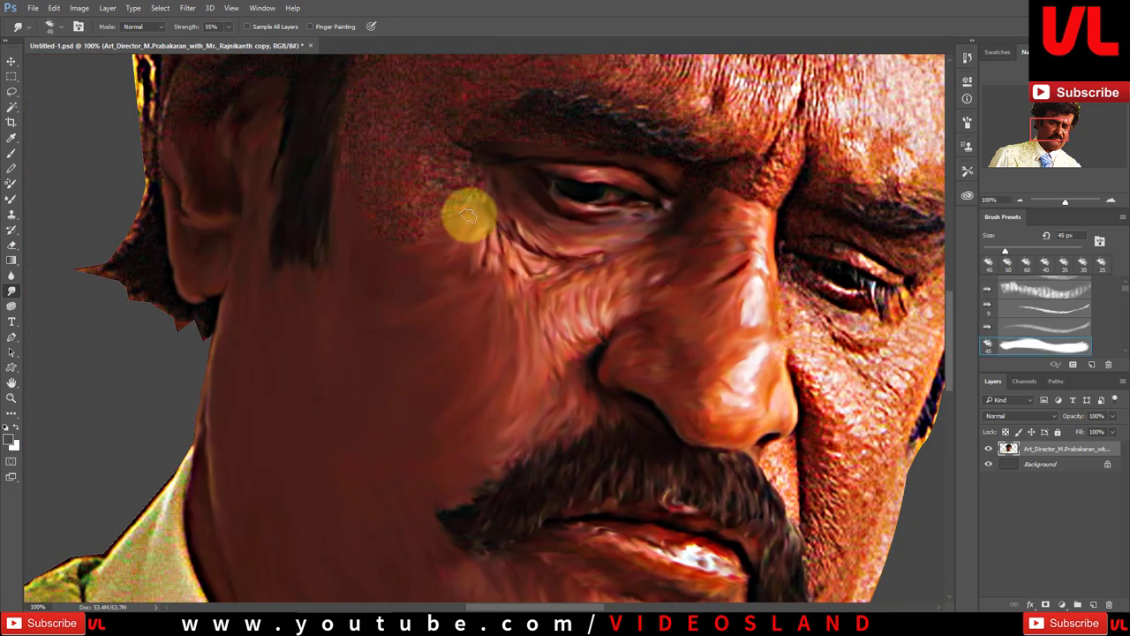
key(bracketright)
scroll(403, 239, up, 3)
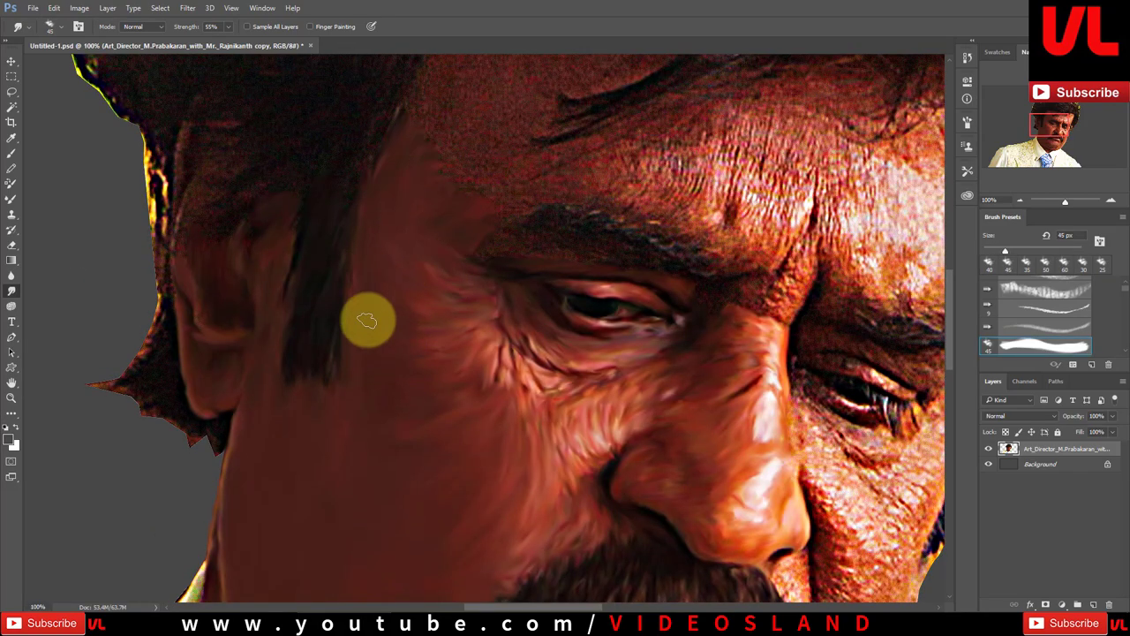
key(ctrl+minus)
key(ctrl+plus)
key(ctrl+plus)
scroll(530, 433, up, 5)
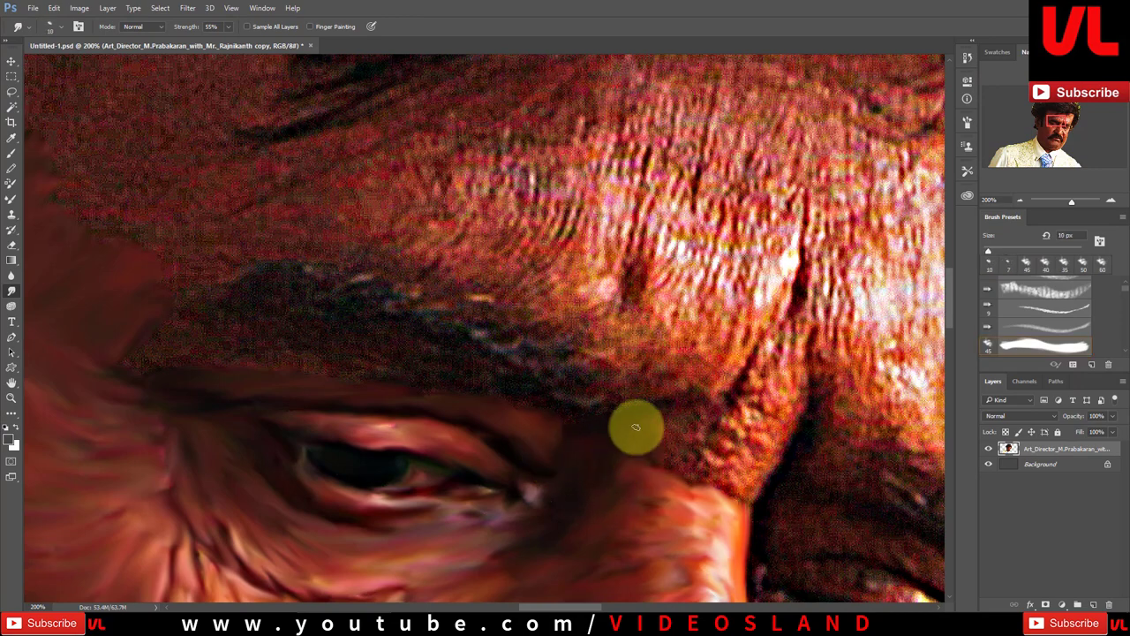
scroll(573, 393, left, 2)
scroll(658, 397, left, 2)
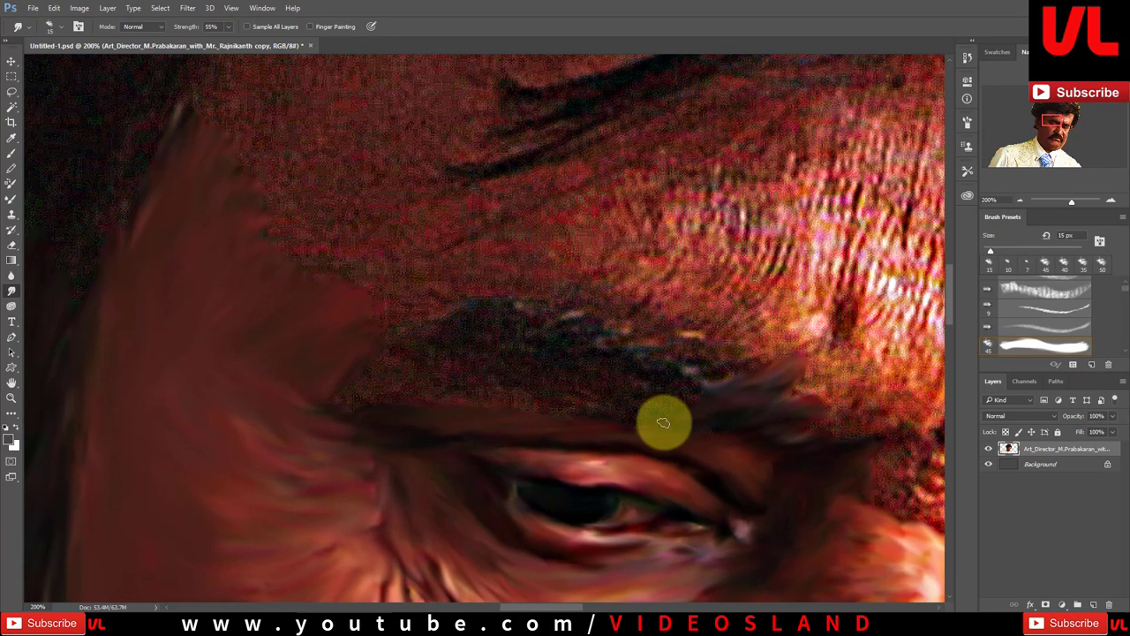
scroll(613, 397, left, 1)
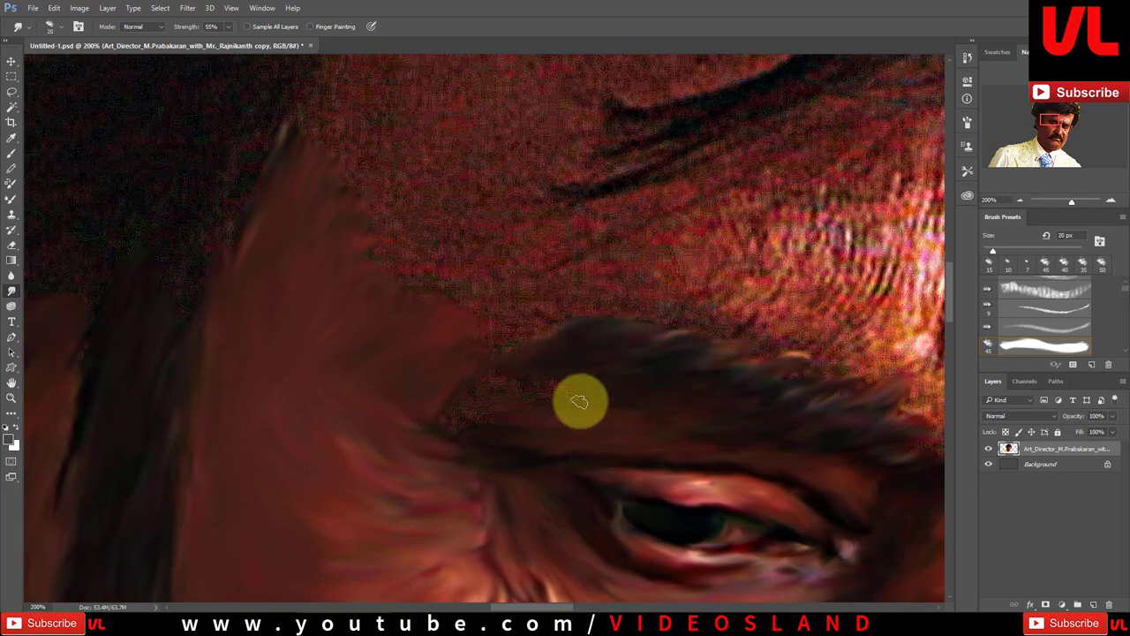
scroll(714, 446, down, 1)
scroll(713, 446, right, 2)
scroll(713, 446, right, 2)
key(bracketleft)
key(bracketleft)
key(bracketleft)
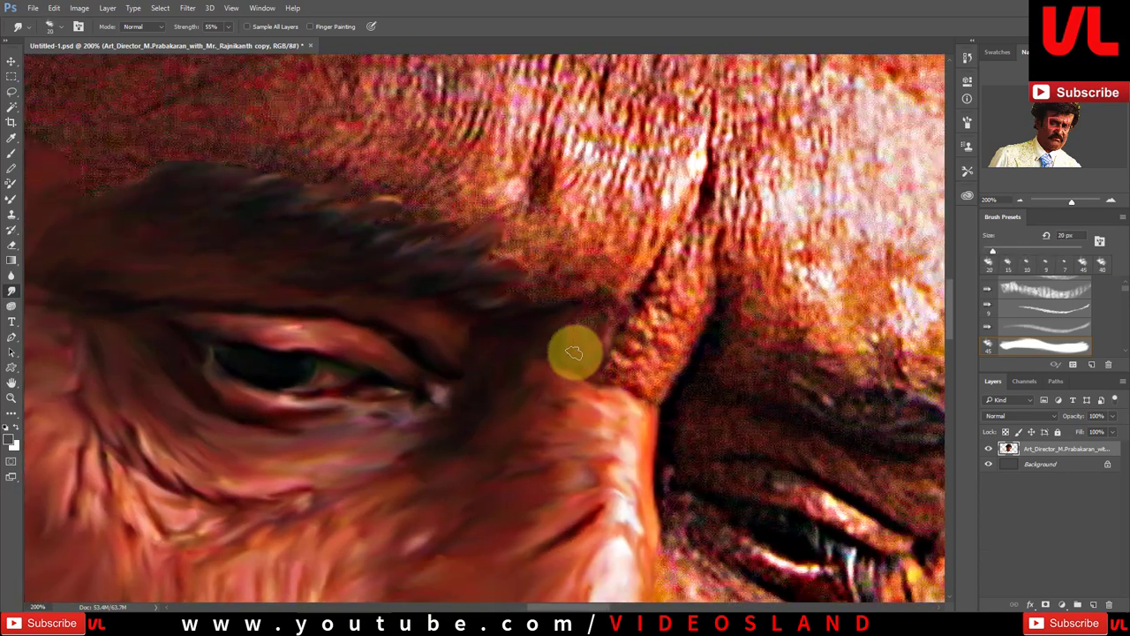
mouse_move(574, 353)
mouse_down()
mouse_move(606, 378)
mouse_move(668, 283)
mouse_move(687, 356)
mouse_up()
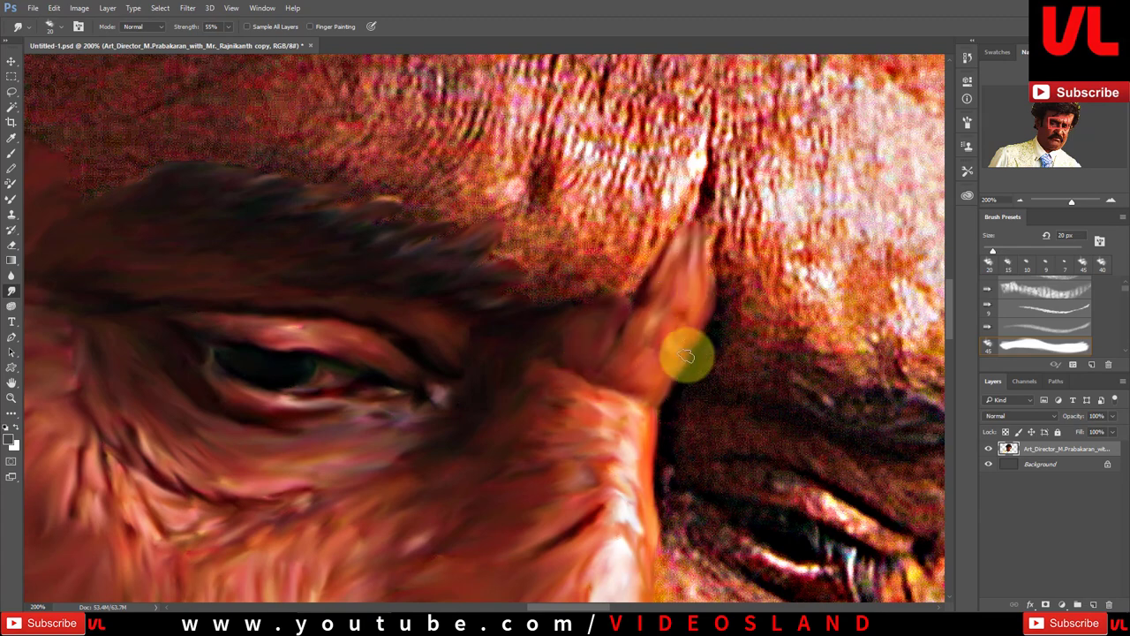
- Pull the lower-lid colour toward the inner corner and smooth the upper lid along the eye
scroll(687, 356, down, 1)
scroll(687, 356, right, 2)
scroll(553, 366, right, 1)
key(bracketleft)
key(bracketleft)
key(bracketleft)
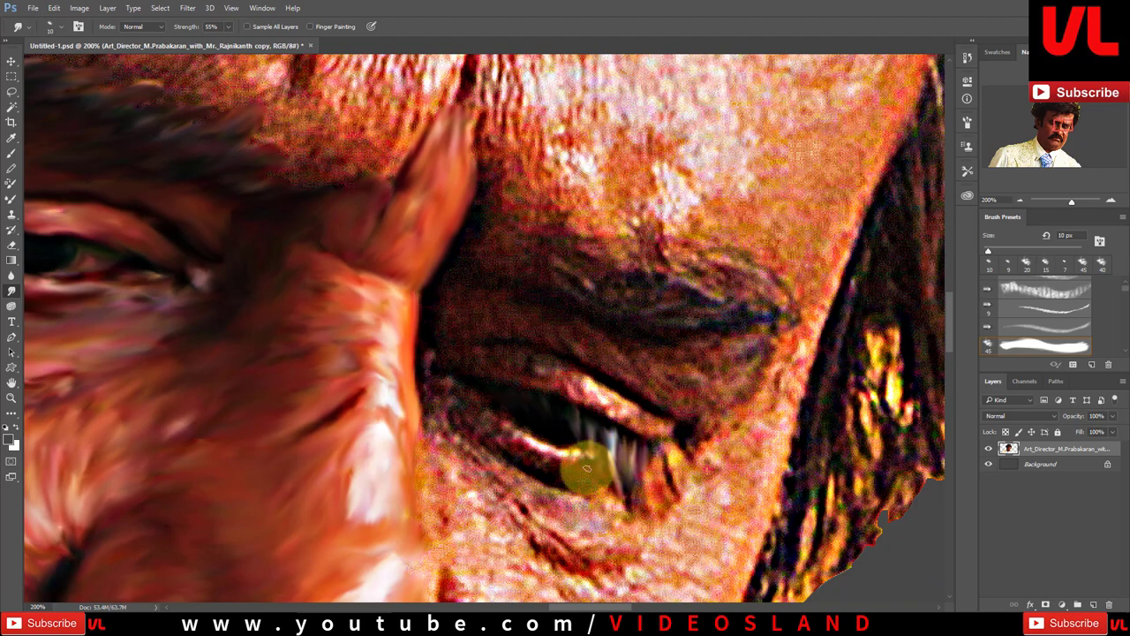
drag(501, 427, 438, 377)
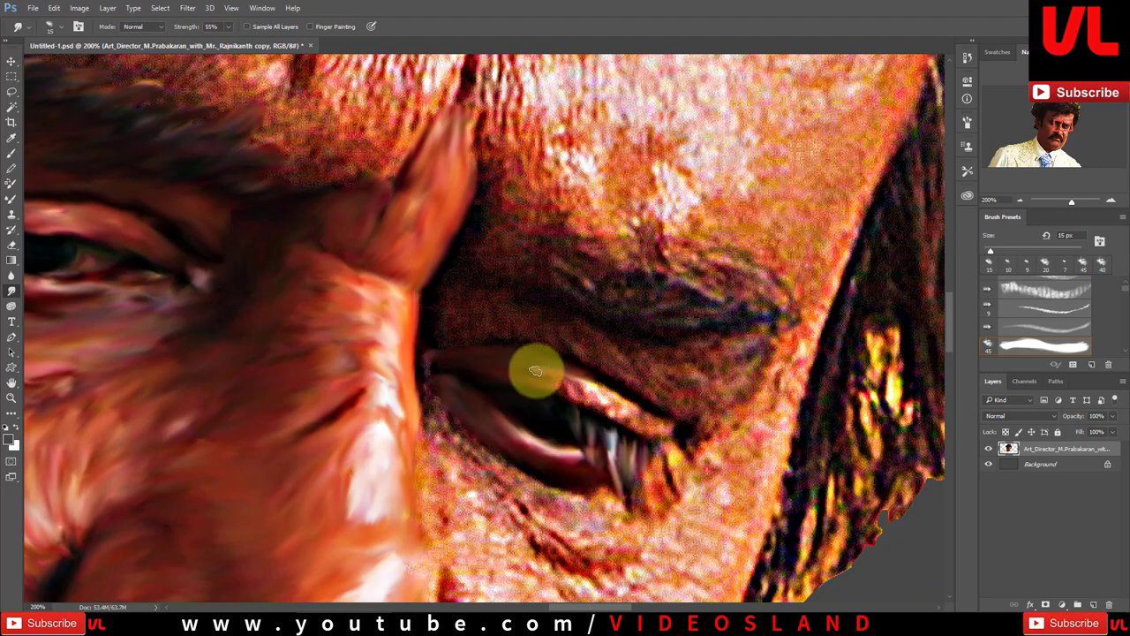
drag(536, 371, 640, 431)
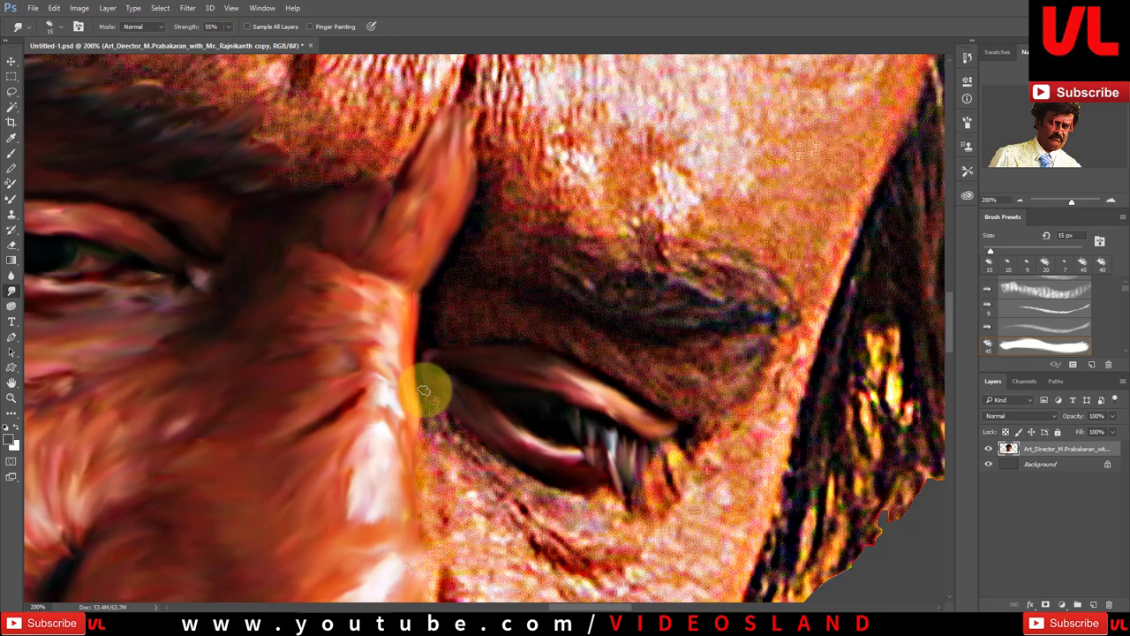
mouse_move(452, 340)
mouse_down()
mouse_move(504, 315)
mouse_move(595, 361)
mouse_move(742, 360)
mouse_move(727, 291)
mouse_move(601, 303)
mouse_move(527, 277)
mouse_move(494, 172)
mouse_move(596, 256)
mouse_move(777, 297)
mouse_up()
- Smear the lower lashes, lower eye and cheek toward the nose, enlarging the brush to 20 px
key(bracketleft)
key(bracketright)
scroll(680, 358, down, 2)
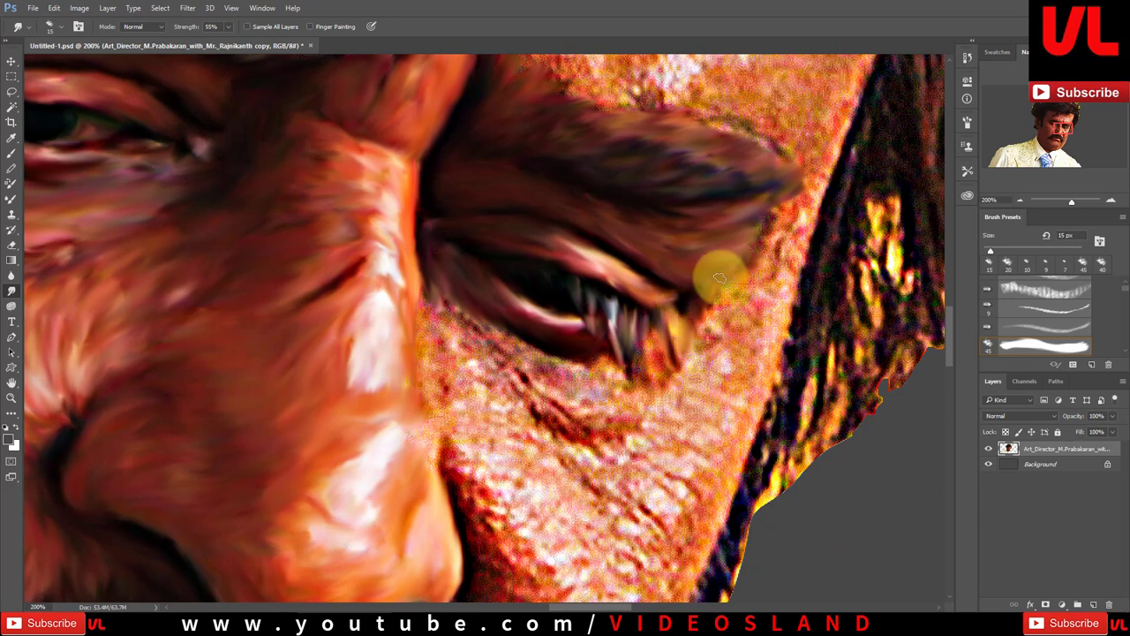
drag(683, 377, 605, 431)
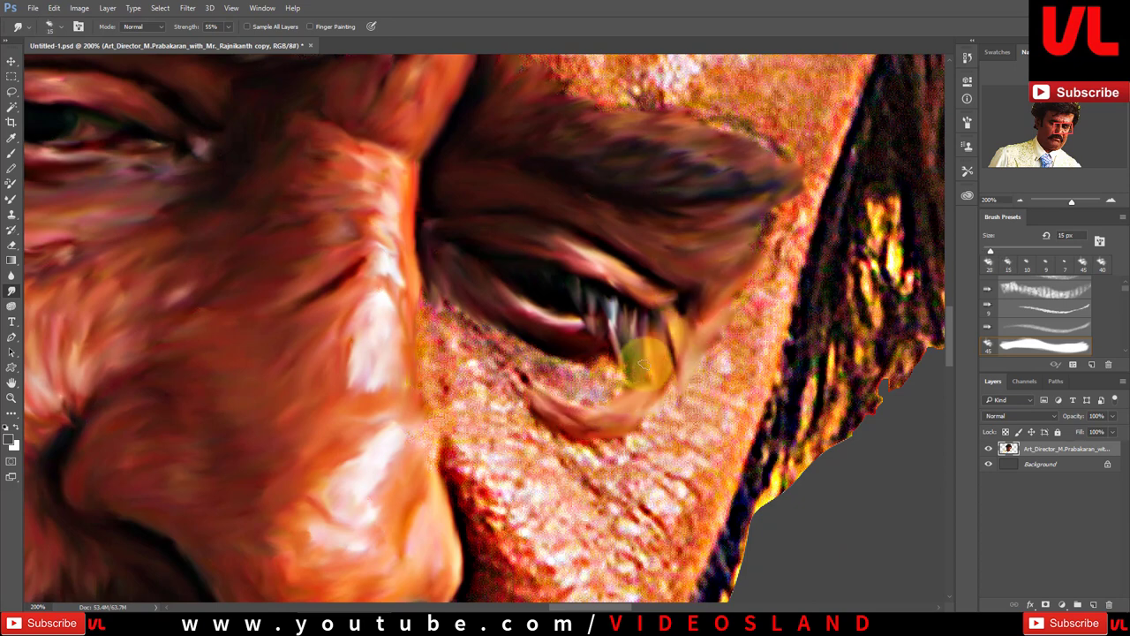
drag(644, 363, 607, 386)
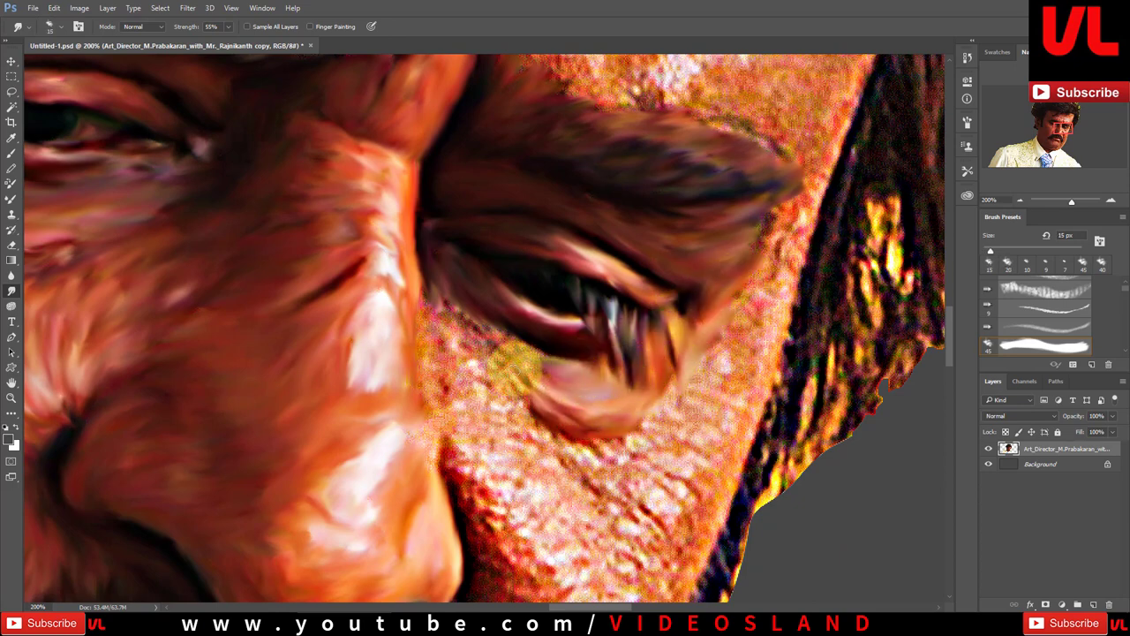
mouse_move(558, 352)
mouse_down()
mouse_move(442, 290)
mouse_move(425, 375)
mouse_up()
key(bracketright)
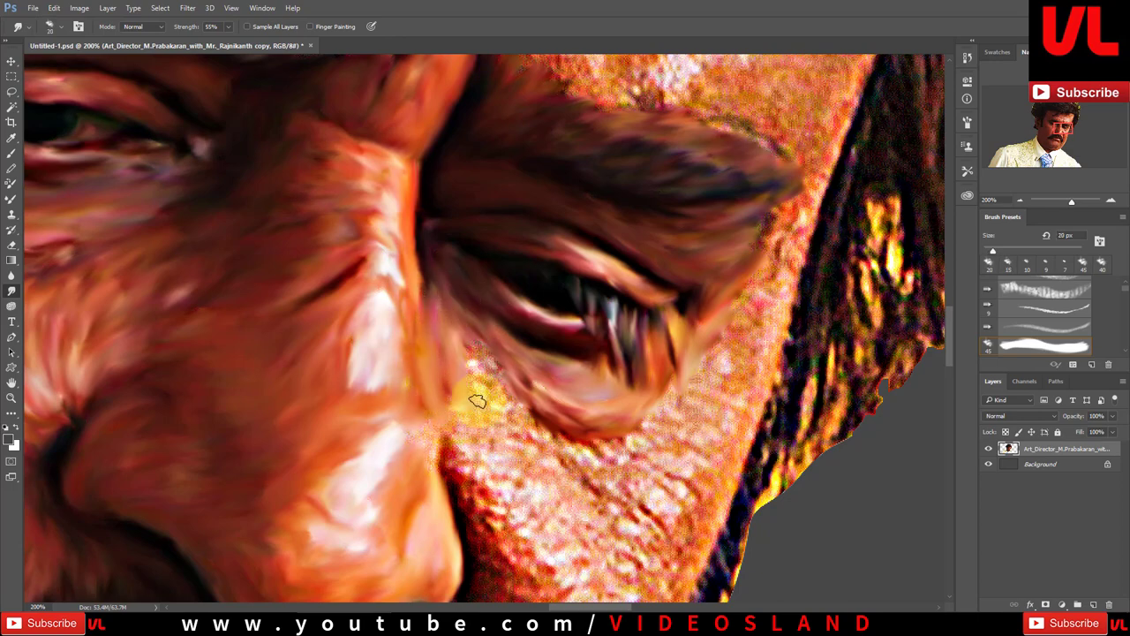
scroll(521, 355, down, 3)
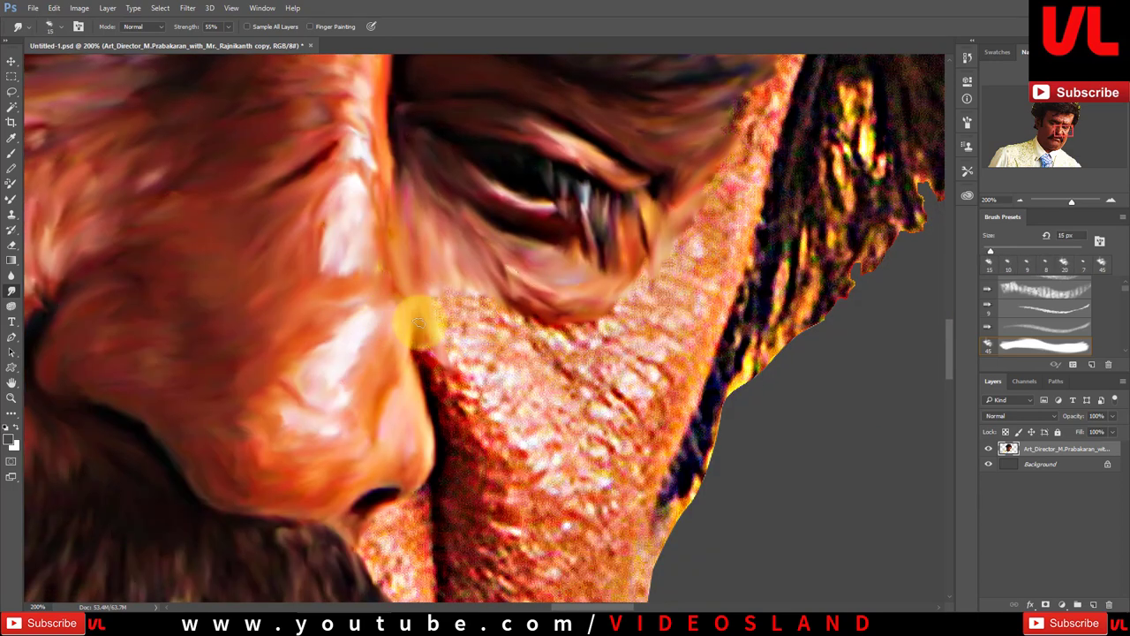
- Smooth the skin beside the mustache and nose crease with a 20 px Smudge brush
drag(442, 292, 527, 321)
scroll(484, 222, down, 3)
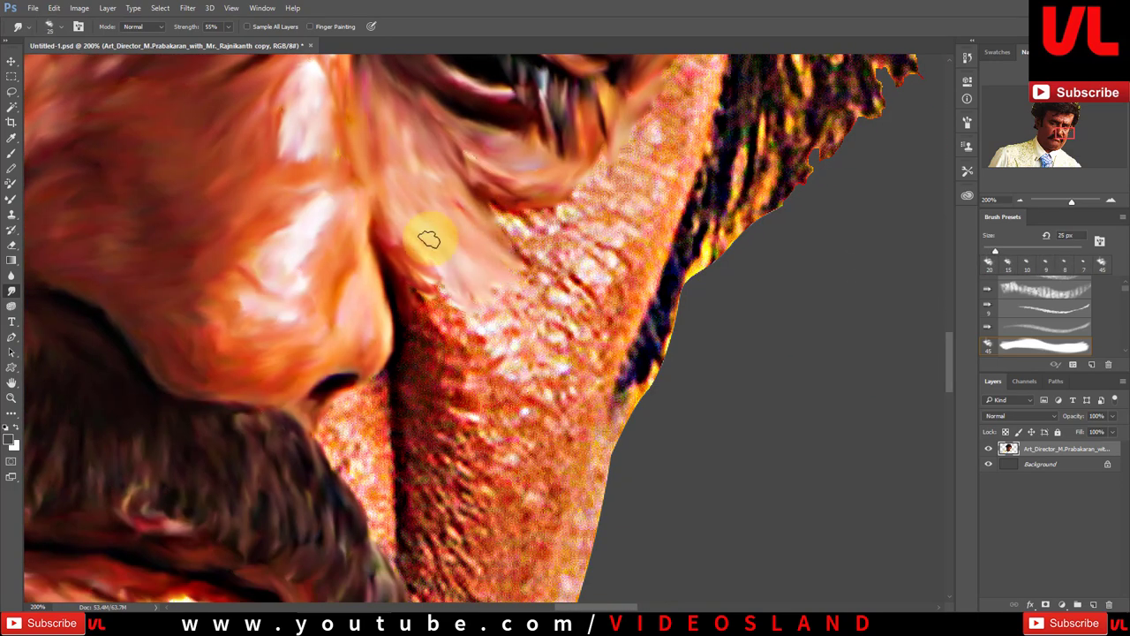
key(bracketleft)
scroll(423, 285, down, 3)
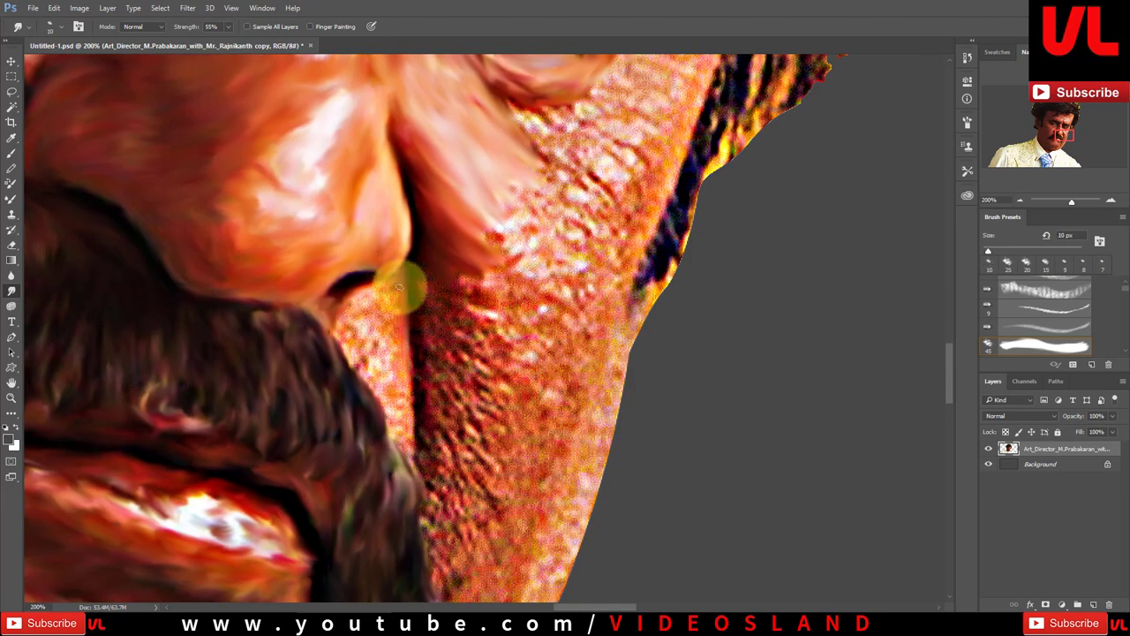
key(bracketright)
drag(400, 290, 380, 388)
mouse_move(349, 301)
mouse_down()
mouse_move(391, 404)
mouse_move(409, 341)
mouse_move(430, 396)
mouse_move(456, 325)
mouse_move(454, 469)
mouse_up()
- Smudge the cheek skin along the beard crease using a 25–35 px brush
key(bracketright)
scroll(454, 469, down, 3)
mouse_move(418, 402)
mouse_down()
mouse_move(459, 424)
mouse_move(434, 341)
mouse_move(494, 288)
mouse_up()
key(bracketright)
scroll(474, 375, up, 3)
drag(474, 375, 416, 315)
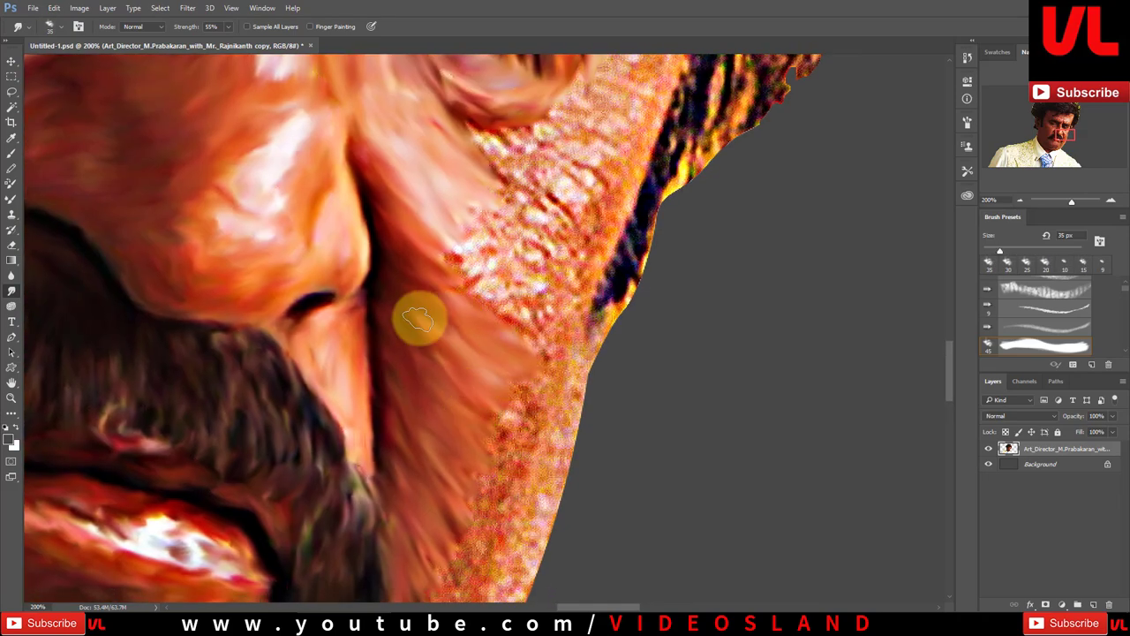
scroll(511, 375, up, 3)
key(bracketleft)
scroll(440, 356, up, 4)
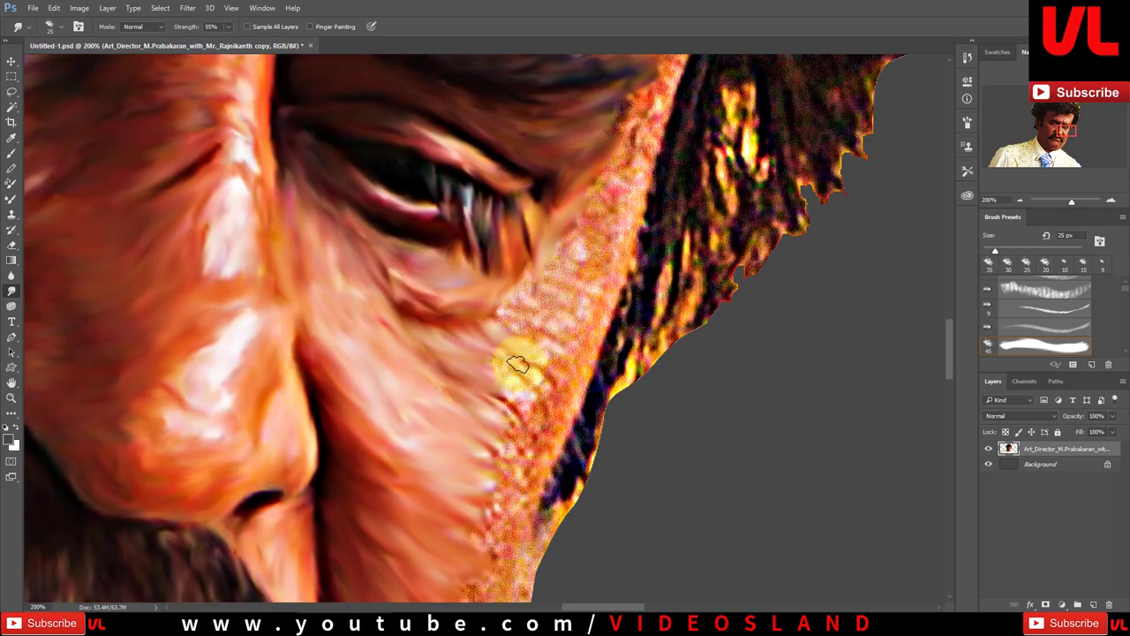
scroll(537, 286, up, 3)
key(bracketleft)
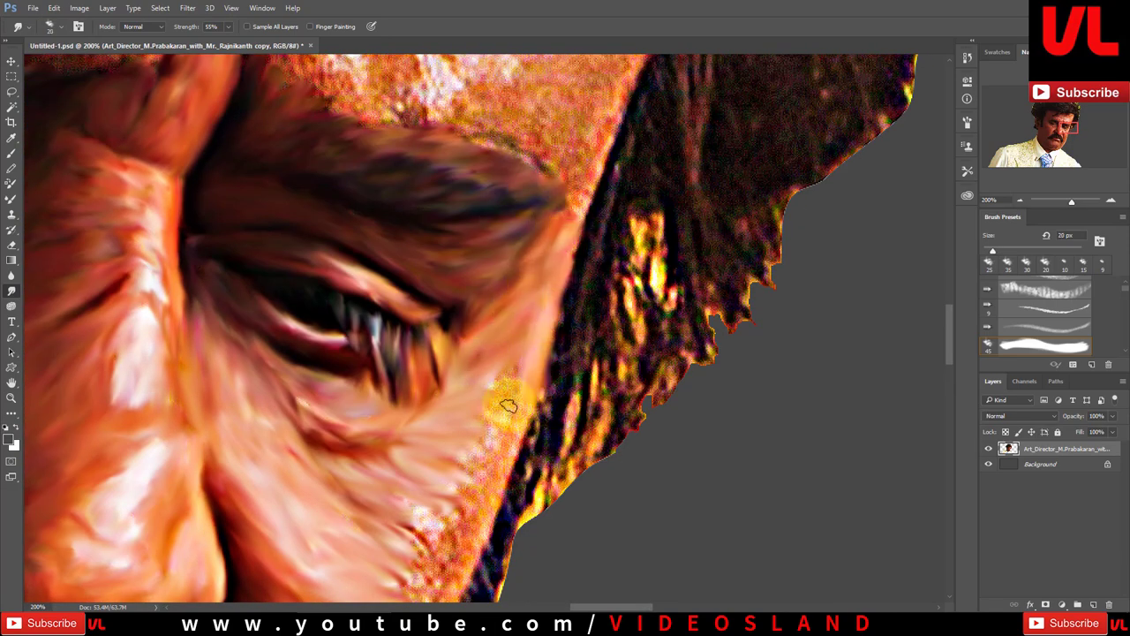
- Smooth the jaw edge down toward the chin and neck with a 15–20 px brush
mouse_move(481, 505)
mouse_down()
mouse_move(533, 390)
mouse_move(478, 434)
mouse_up()
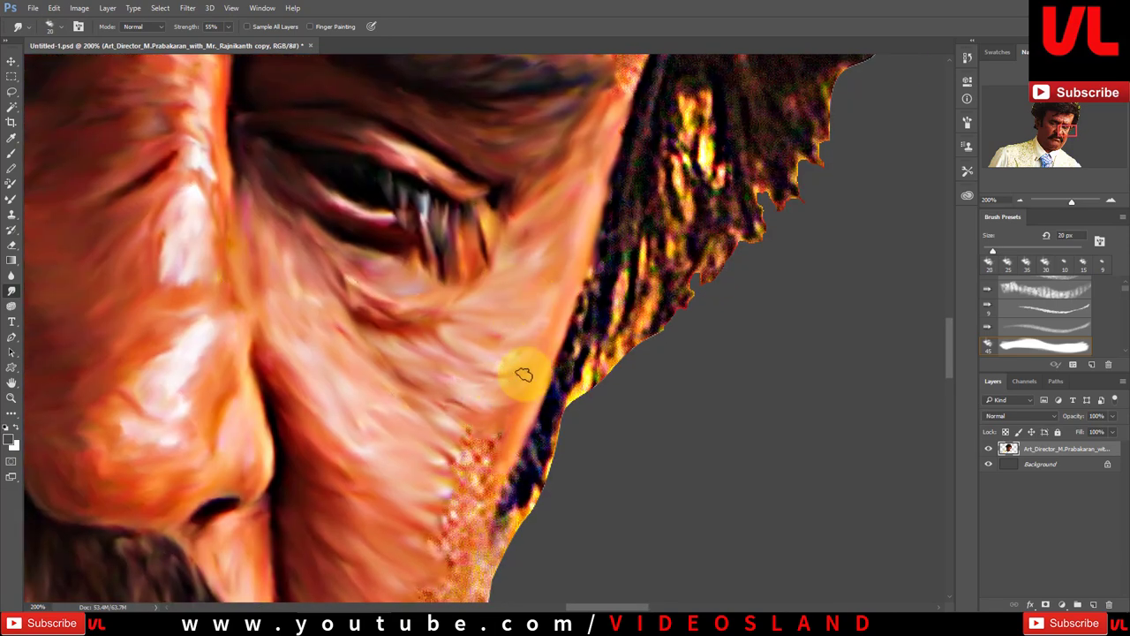
scroll(524, 375, down, 2)
scroll(449, 453, down, 3)
key(bracketright)
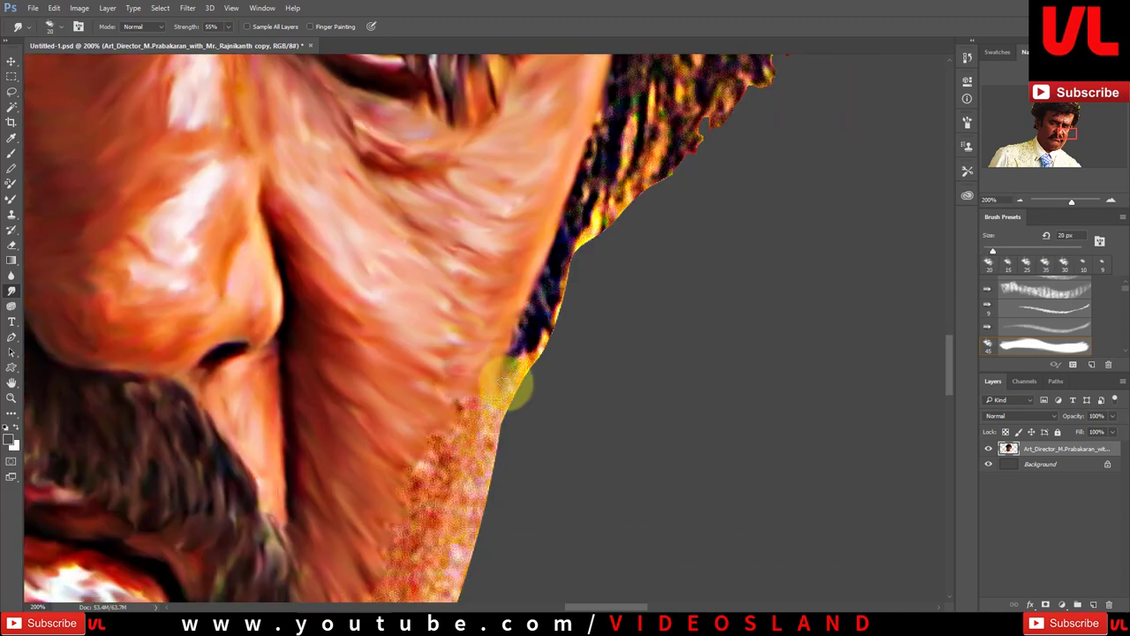
scroll(442, 355, down, 2)
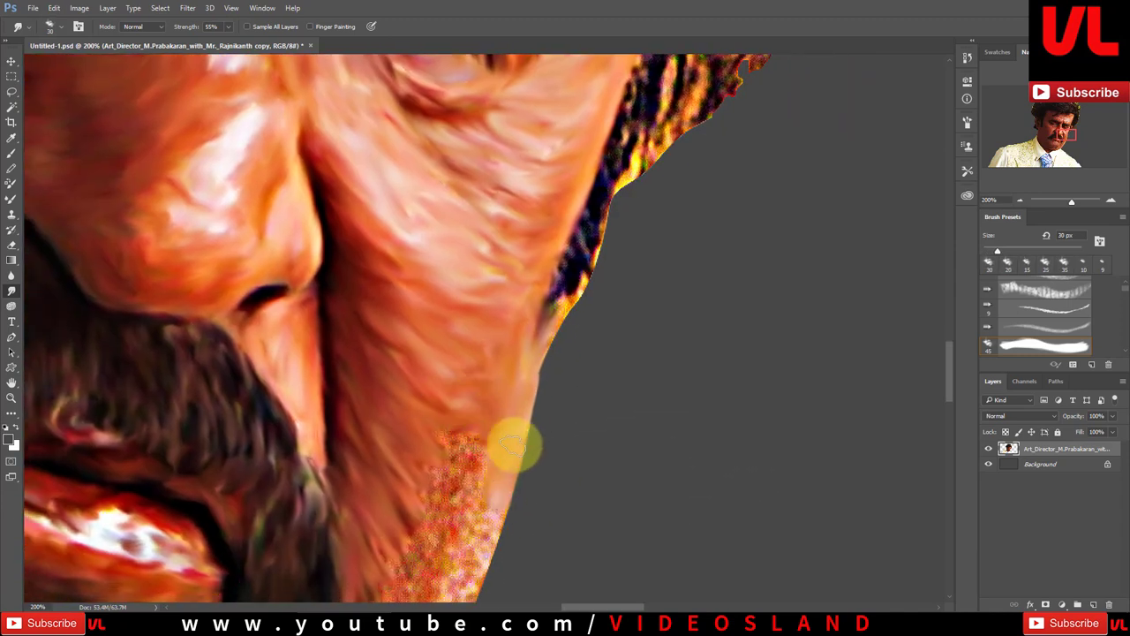
scroll(517, 446, down, 3)
key(bracketleft)
scroll(450, 398, down, 4)
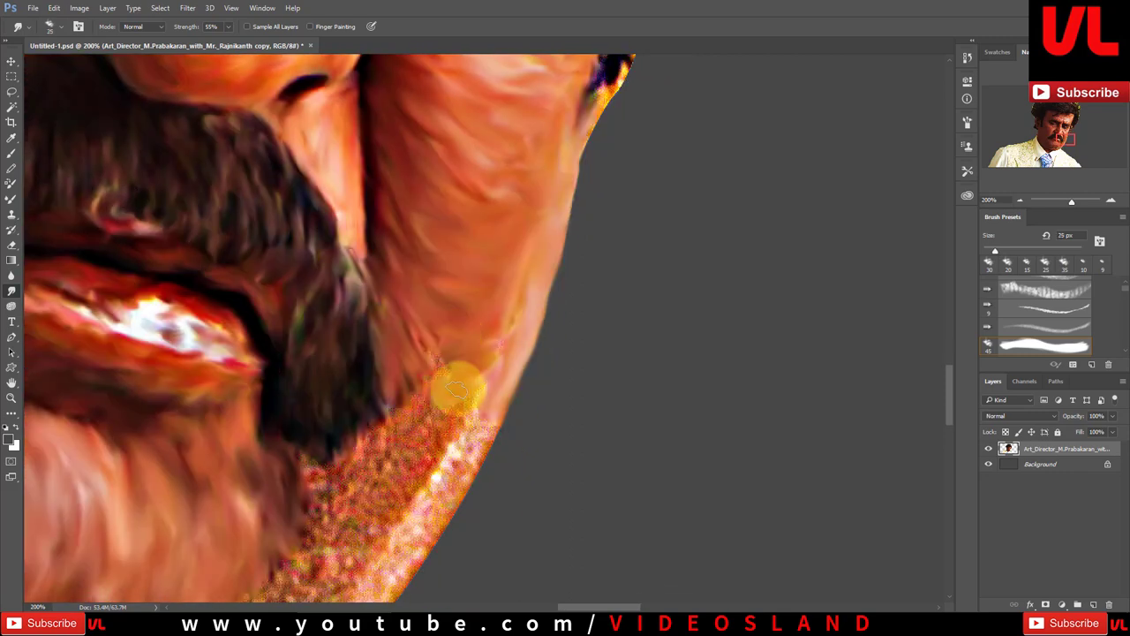
scroll(433, 380, down, 3)
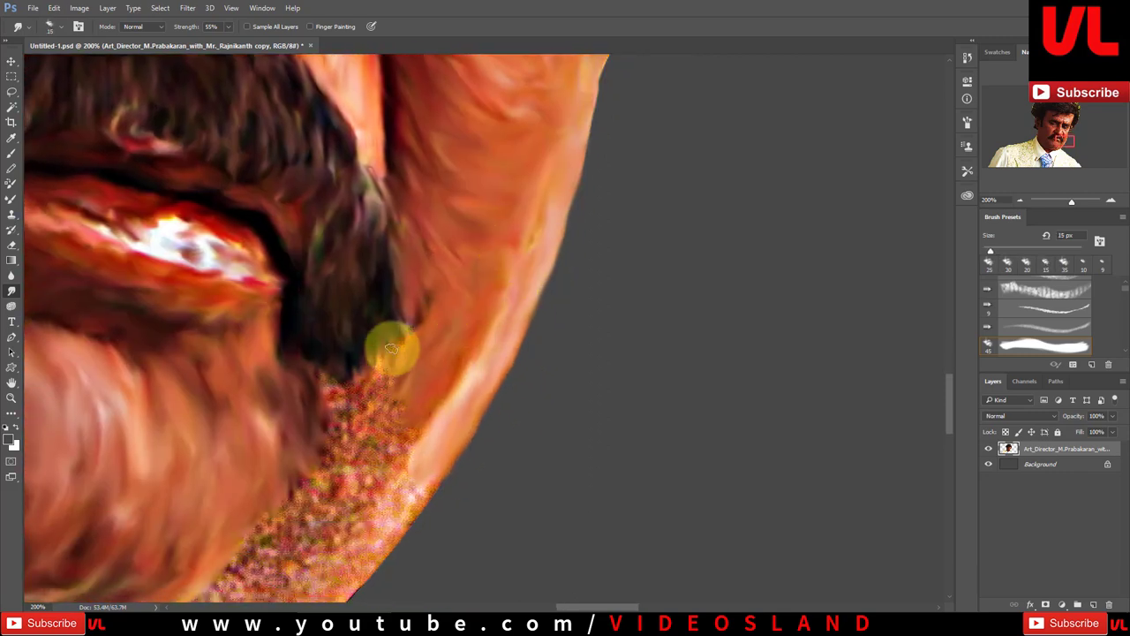
key(bracketleft)
mouse_move(332, 422)
mouse_down()
mouse_move(353, 391)
mouse_move(423, 373)
mouse_up()
scroll(423, 374, down, 3)
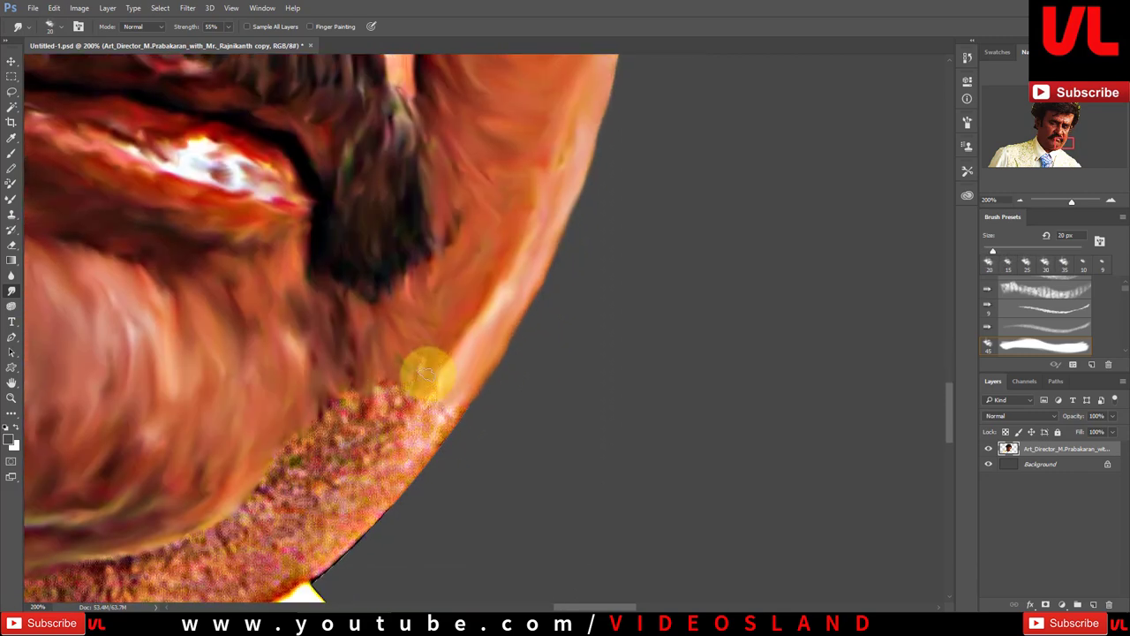
key(bracketright)
drag(377, 447, 491, 259)
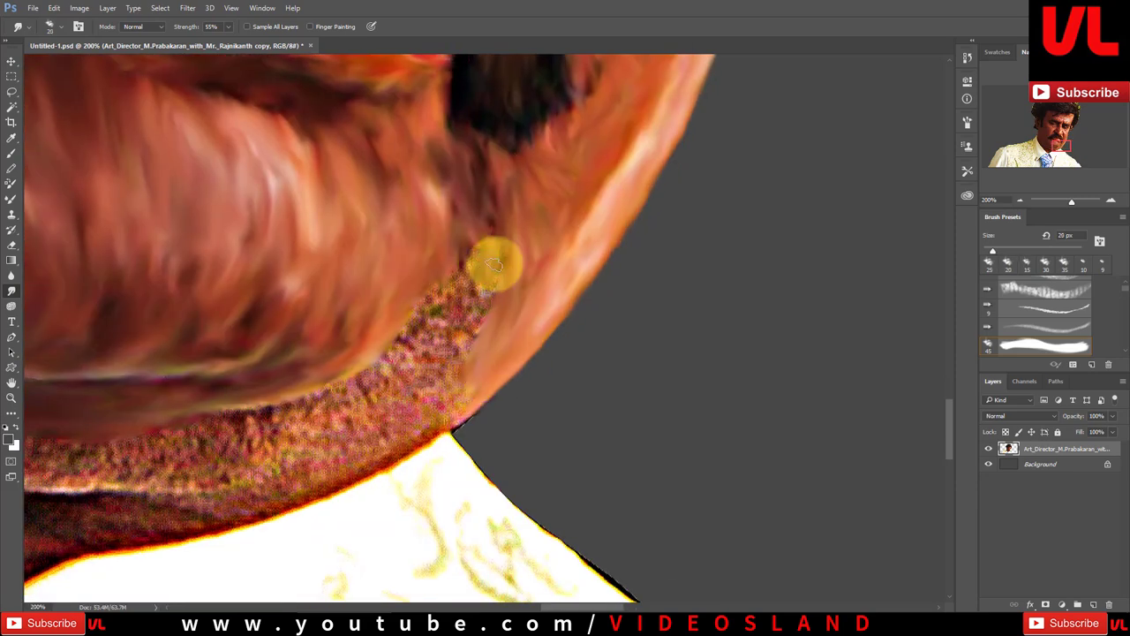
scroll(415, 346, down, 2)
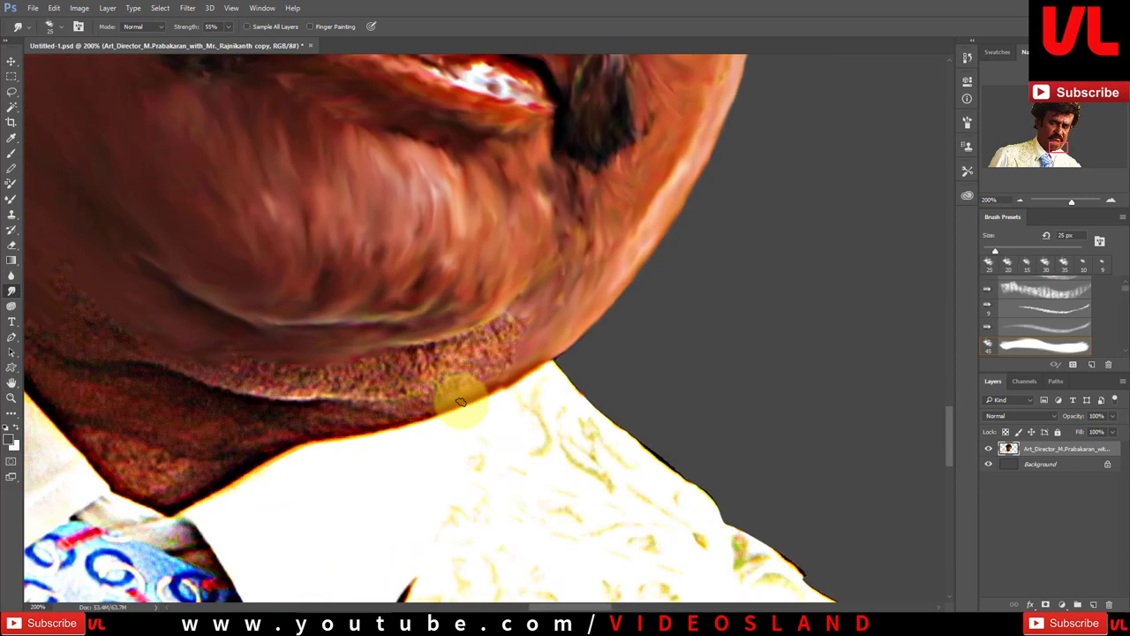
key(bracketright)
- Pan from the chin up to the forehead and head outline, enlarging the brush to 45 px
drag(361, 402, 538, 403)
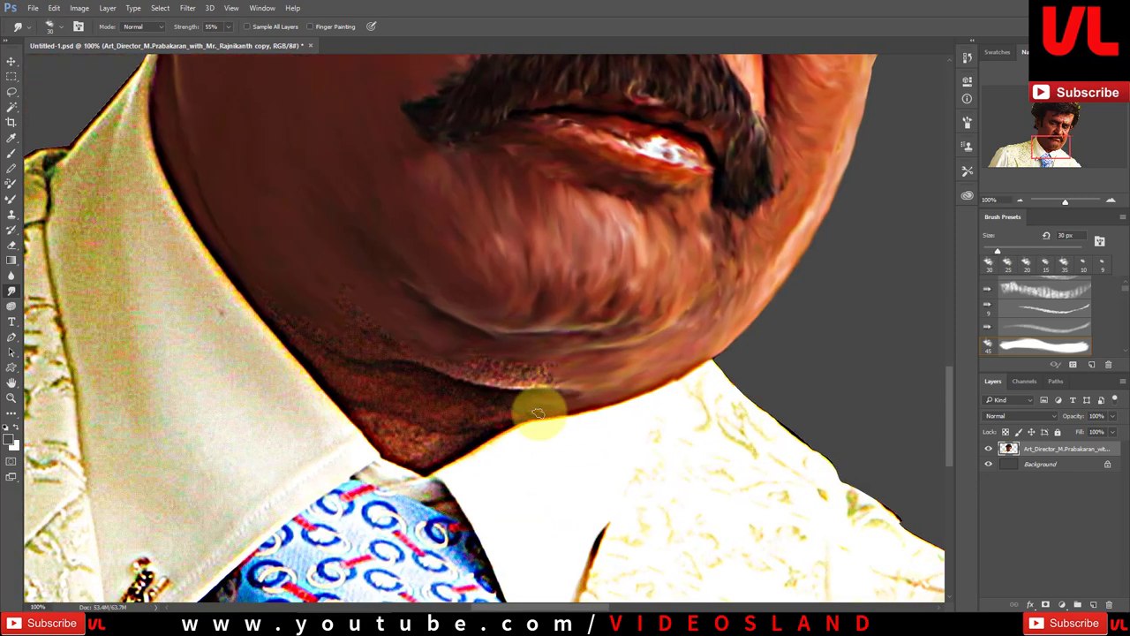
key(bracketright)
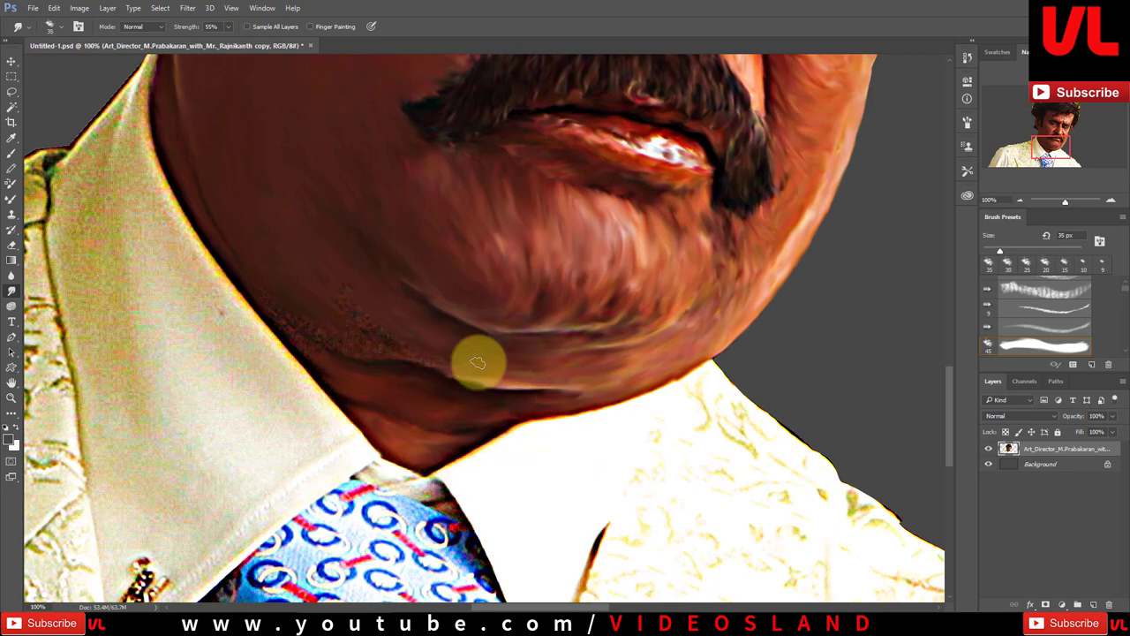
drag(477, 362, 582, 423)
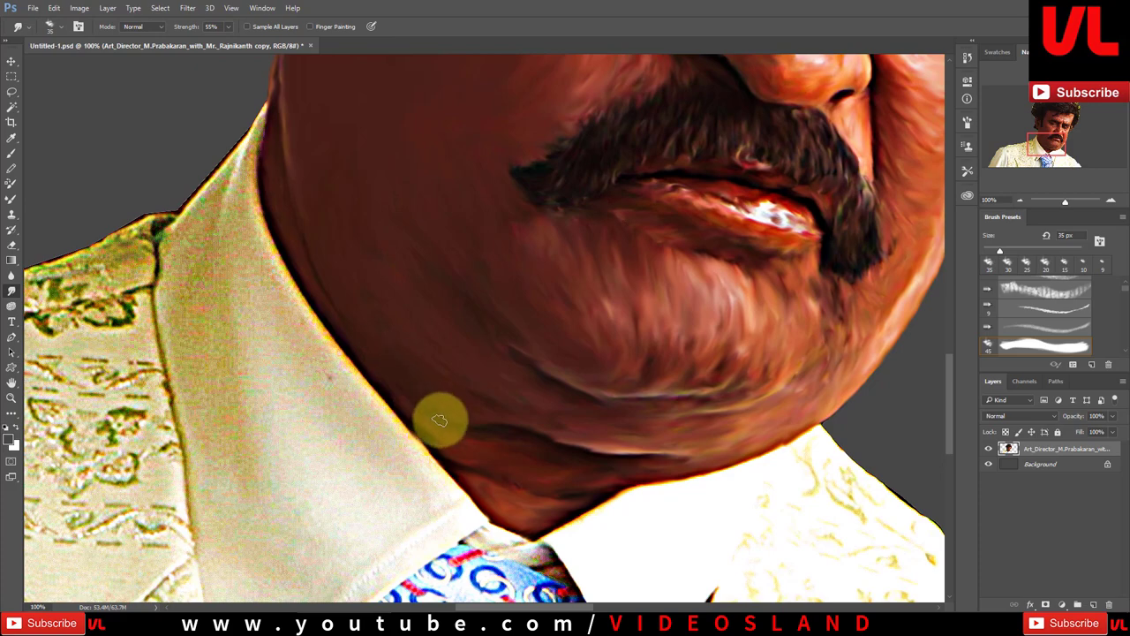
scroll(439, 420, up, 5)
scroll(298, 520, up, 5)
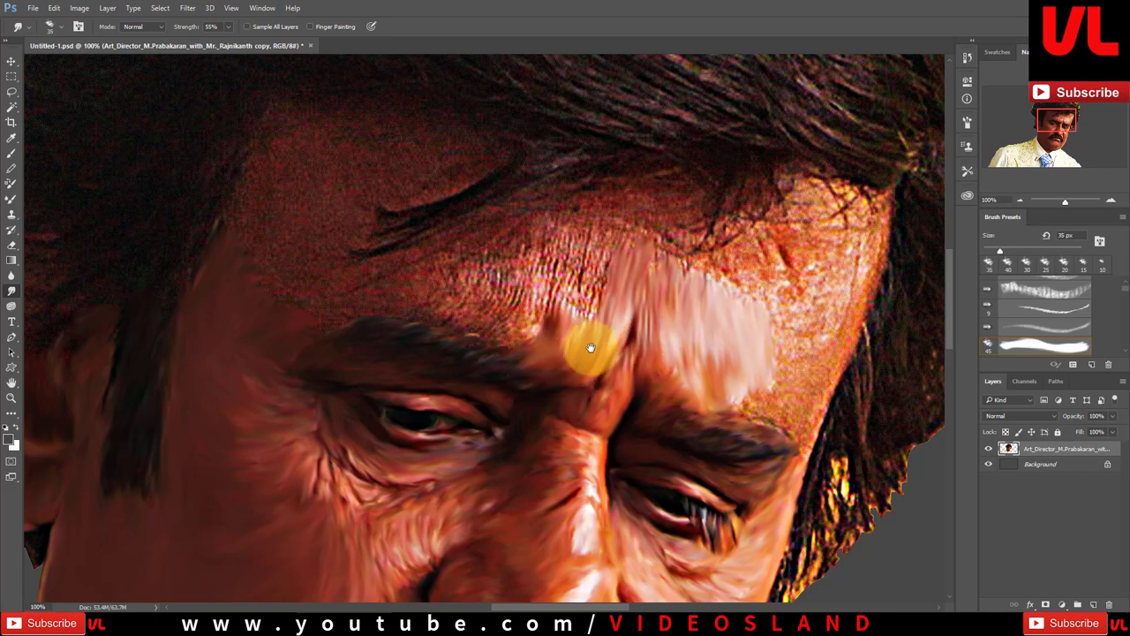
drag(591, 347, 696, 378)
key(bracketright)
drag(630, 353, 701, 397)
key(bracketright)
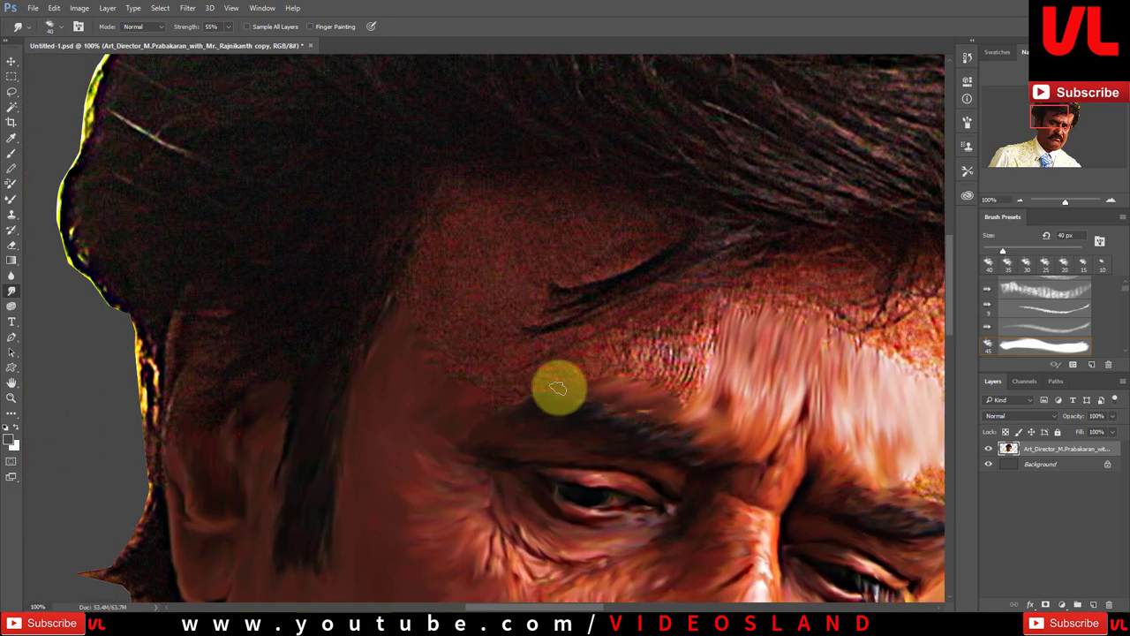
drag(486, 363, 586, 433)
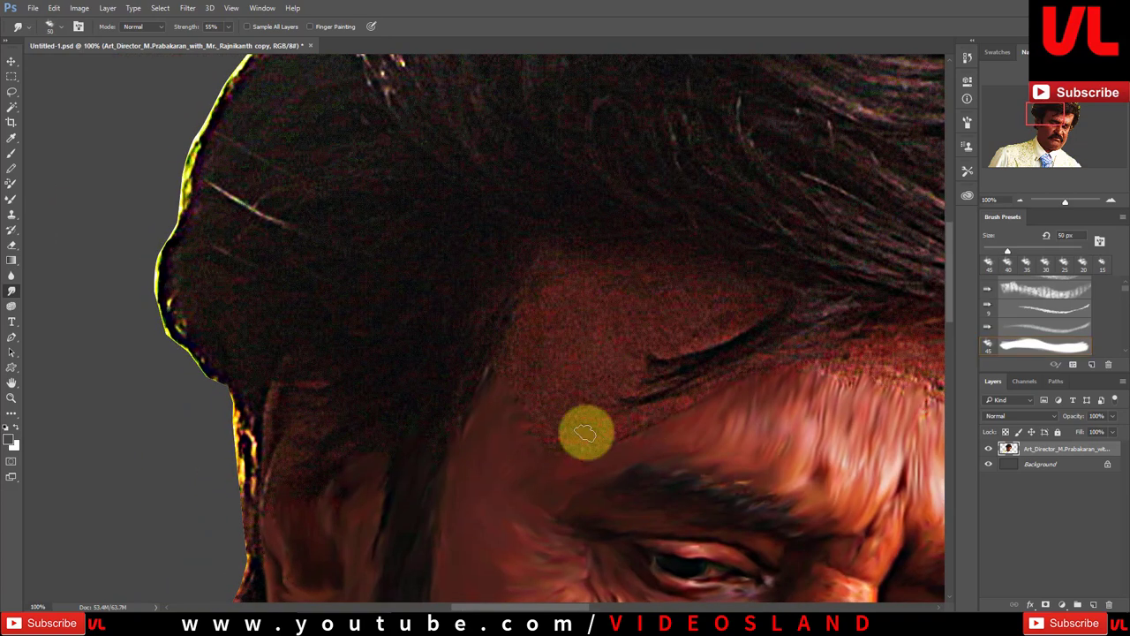
- Blend the hairline skin into the hair and smooth the grainy forehead with a 40 px brush
mouse_move(786, 318)
mouse_down()
mouse_move(750, 373)
mouse_move(701, 340)
mouse_up()
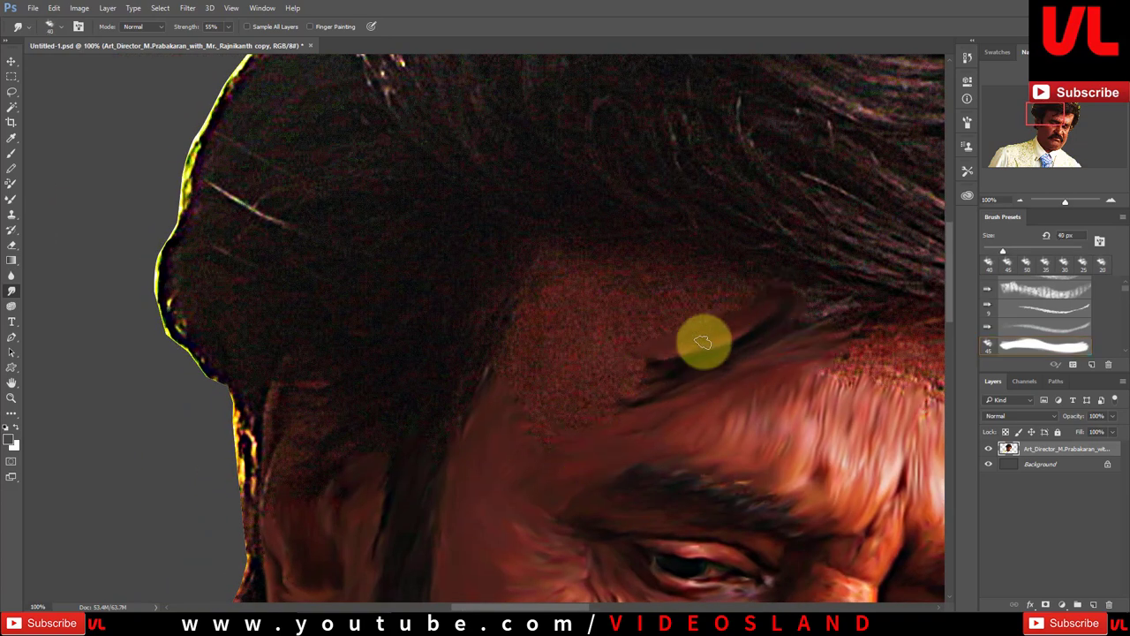
key(bracketleft)
drag(580, 291, 595, 376)
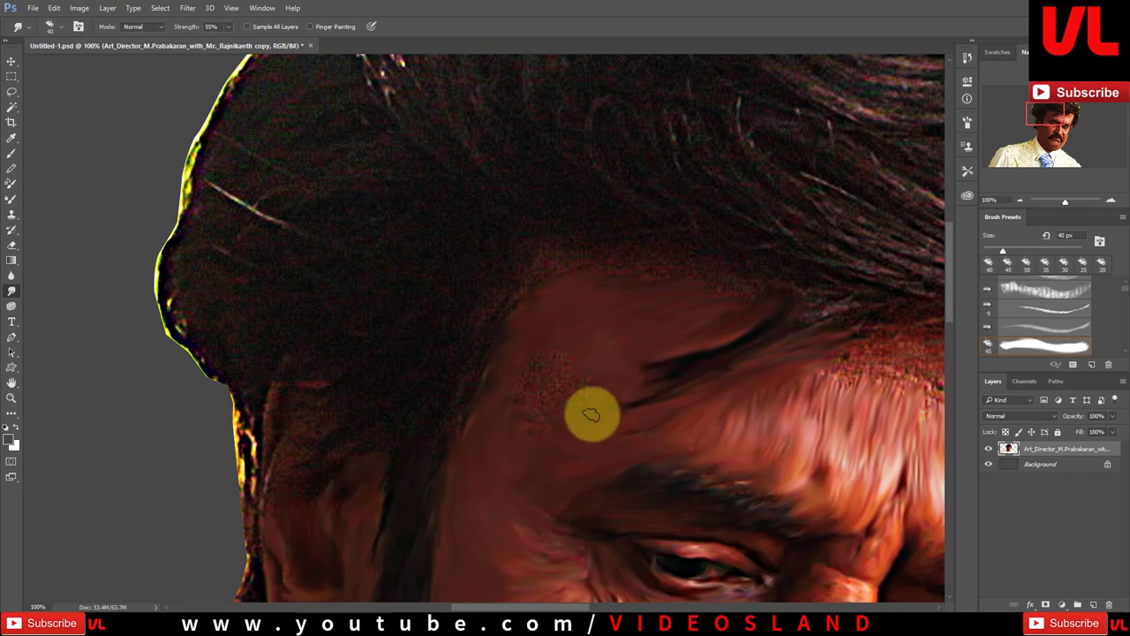
scroll(618, 377, right, 5)
mouse_move(662, 348)
mouse_down()
mouse_move(707, 335)
mouse_move(729, 354)
mouse_move(824, 297)
mouse_move(741, 347)
mouse_up()
scroll(716, 393, down, 3)
scroll(715, 393, right, 3)
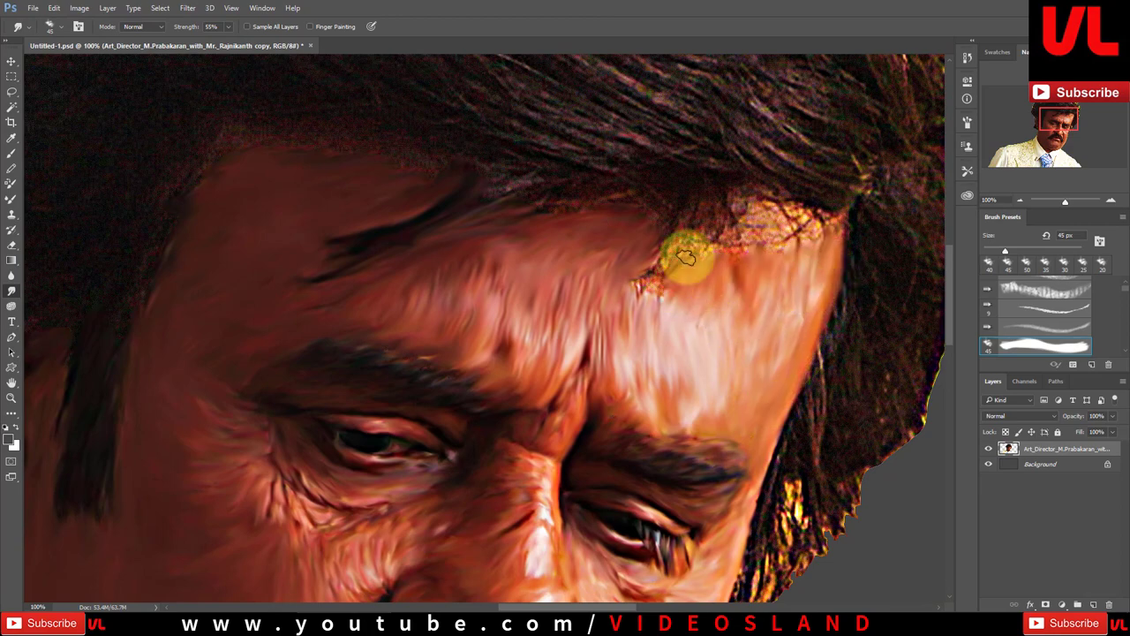
- Smooth the remaining forehead skin, finishing with the brush at 25 px
drag(685, 256, 676, 366)
key(bracketleft)
scroll(697, 353, up, 3)
mouse_move(773, 364)
mouse_down()
mouse_move(610, 404)
mouse_move(703, 471)
mouse_up()
key(bracketleft)
key(bracketleft)
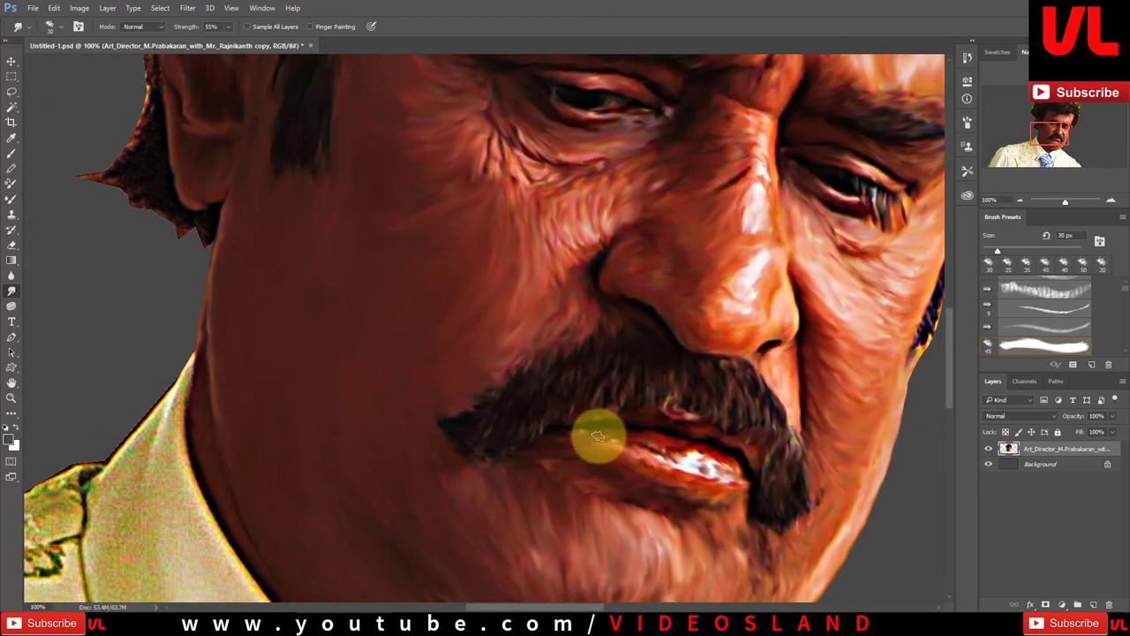
scroll(706, 454, down, 1)
scroll(706, 441, up, 5)
scroll(706, 442, up, 5)
- Set the smudge brush to 60 px and smear hair strands toward the forehead and ear edge
key(bracketright)
key(bracketright)
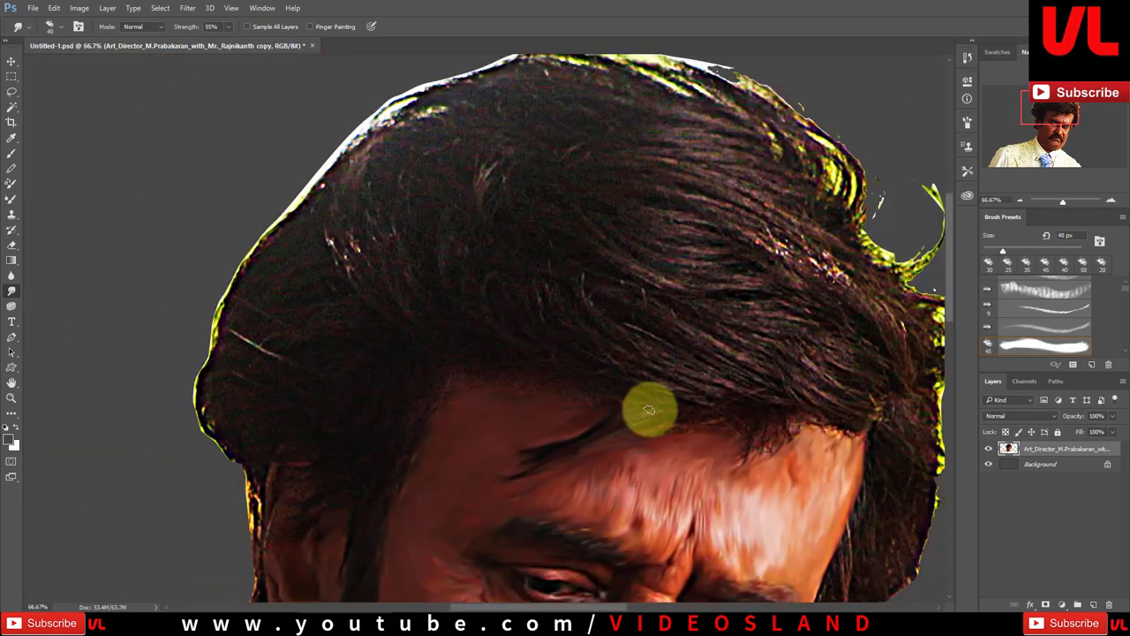
key(bracketright)
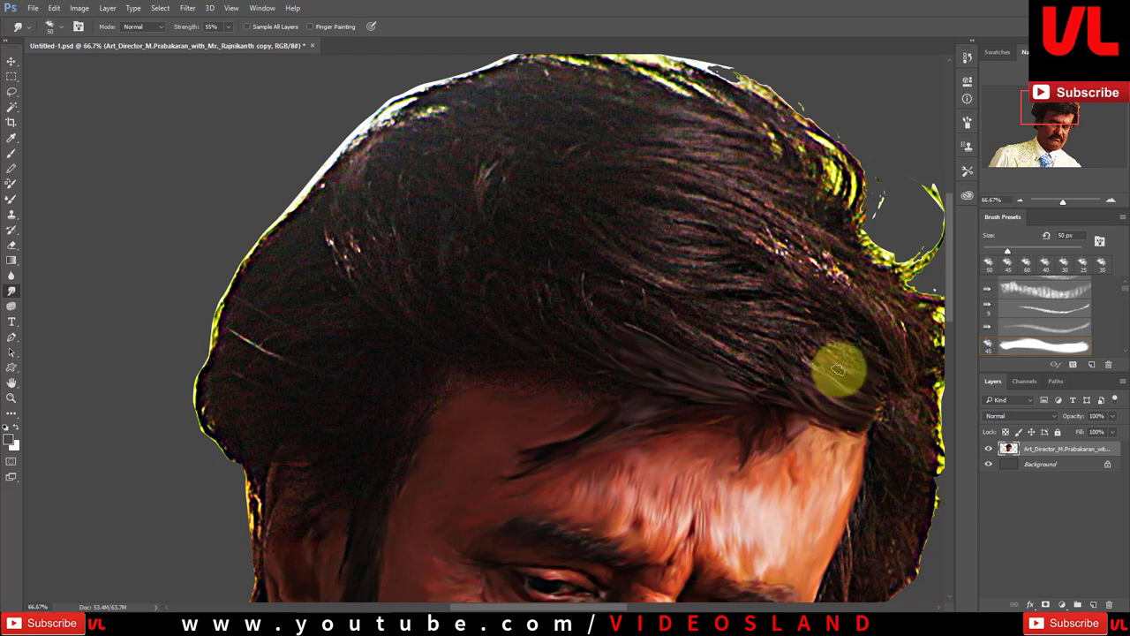
key(bracketright)
key(bracketright)
scroll(819, 327, up, 3)
scroll(819, 327, left, 3)
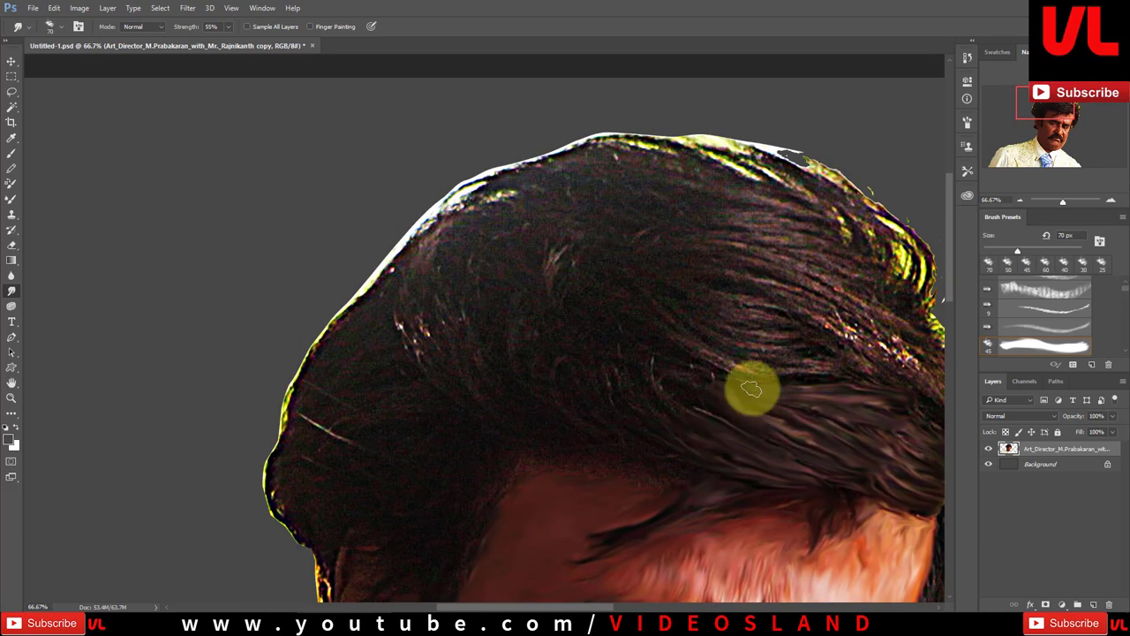
key(bracketleft)
drag(750, 389, 676, 449)
drag(533, 369, 645, 485)
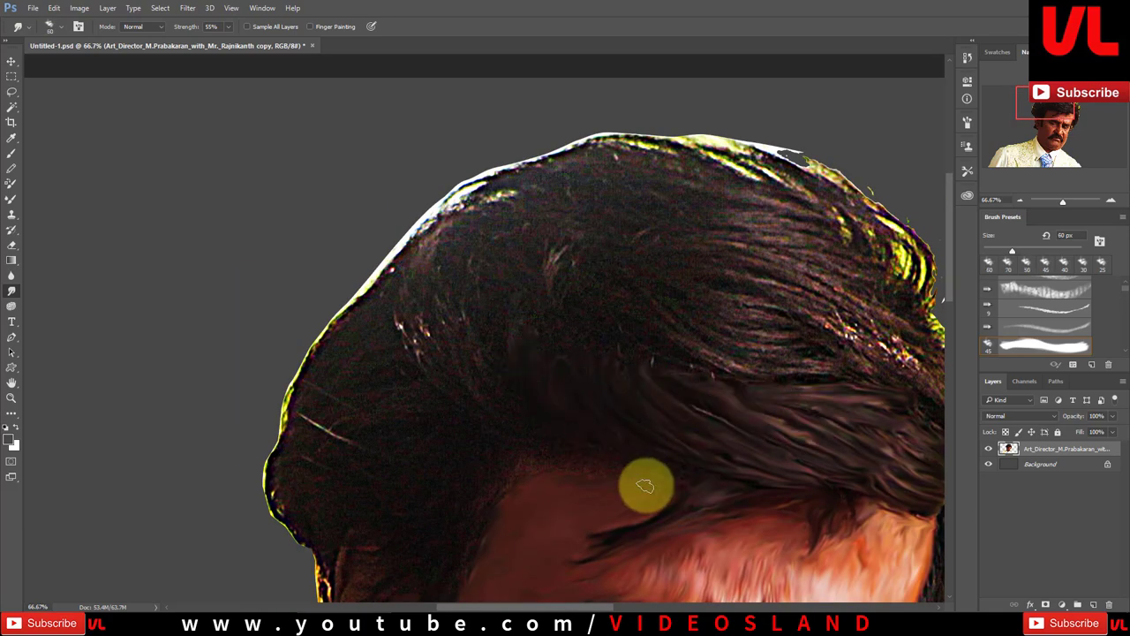
scroll(633, 447, left, 3)
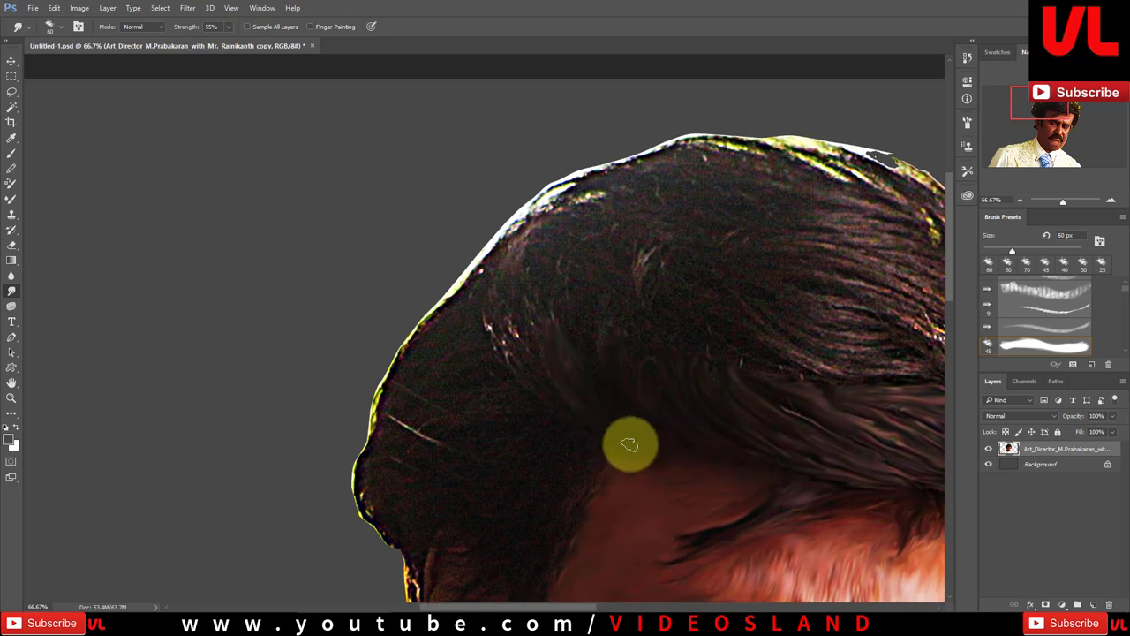
scroll(588, 418, down, 3)
scroll(588, 418, left, 2)
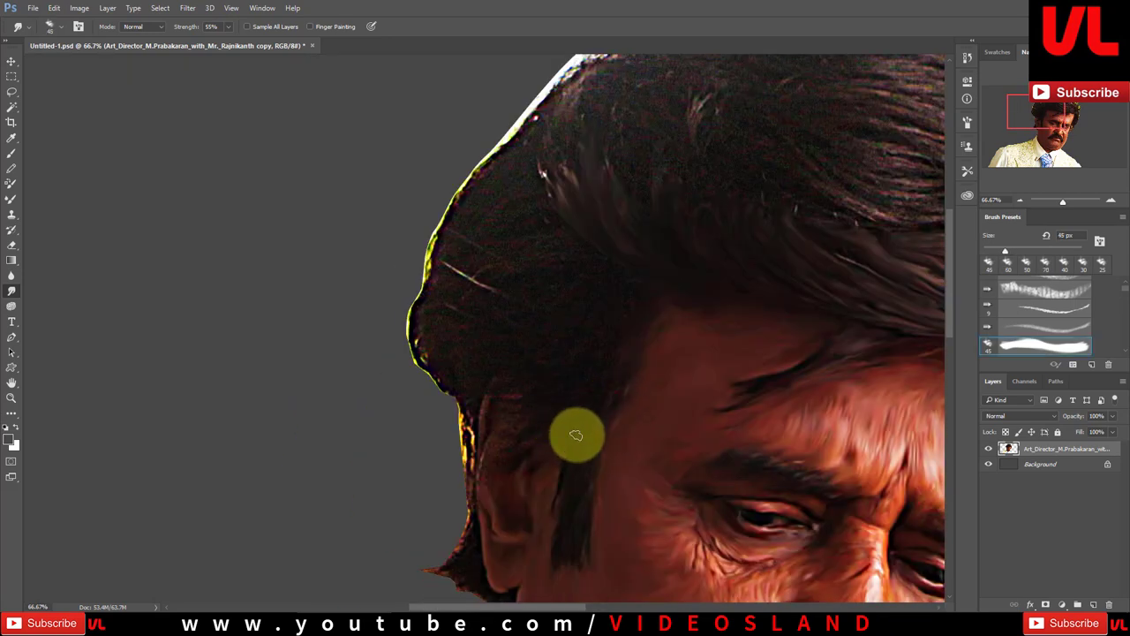
mouse_move(486, 391)
mouse_down()
mouse_move(461, 434)
mouse_move(462, 533)
mouse_up()
- With a larger brush, smudge the hair edge above the ear upward
key(bracketright)
key(bracketright)
scroll(463, 534, down, 3)
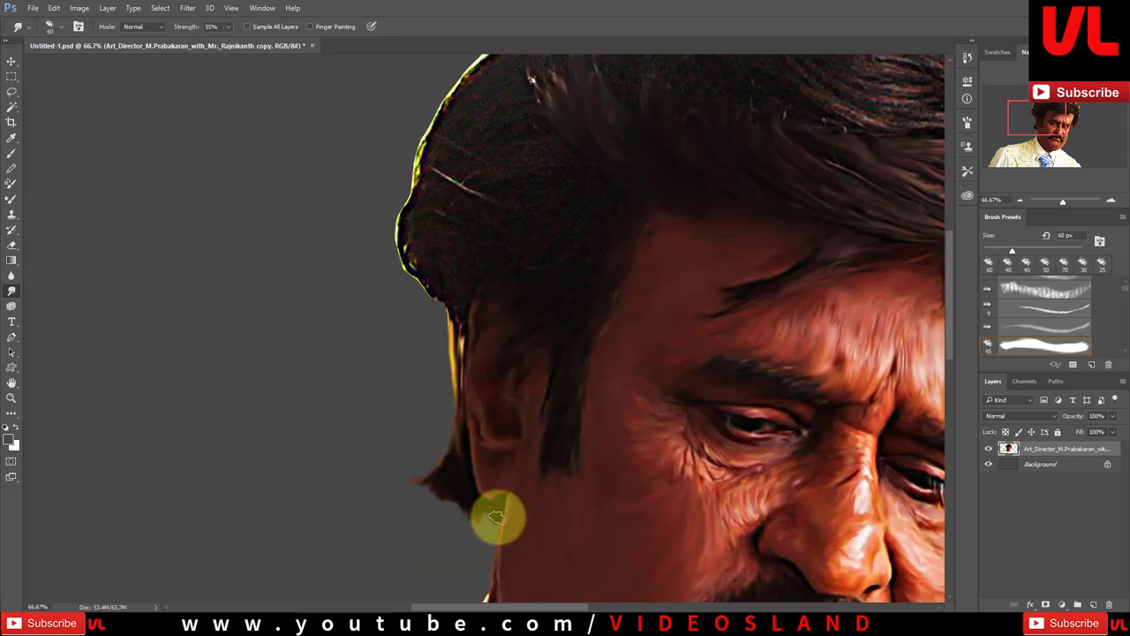
key(bracketright)
scroll(456, 302, up, 5)
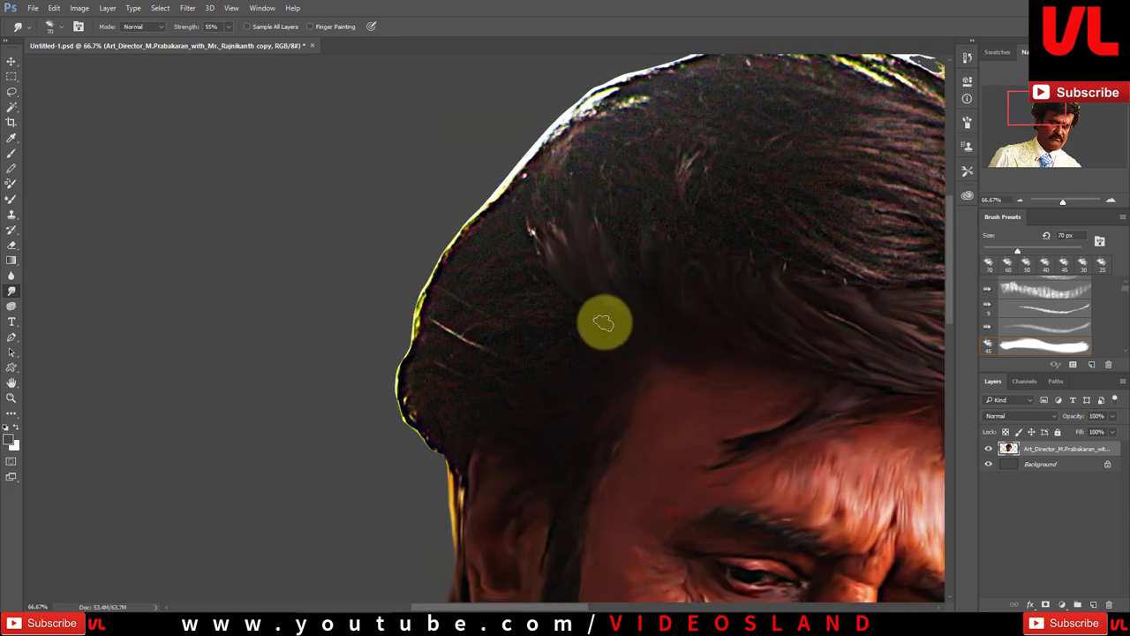
drag(429, 458, 434, 347)
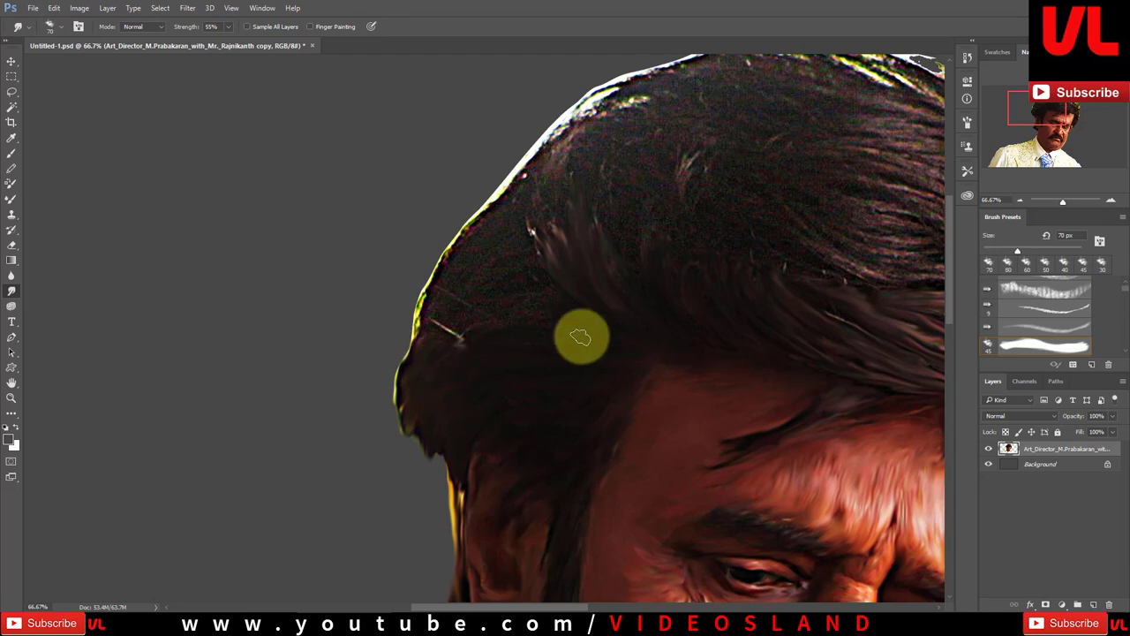
- Smudge the right-side hair strands outward and smooth the strands beside the eye
scroll(521, 331, up, 4)
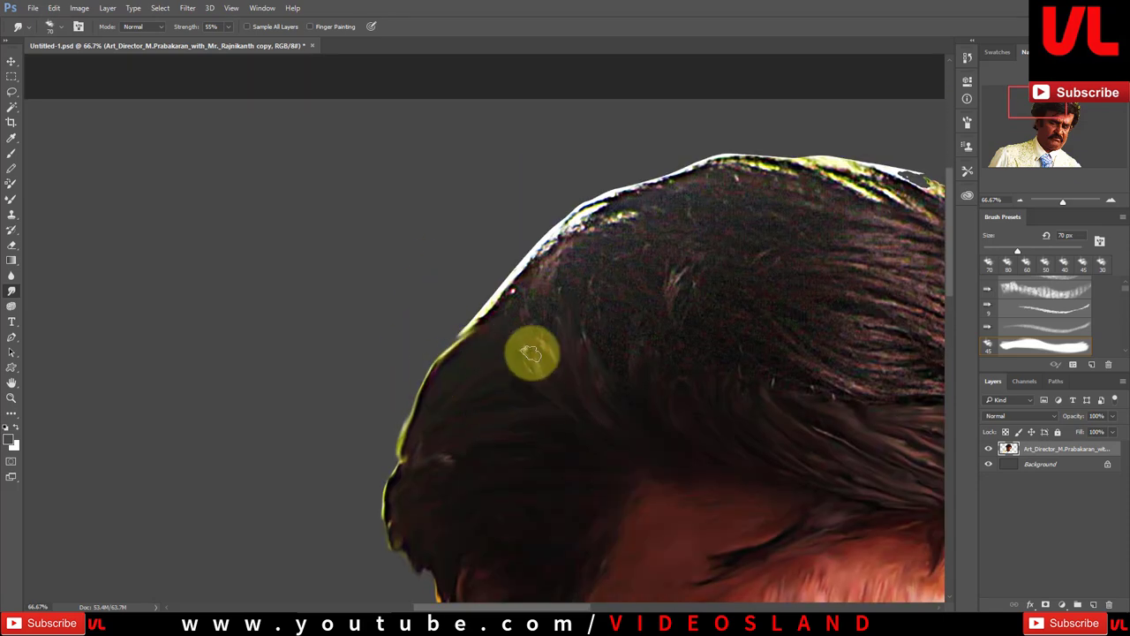
key(bracketright)
scroll(513, 284, up, 1)
scroll(513, 283, right, 3)
scroll(513, 284, down, 3)
scroll(513, 283, right, 4)
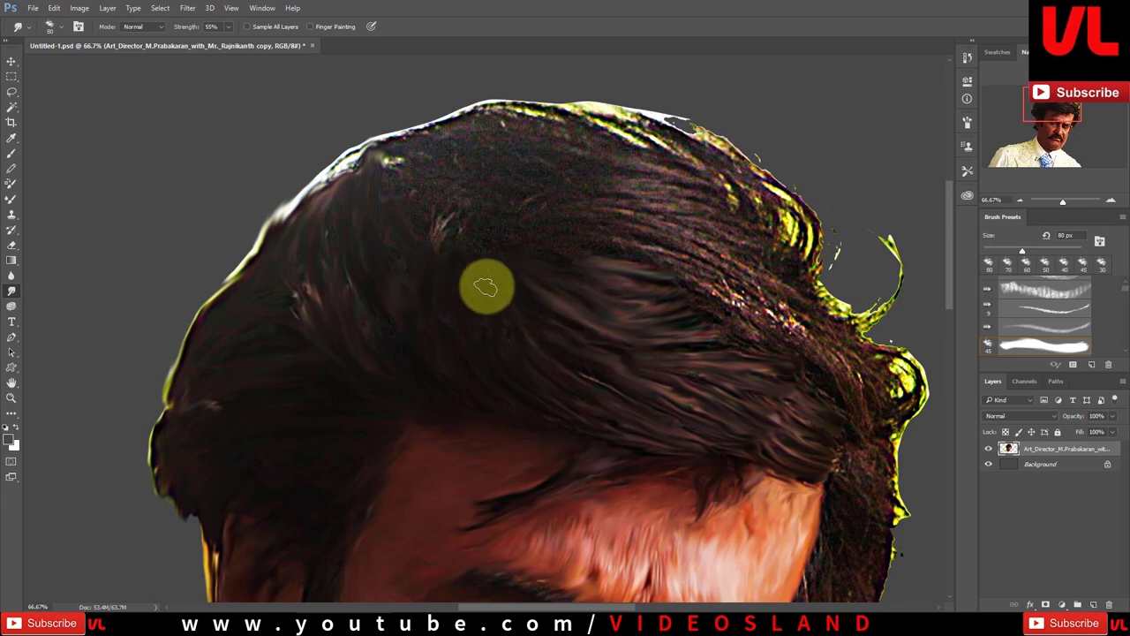
drag(733, 313, 821, 333)
key(bracketleft)
key(bracketleft)
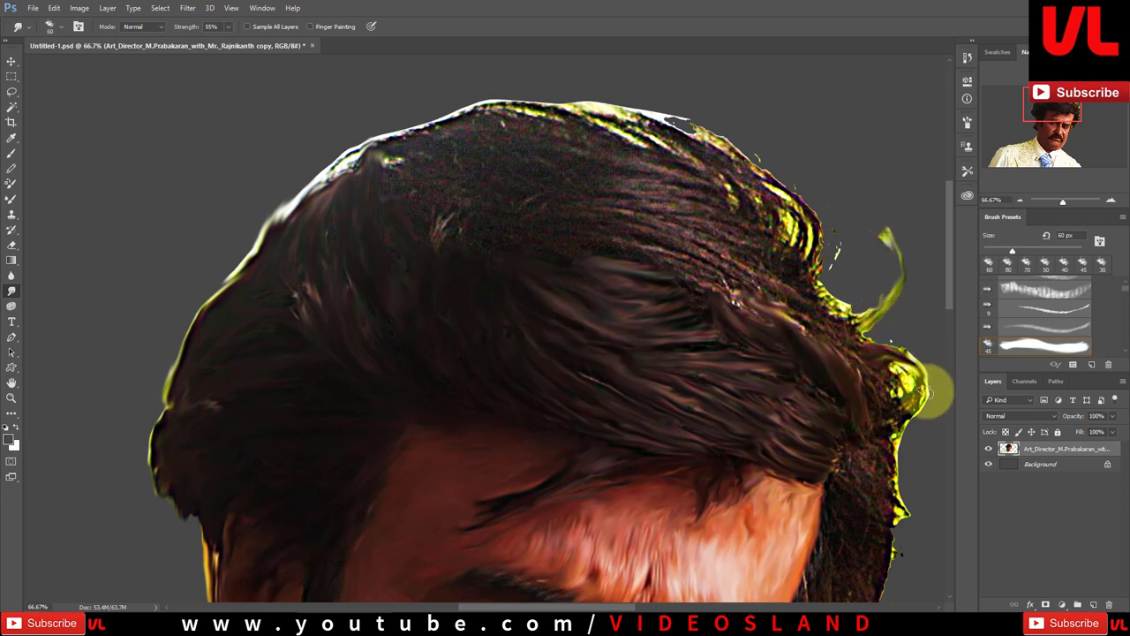
scroll(844, 326, down, 4)
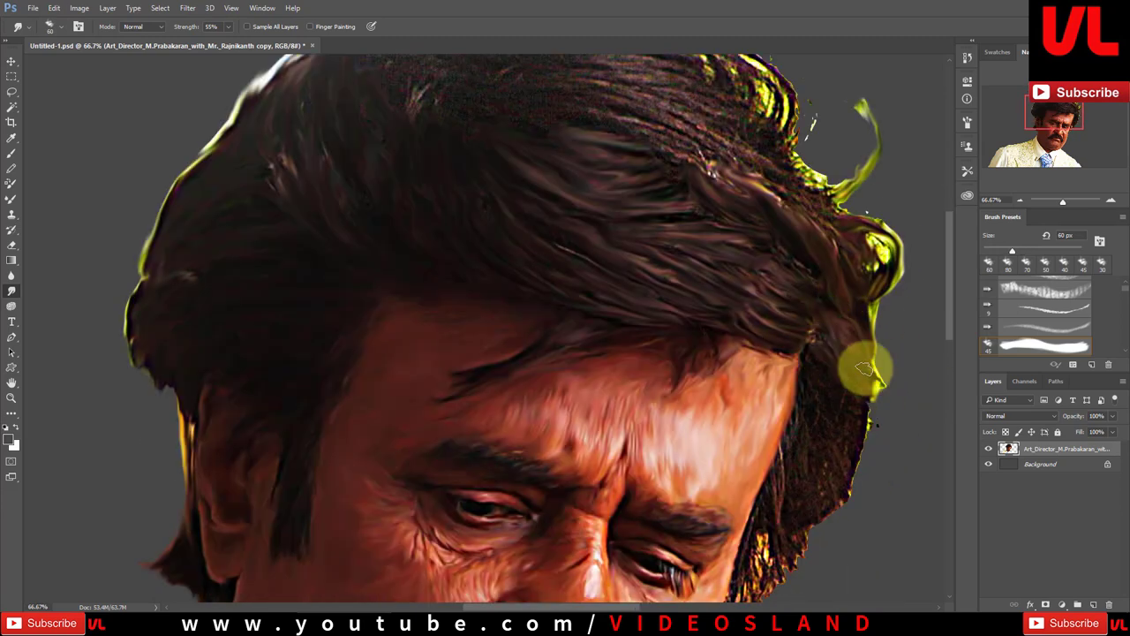
scroll(808, 370, down, 3)
drag(802, 430, 730, 479)
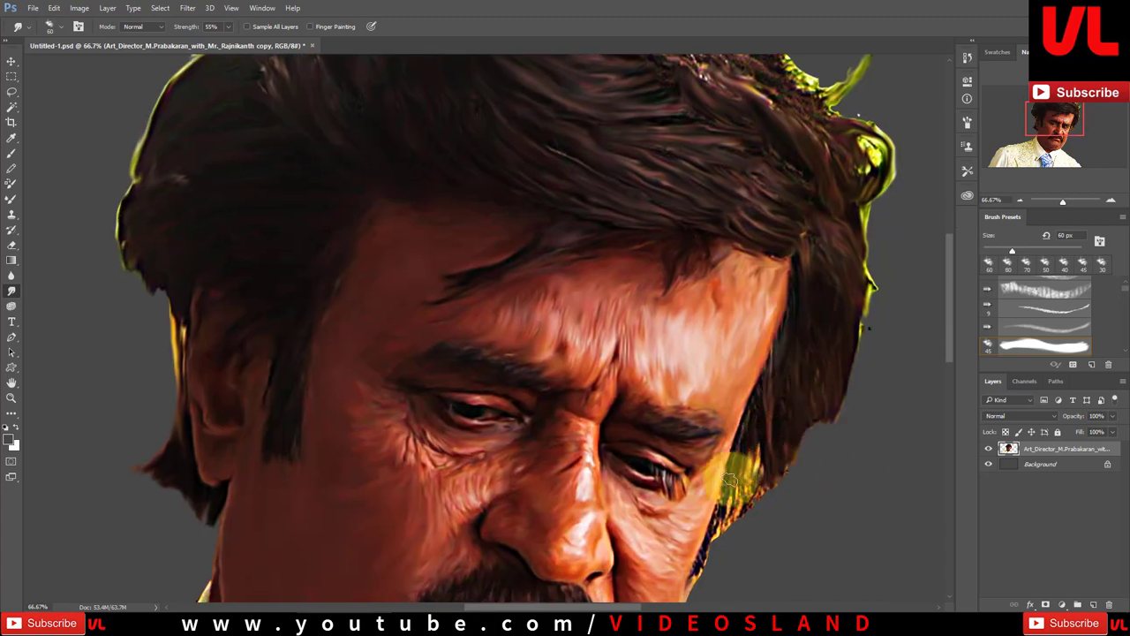
scroll(724, 485, down, 2)
scroll(732, 467, up, 8)
scroll(759, 371, down, 3)
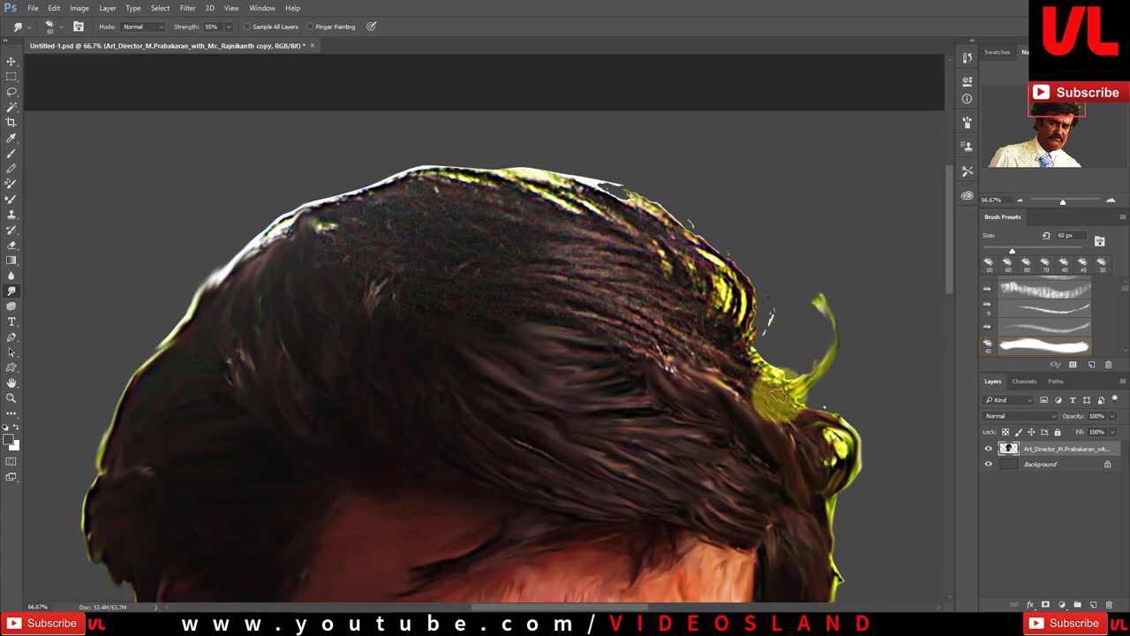
drag(821, 362, 751, 331)
- Smooth the grainy patch on the crown with a bigger brush, then zoom out
scroll(631, 361, up, 4)
scroll(630, 361, left, 3)
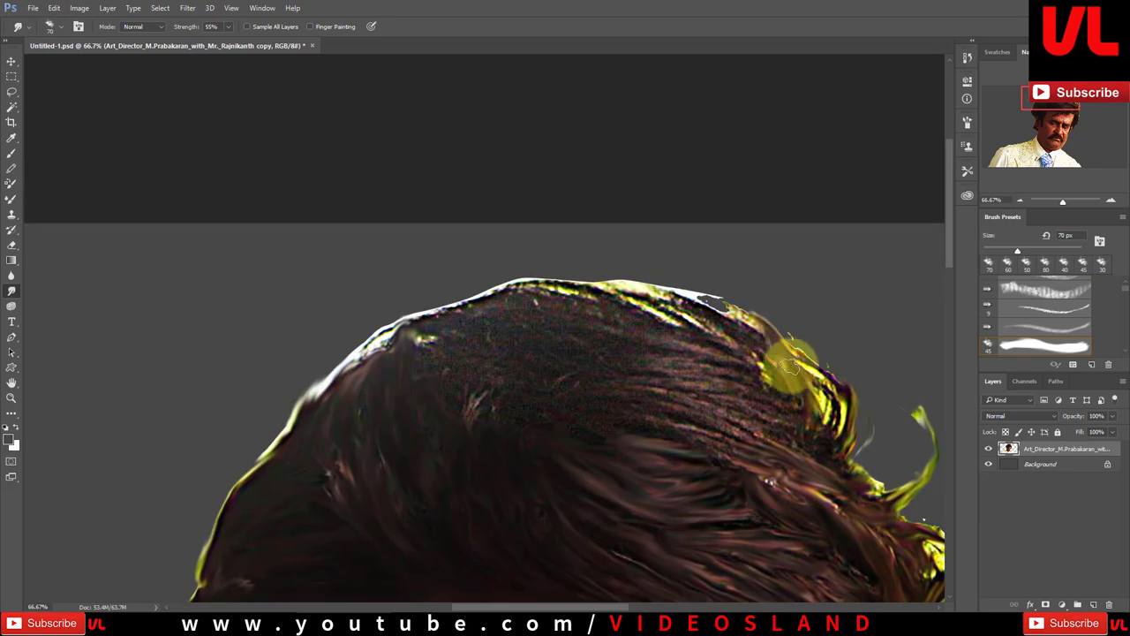
key(bracketright)
scroll(846, 449, up, 1)
scroll(846, 449, left, 3)
key(bracketright)
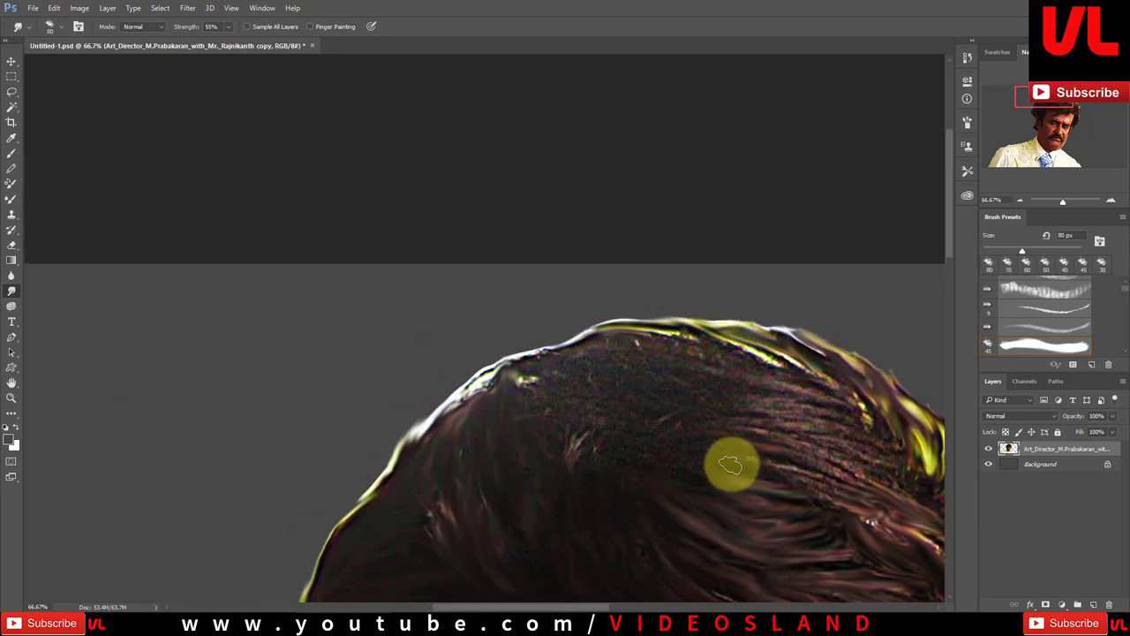
scroll(589, 389, down, 1)
scroll(589, 388, right, 1)
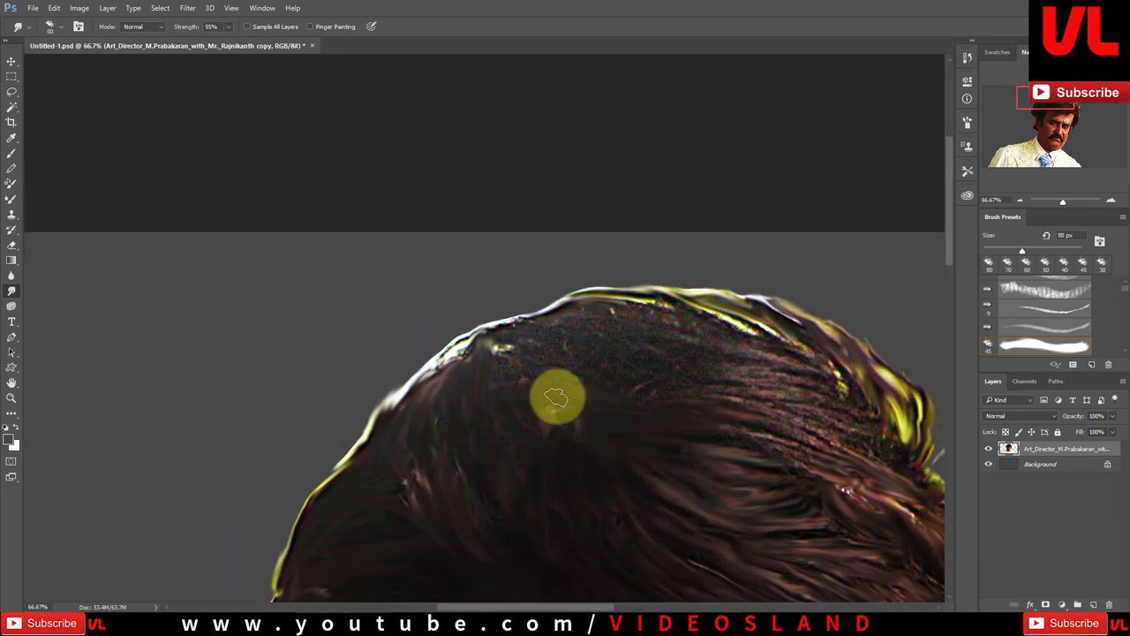
scroll(556, 397, down, 2)
scroll(557, 398, right, 2)
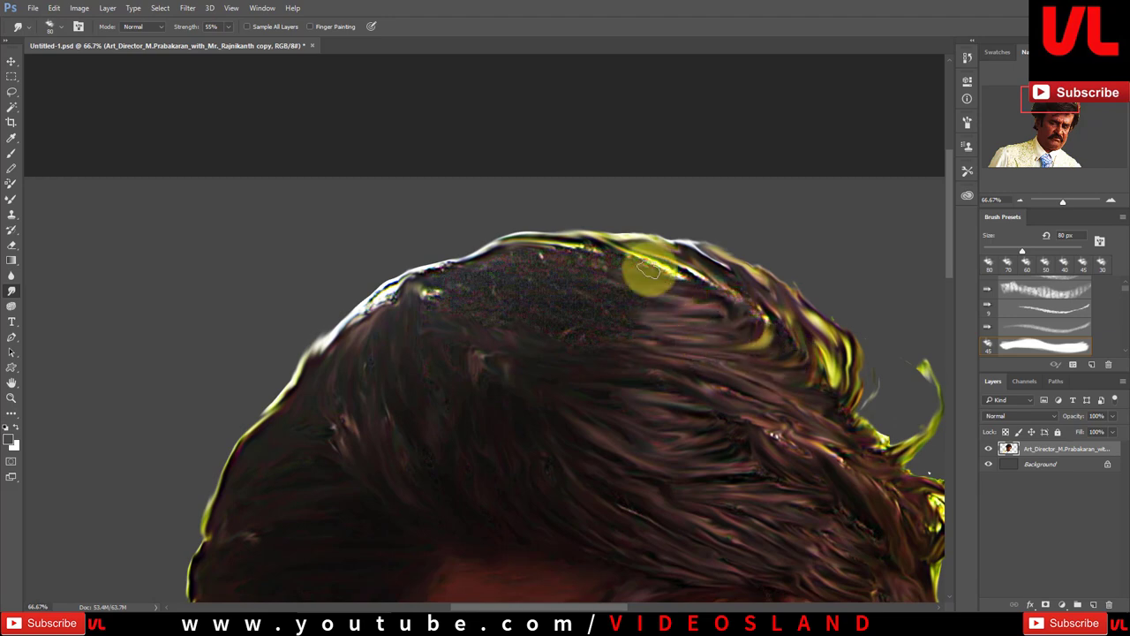
mouse_move(584, 319)
mouse_down()
mouse_move(479, 308)
mouse_move(555, 240)
mouse_up()
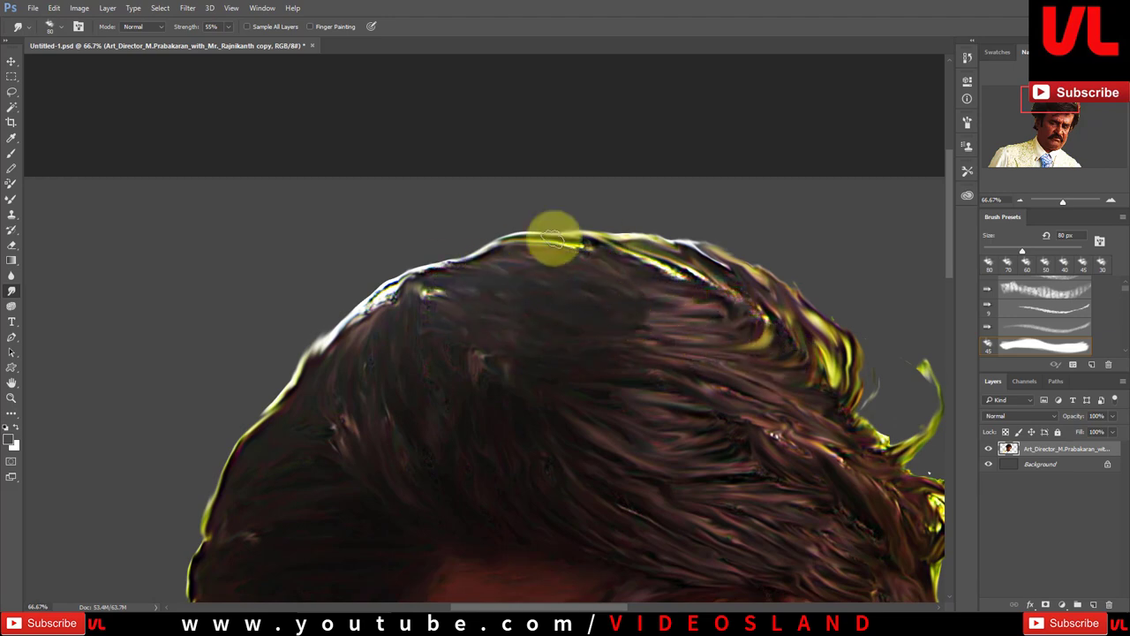
key(ctrl+minus)
key(ctrl+minus)
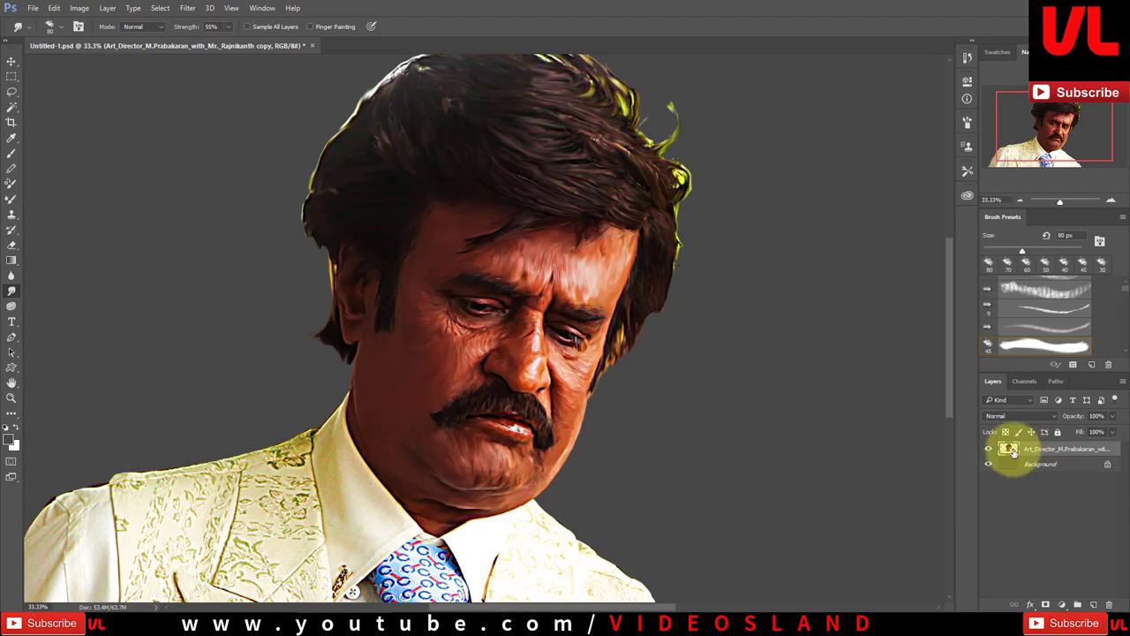
- Load the portrait as a selection on a new layer with a soft round brush at 75% opacity, 67% flow
click(1093, 604)
key(i)
click(16, 447)
key(Return)
click(12, 152)
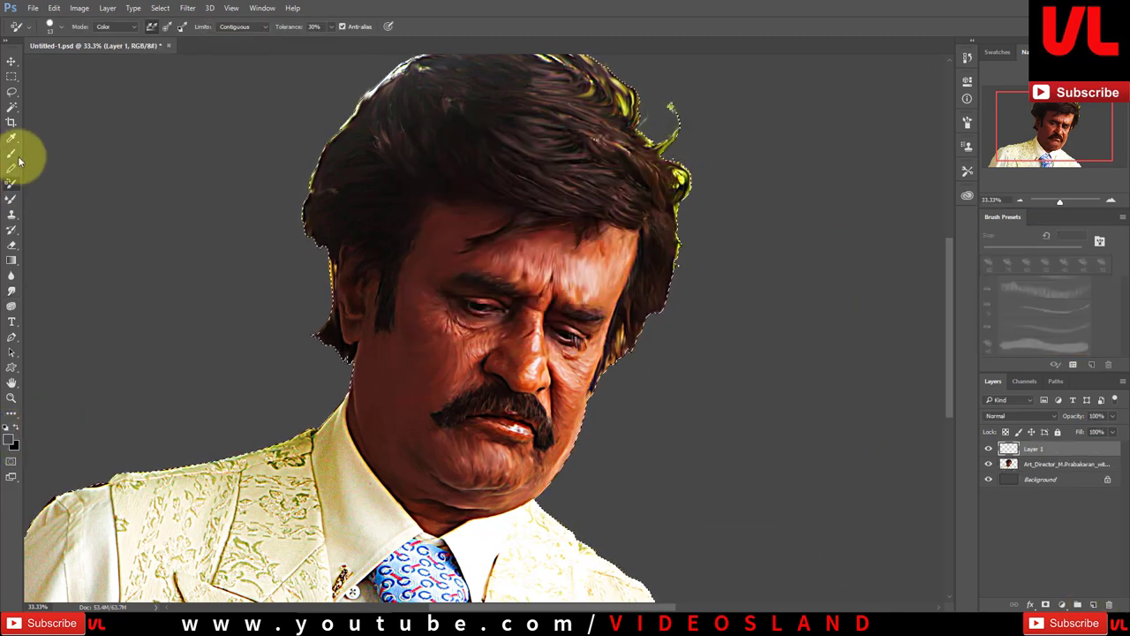
right_click(328, 173)
double_click(424, 309)
key(7)
key(5)
key(shift+6)
key(shift+7)
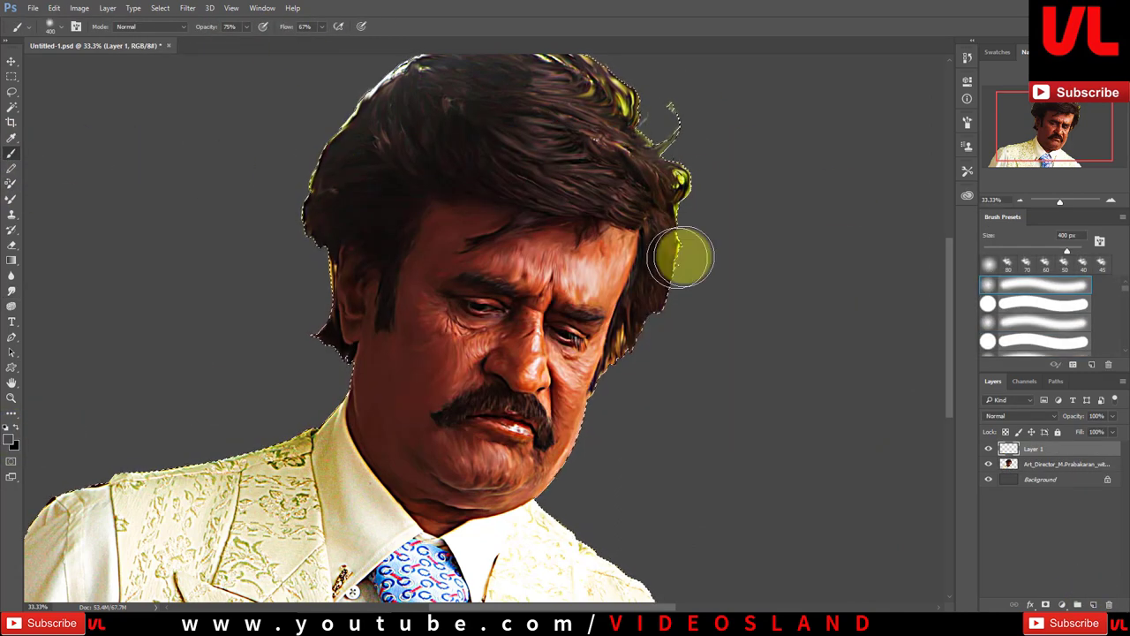
- Deselect, drop the brush to 49% opacity and 30% flow, and merge the paint layer down
scroll(654, 249, up, 3)
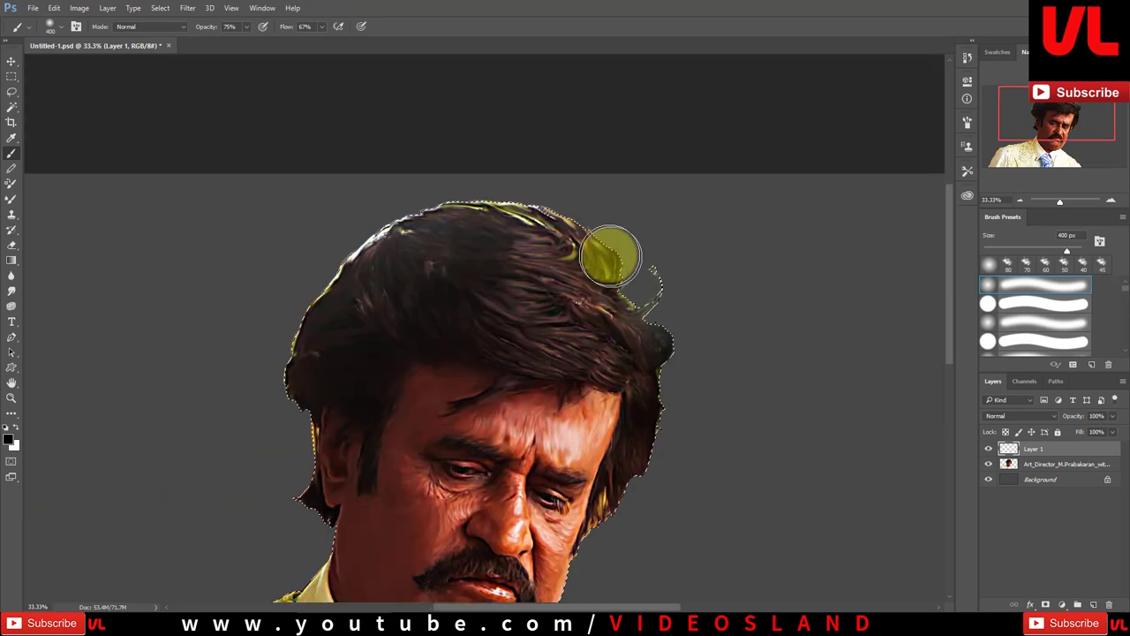
key(ctrl+d)
key(4)
key(9)
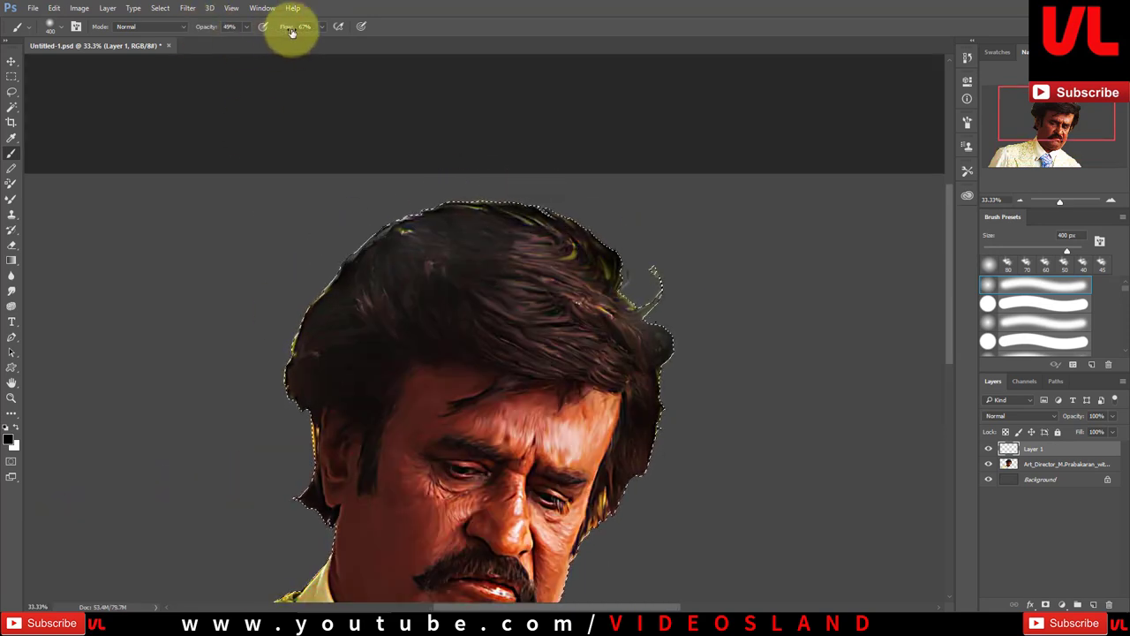
key(shift+3)
key(shift+0)
key(ctrl+e)
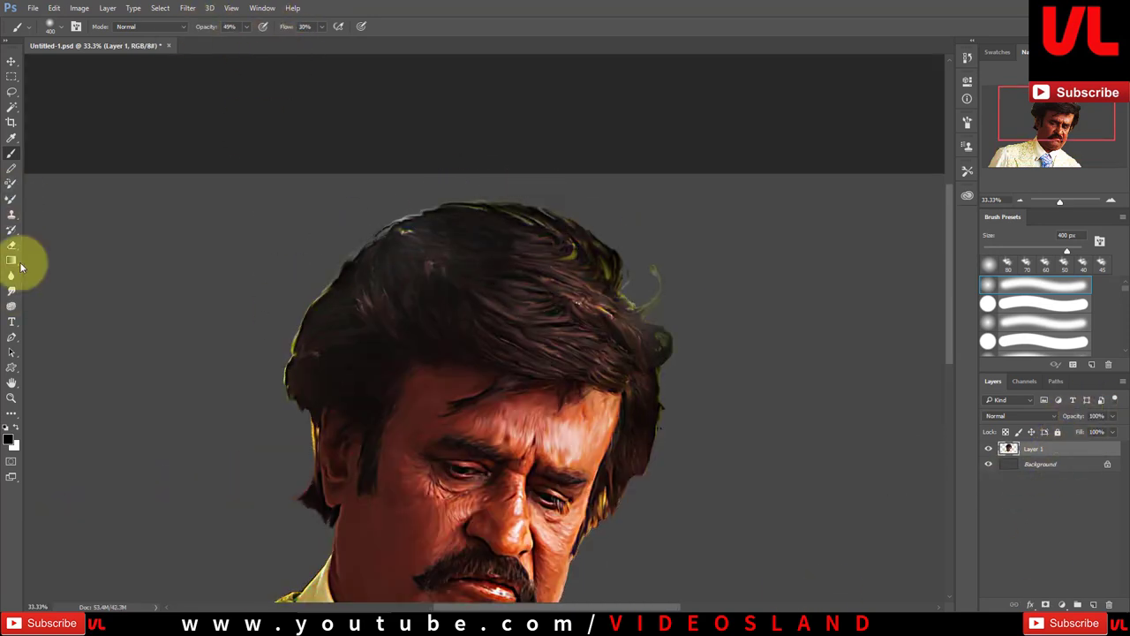
click(10, 290)
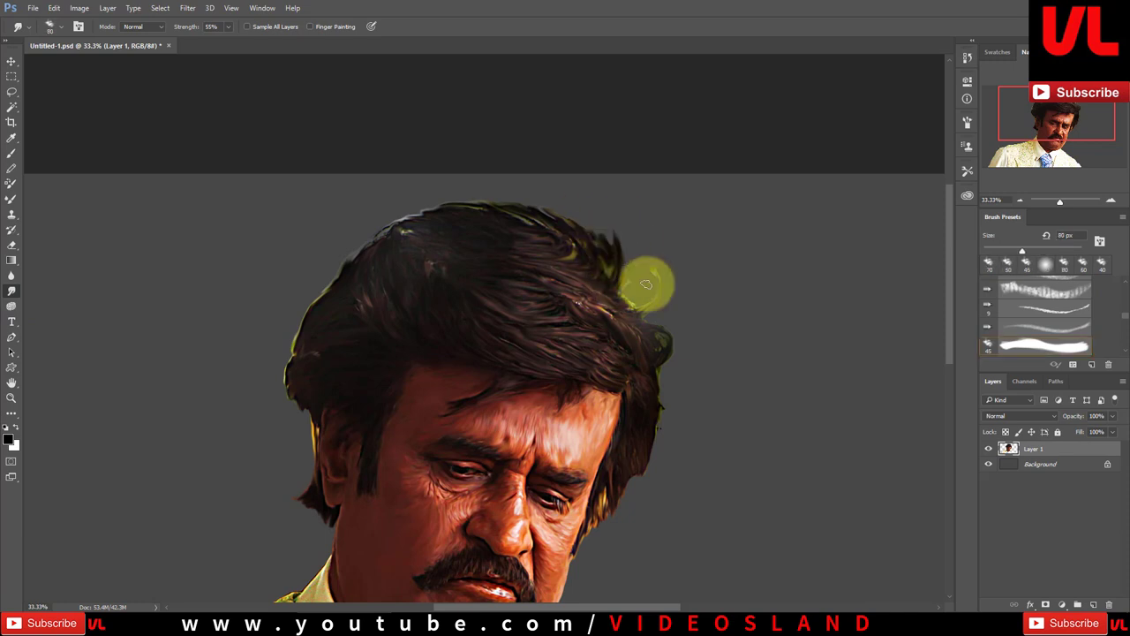
- Smudge the hair outline outward along the top, upper-left, left and right edges
mouse_move(646, 285)
mouse_down()
mouse_move(530, 189)
mouse_move(455, 185)
mouse_up()
drag(437, 215, 366, 249)
key([)
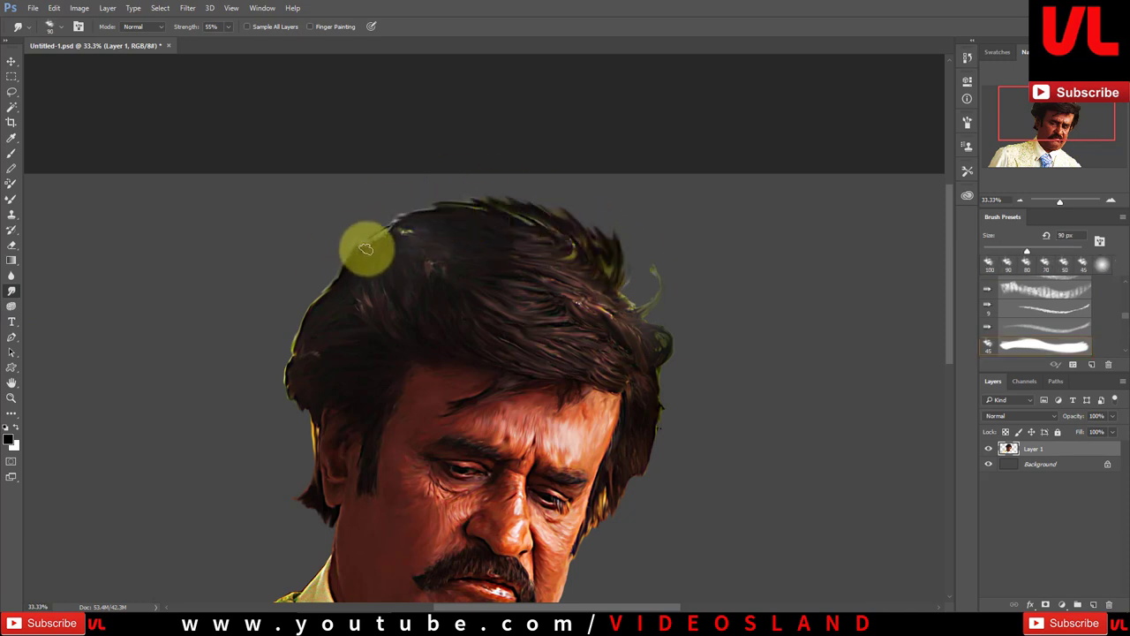
key(bracketright)
mouse_move(291, 359)
mouse_down()
mouse_move(292, 389)
mouse_move(300, 318)
mouse_up()
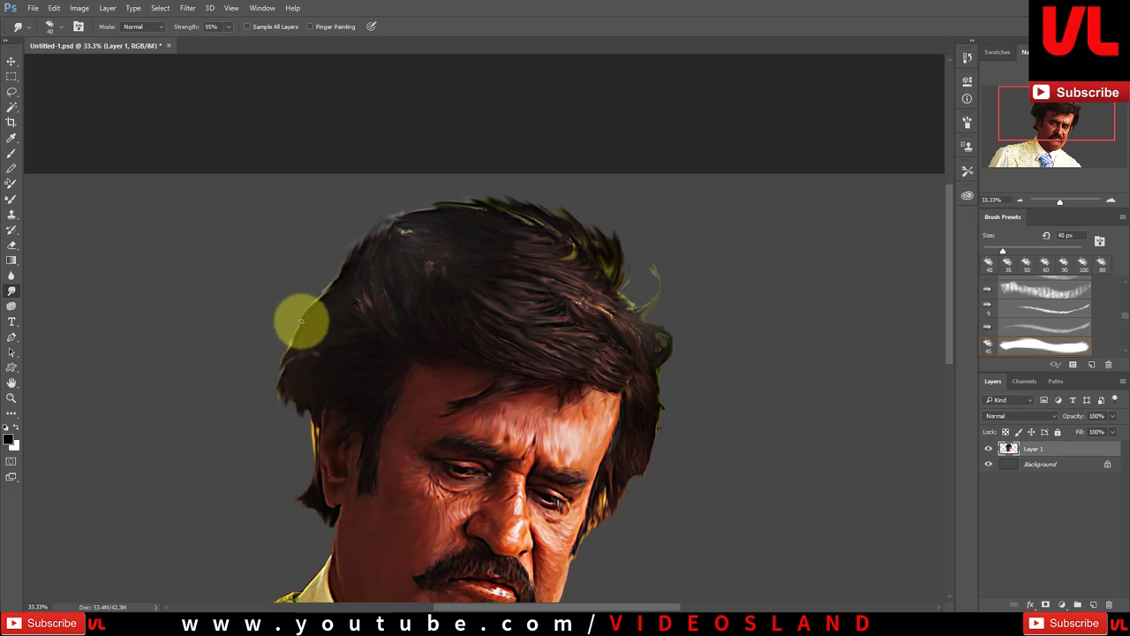
key(bracketleft)
mouse_move(636, 486)
mouse_down()
mouse_move(604, 543)
mouse_move(661, 467)
mouse_up()
drag(656, 427, 670, 337)
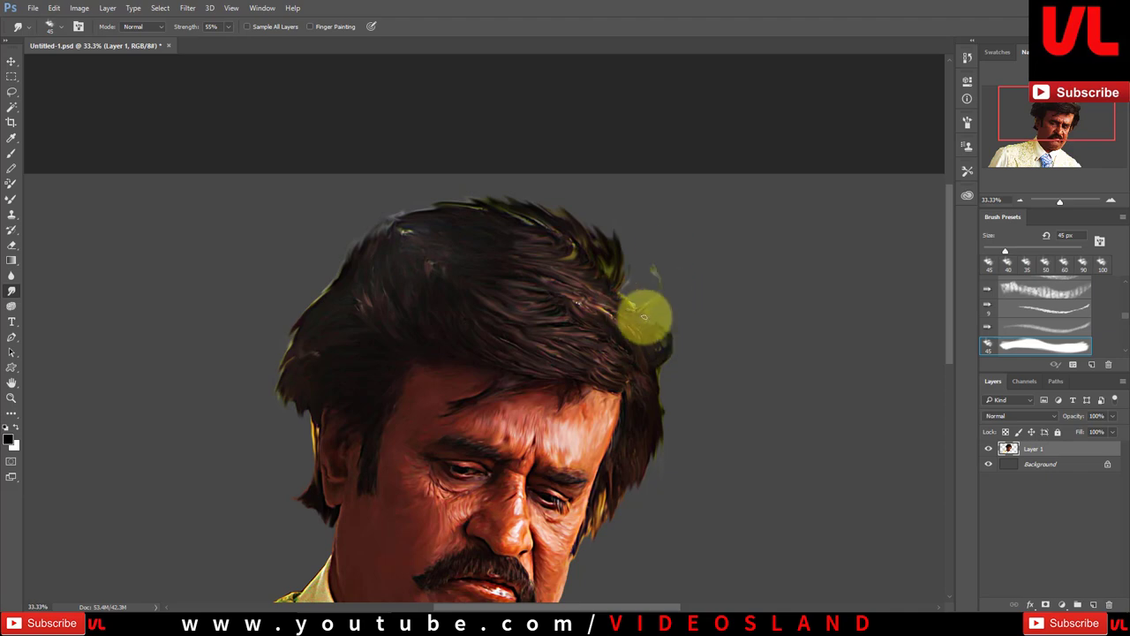
key(ctrl+minus)
key(bracketright)
mouse_move(422, 117)
mouse_down()
mouse_move(386, 169)
mouse_move(512, 125)
mouse_up()
key(bracketleft)
key(bracketleft)
key(bracketleft)
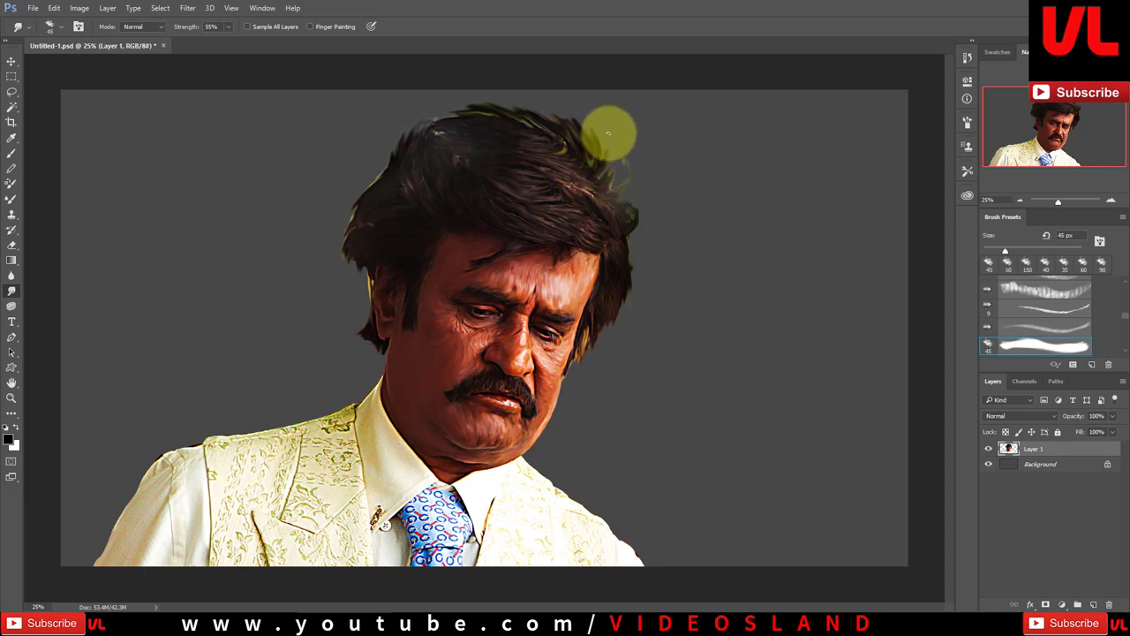
- Smear the collar edge and lapel texture up toward the shoulder
key(ctrl+plus)
key(bracketright)
key(bracketright)
key(bracketright)
key(bracketleft)
key(bracketleft)
key(bracketleft)
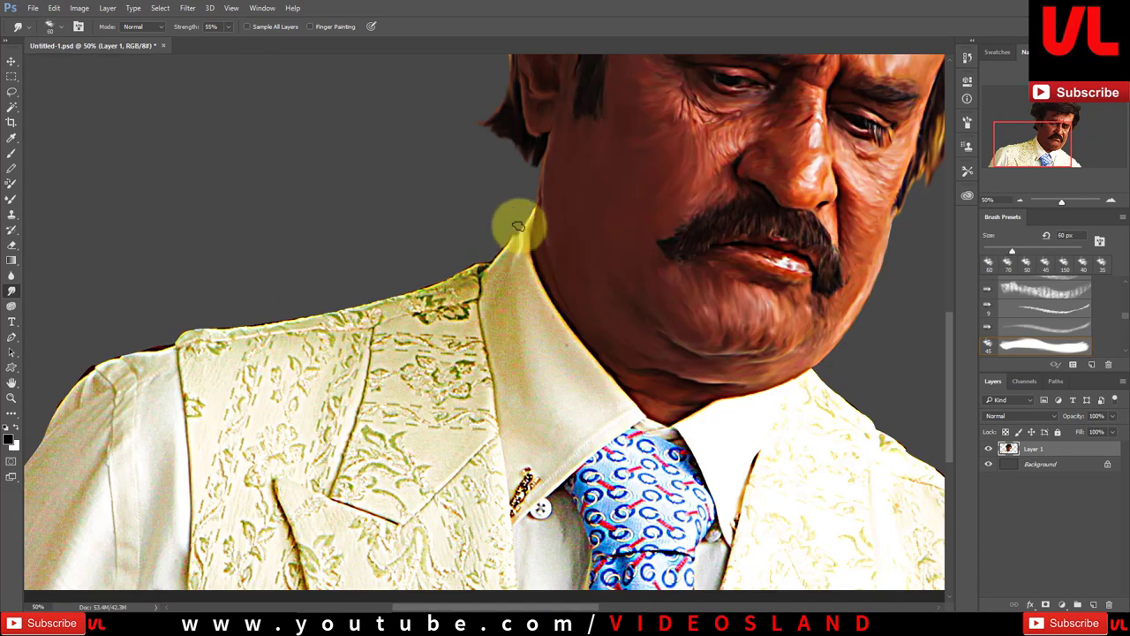
drag(526, 219, 490, 293)
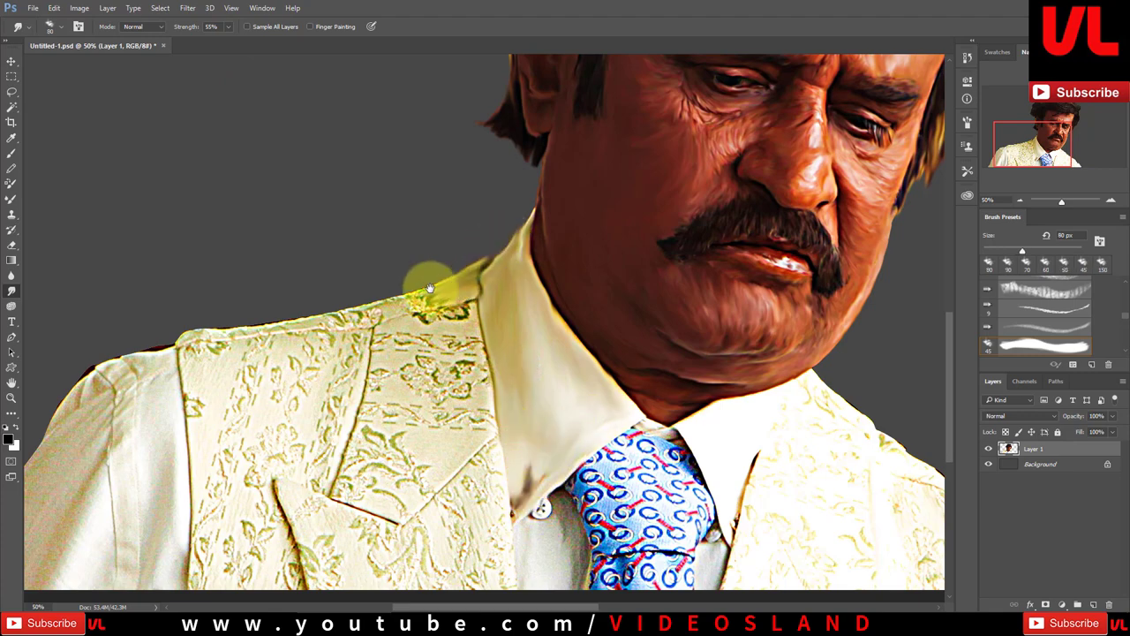
drag(430, 277, 526, 206)
mouse_move(434, 424)
mouse_down()
mouse_move(537, 244)
mouse_move(505, 244)
mouse_move(578, 221)
mouse_move(587, 196)
mouse_up()
key(bracketleft)
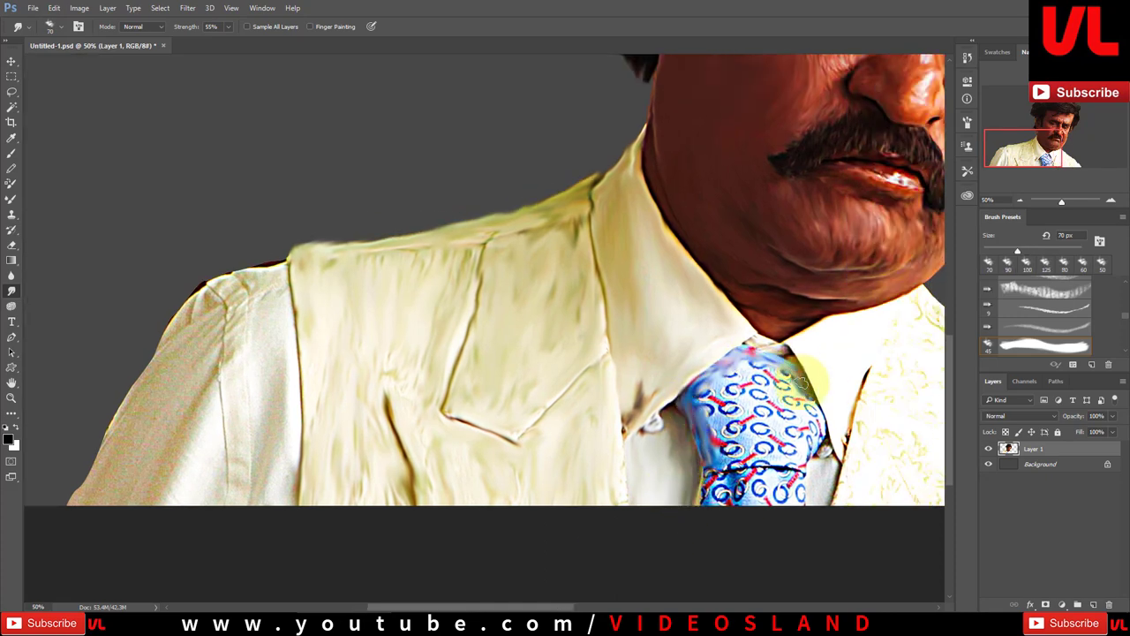
- Smudge the tie's printed pattern into brushy blue strokes
key(bracketright)
drag(763, 458, 733, 450)
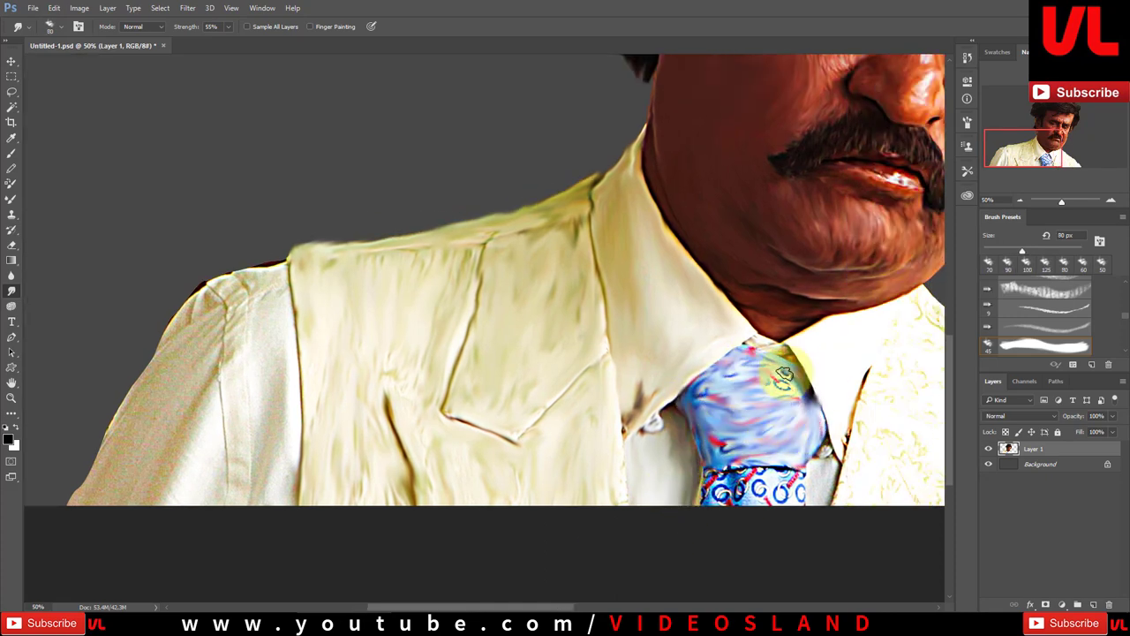
drag(732, 517, 786, 494)
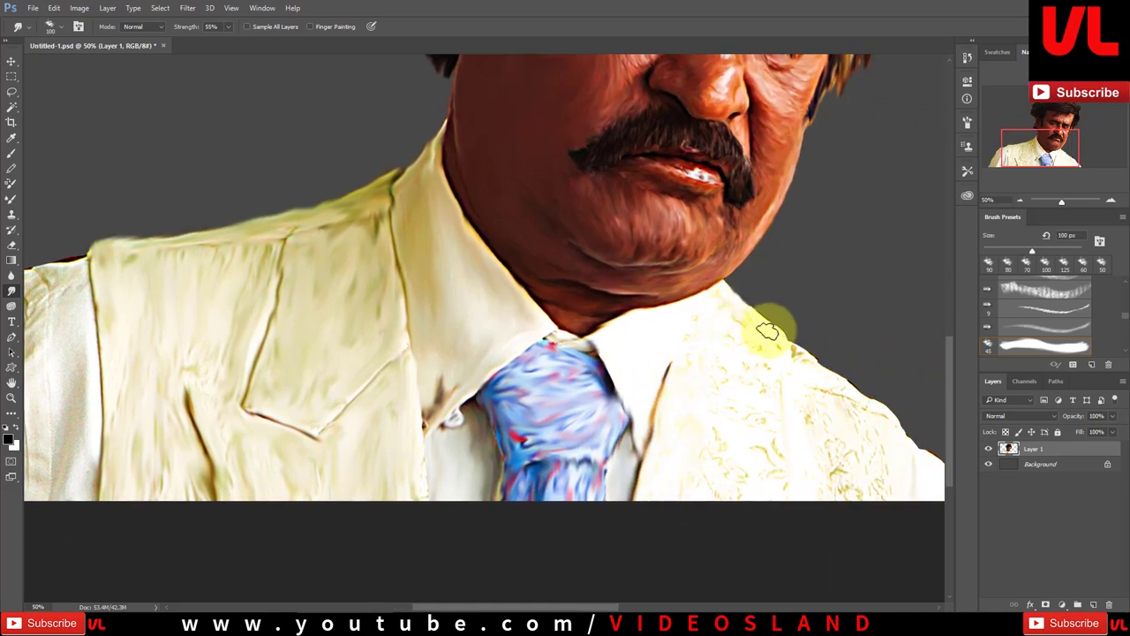
drag(809, 394, 731, 344)
- Add a layer mask to Layer 1 and fade the shirt's bottom edge with a soft round brush
key(ctrl+minus)
key(ctrl+minus)
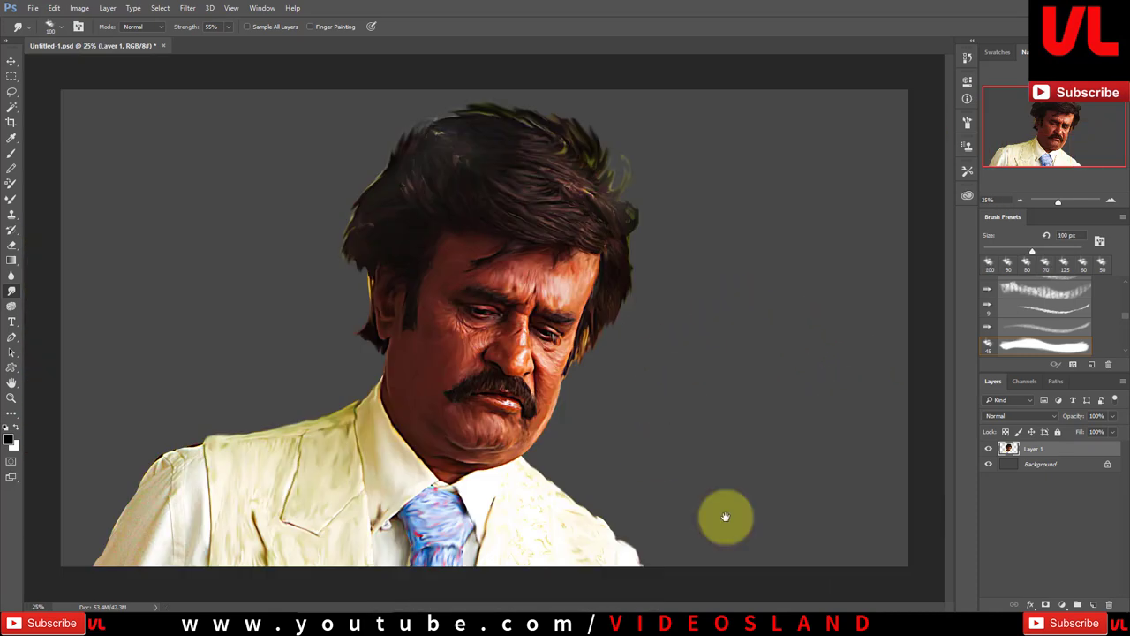
click(1045, 604)
click(11, 152)
right_click(273, 157)
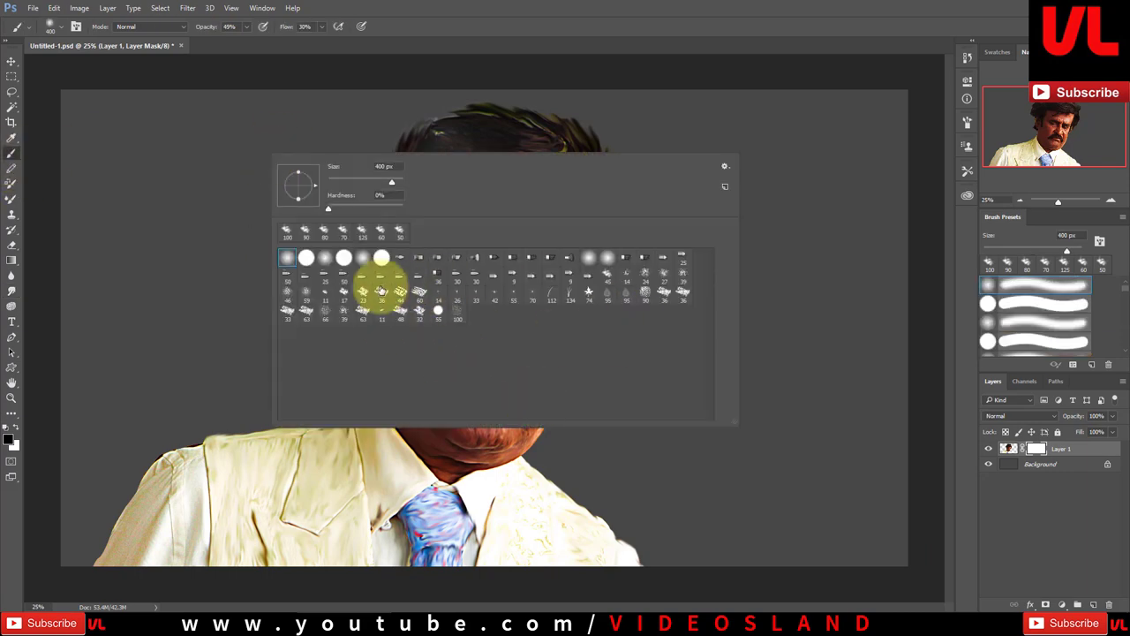
click(380, 292)
key(Return)
key(bracketleft)
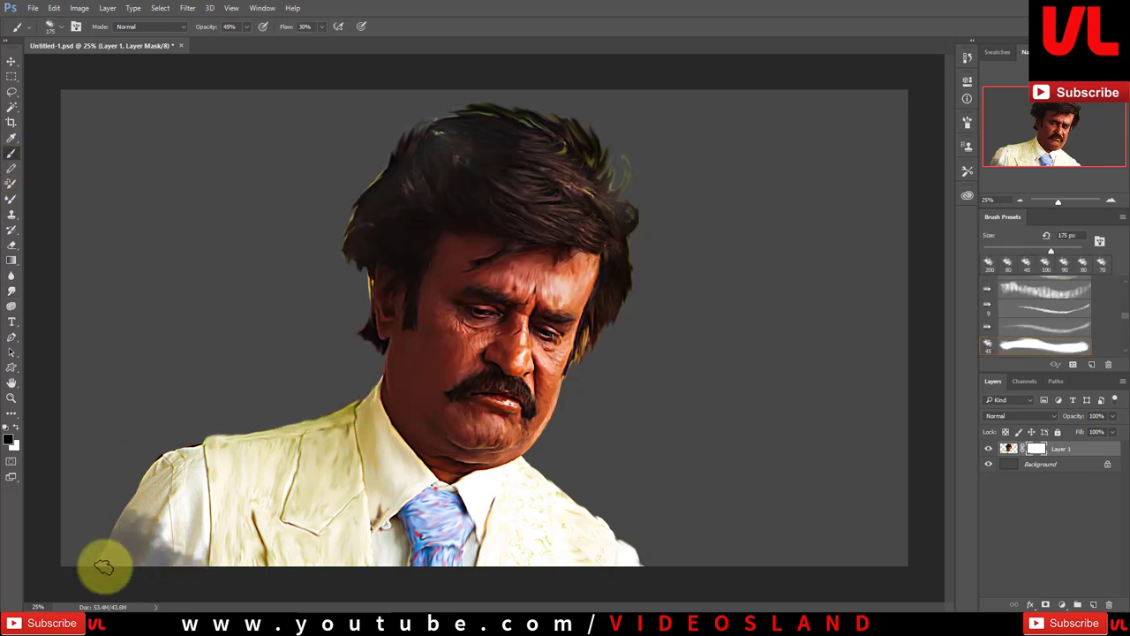
key(bracketright)
key(bracketright)
key(bracketright)
mouse_move(132, 536)
mouse_down()
mouse_move(635, 573)
mouse_move(550, 575)
mouse_move(517, 560)
mouse_move(601, 550)
mouse_up()
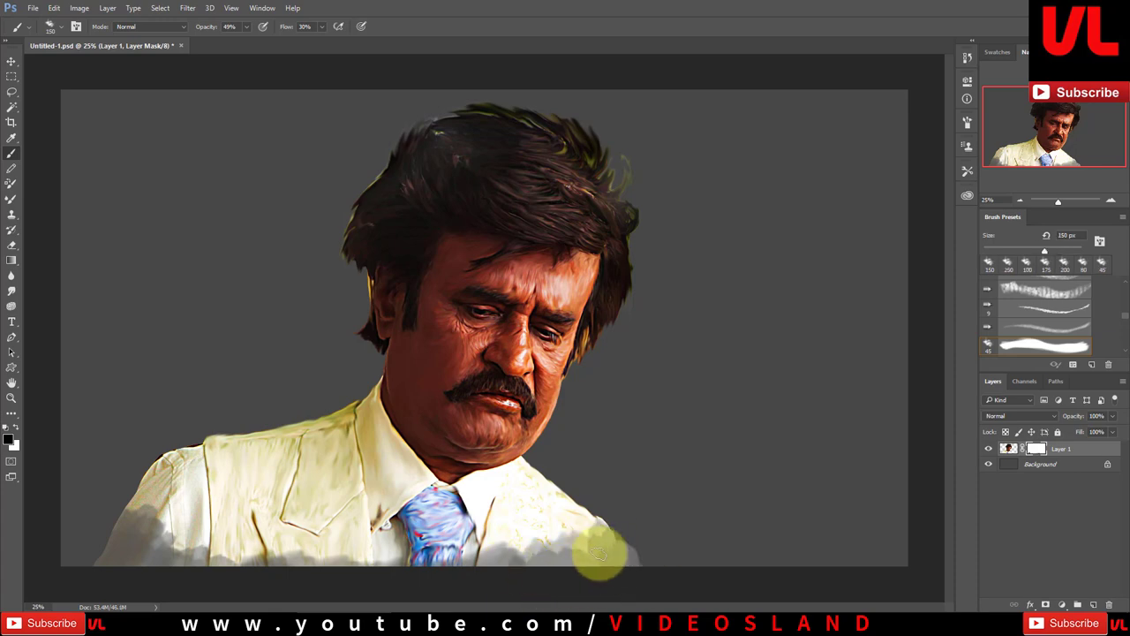
- Fade more of the shirt's lower-left area, then apply the mask into Layer 1
key(bracketleft)
key(bracketleft)
key(bracketleft)
drag(102, 563, 128, 545)
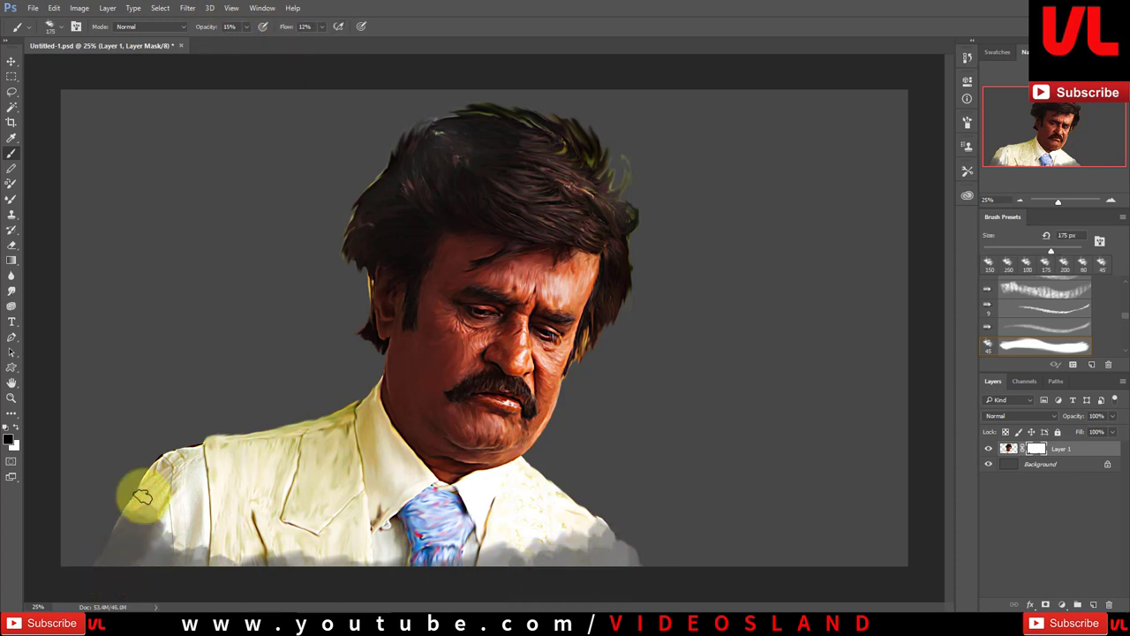
key(bracketright)
mouse_move(142, 497)
mouse_down()
mouse_move(171, 529)
mouse_move(182, 530)
mouse_move(176, 517)
mouse_move(294, 552)
mouse_move(416, 560)
mouse_move(612, 537)
mouse_up()
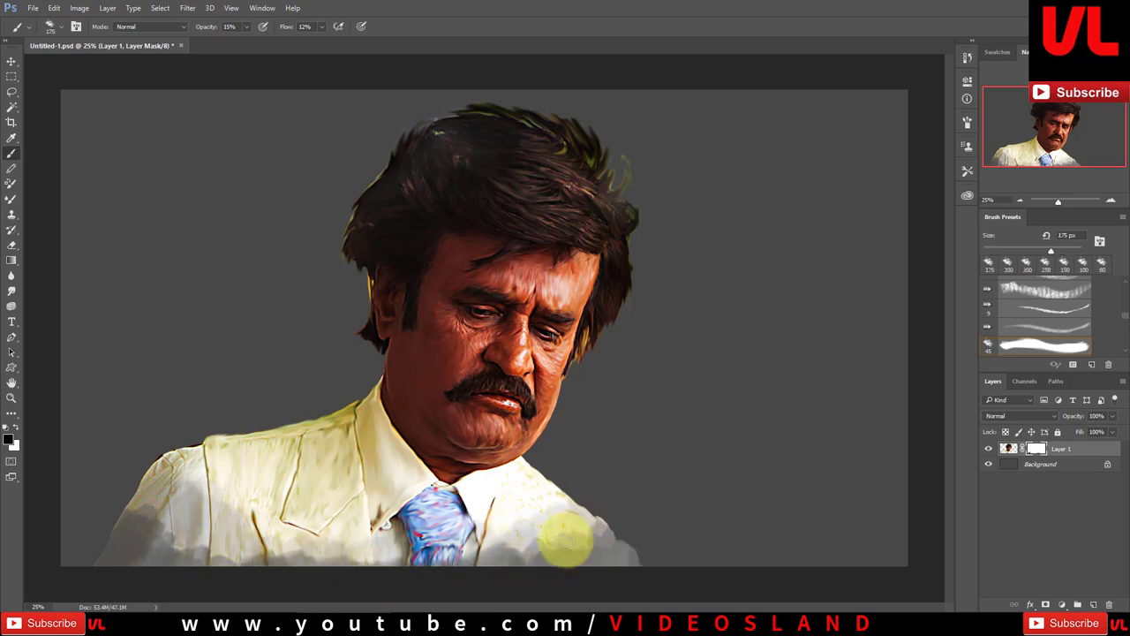
key(bracketright)
key(bracketright)
right_click(1042, 451)
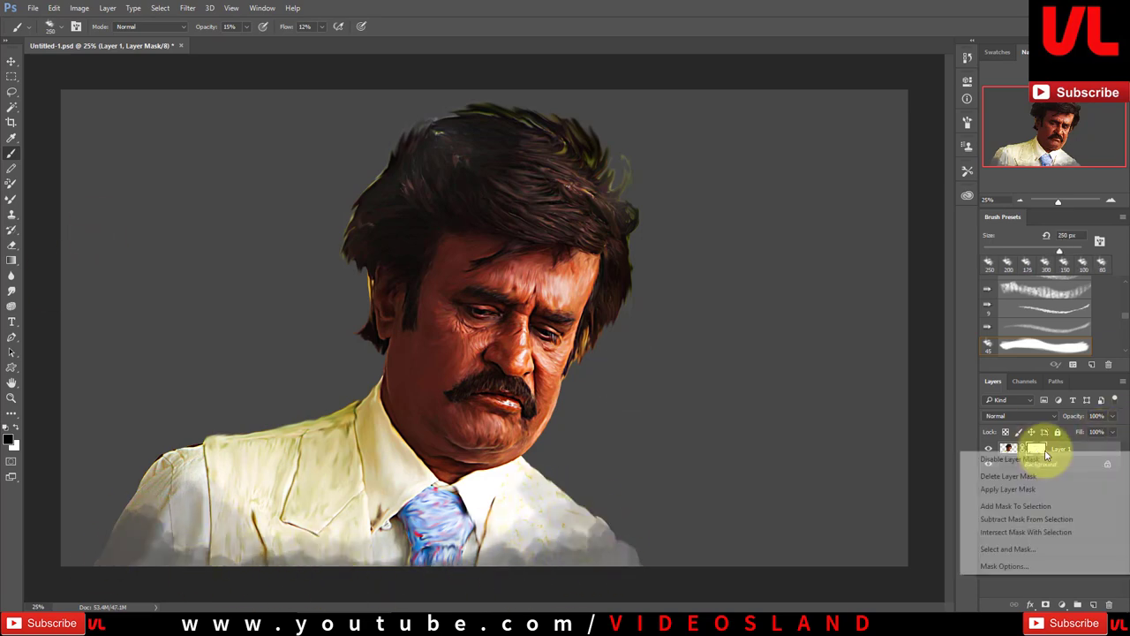
click(1007, 488)
- Smudge and erase the shirt's bottom edge into ragged, cloud-like smeared strokes
click(12, 290)
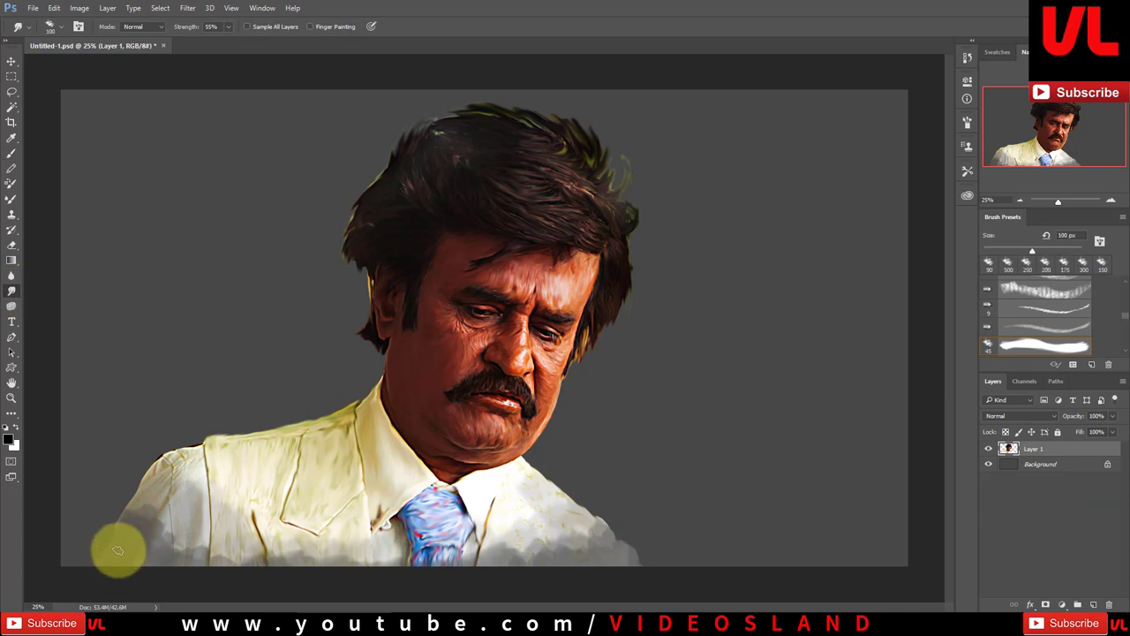
key(bracketright)
key(bracketright)
key(bracketright)
mouse_move(115, 525)
mouse_down()
mouse_move(227, 556)
mouse_move(365, 558)
mouse_up()
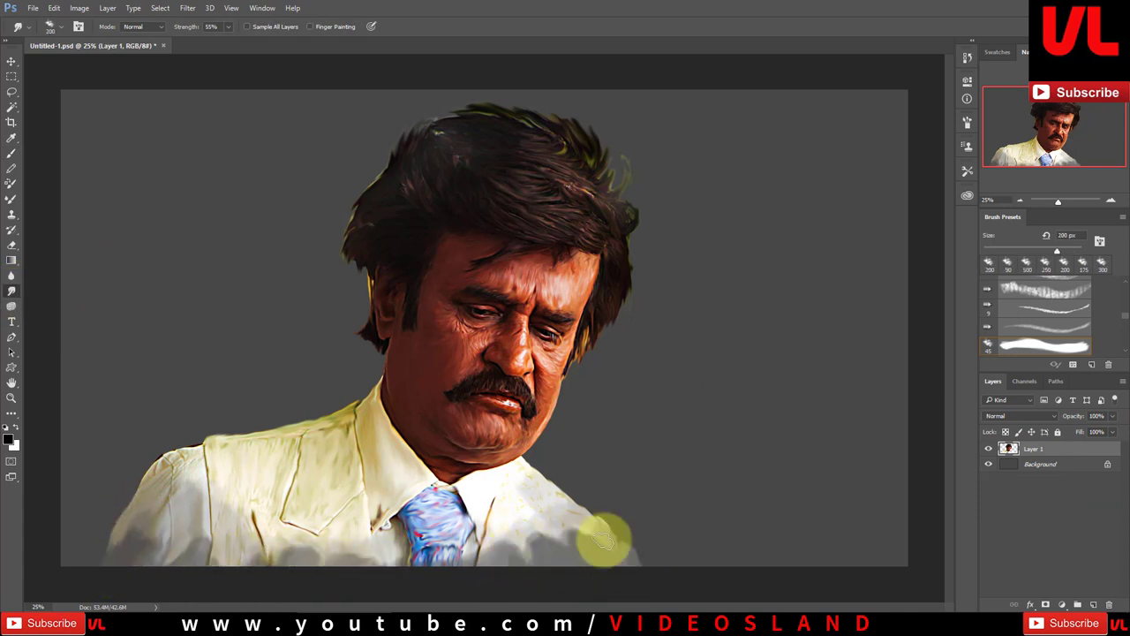
key(e)
mouse_move(139, 572)
mouse_down()
mouse_move(273, 542)
mouse_move(302, 568)
mouse_move(487, 575)
mouse_move(635, 556)
mouse_up()
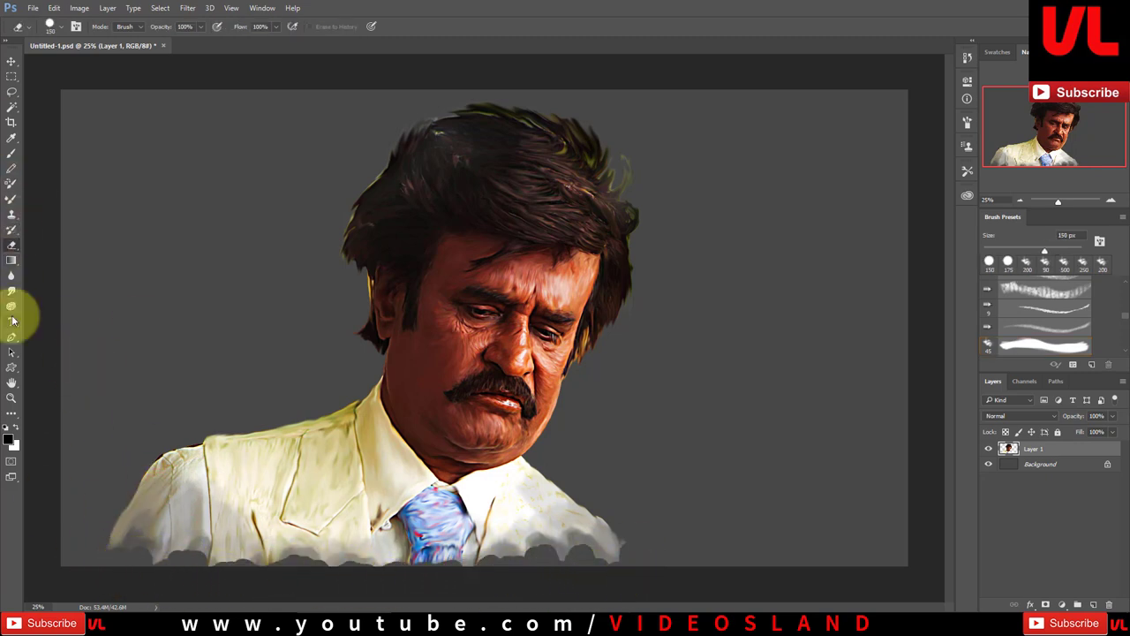
click(12, 291)
mouse_move(108, 550)
mouse_down()
mouse_move(189, 550)
mouse_move(232, 570)
mouse_move(481, 575)
mouse_up()
mouse_move(546, 562)
mouse_down()
mouse_move(618, 550)
mouse_move(550, 555)
mouse_move(600, 530)
mouse_up()
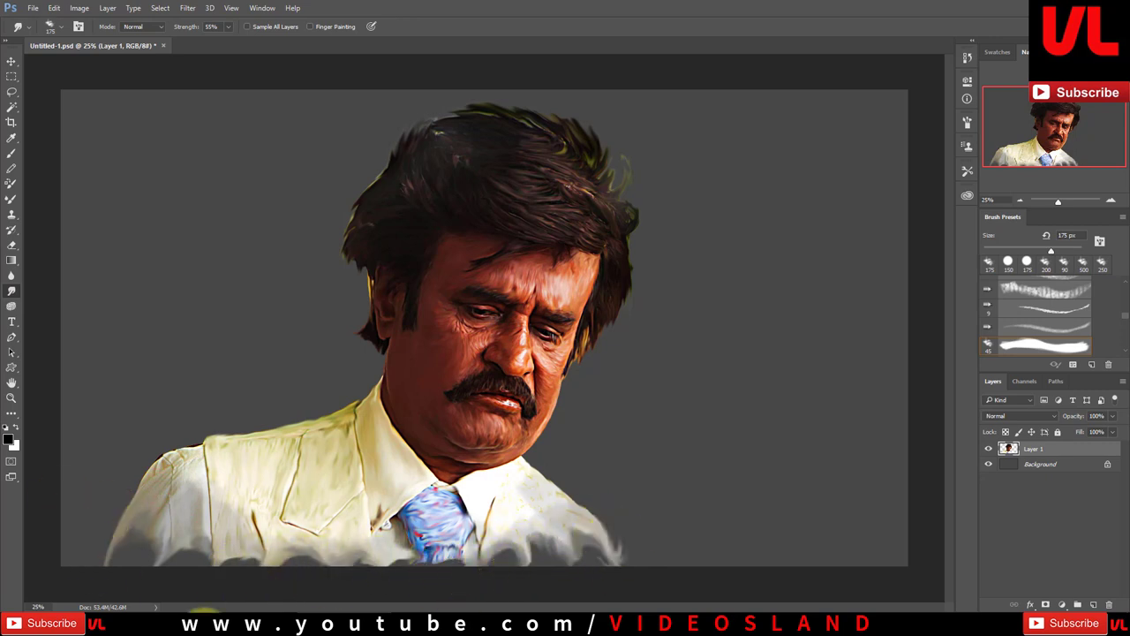
- Raise Match Color intensity to 139 and add a new empty Layer 2
click(80, 8)
mouse_move(97, 38)
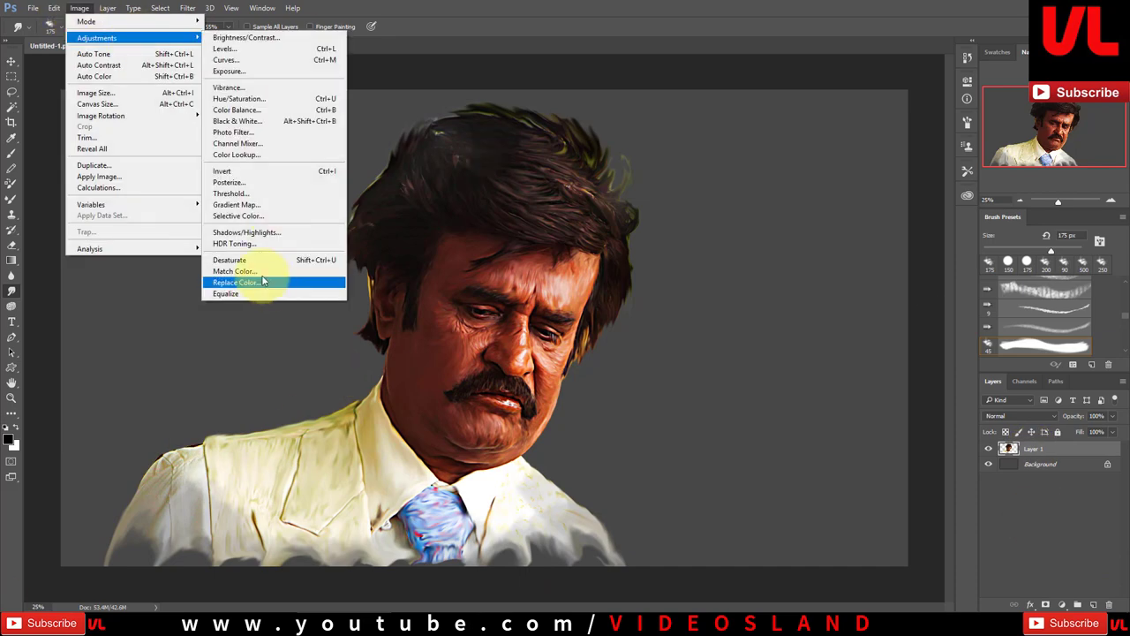
click(235, 270)
drag(801, 249, 834, 254)
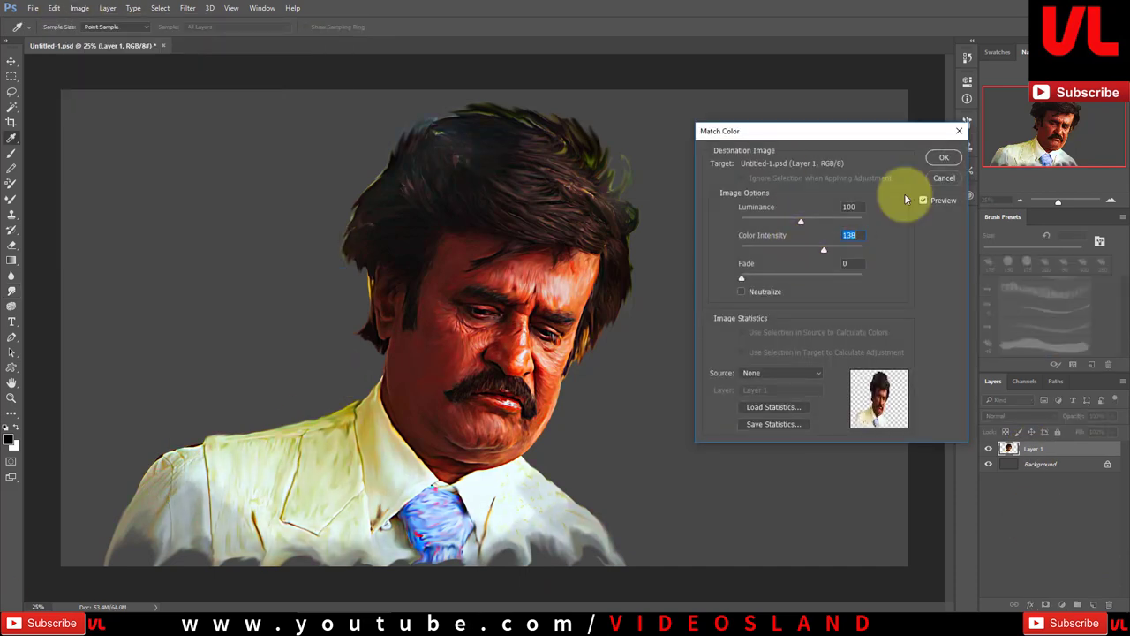
click(944, 157)
click(1077, 599)
- Pick a soft round brush, show the Color panel, and set Layer 2 to Soft Light
click(12, 153)
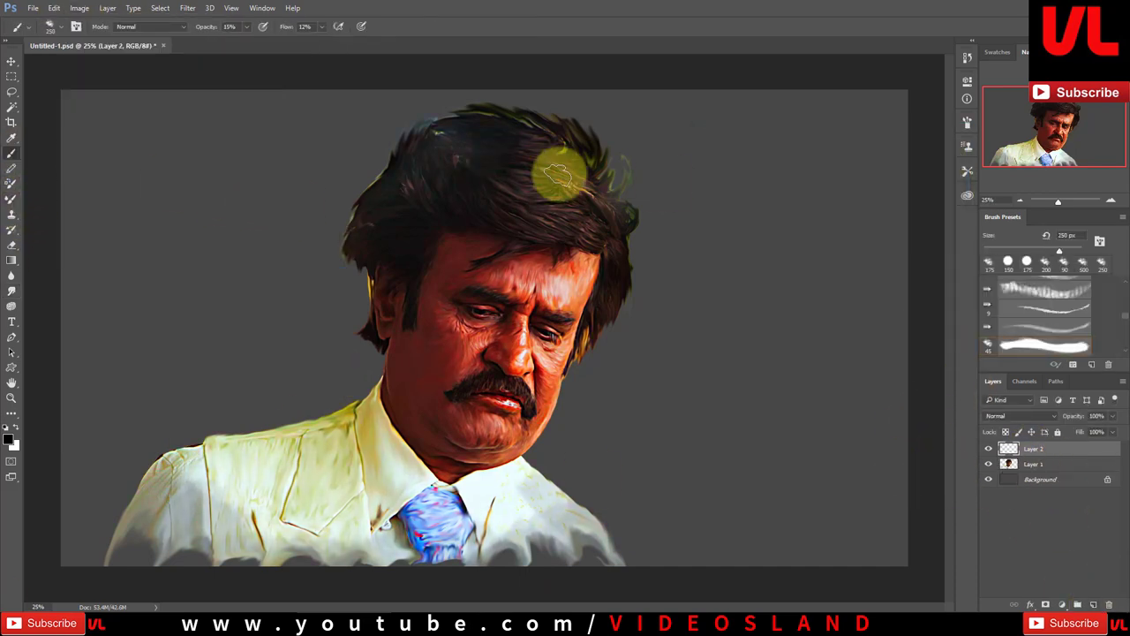
right_click(664, 203)
click(998, 51)
click(263, 7)
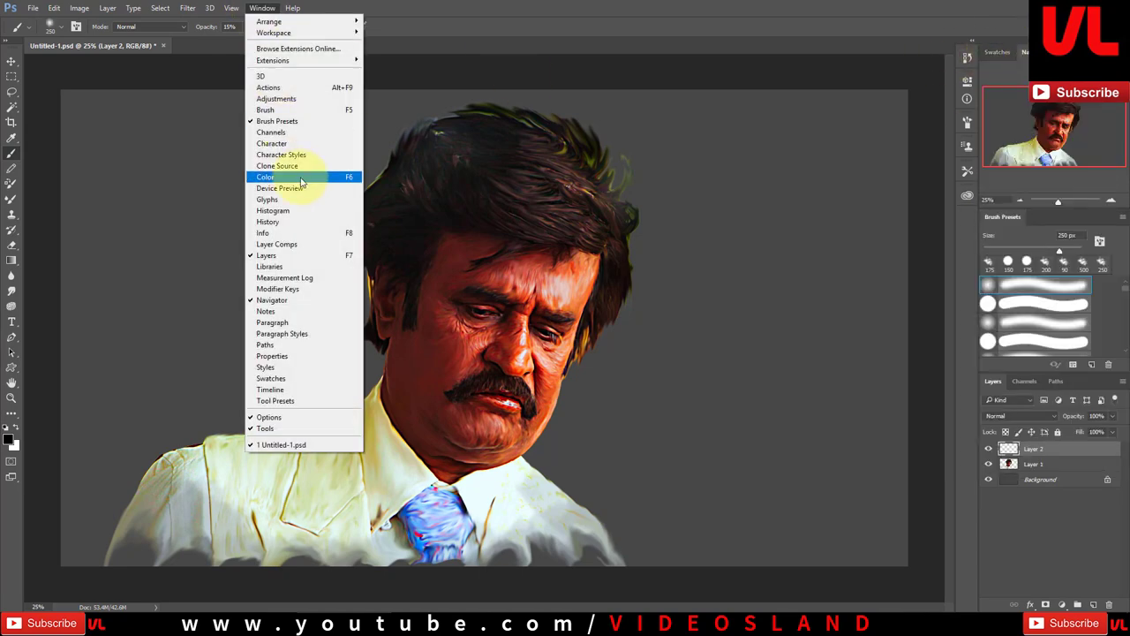
click(291, 174)
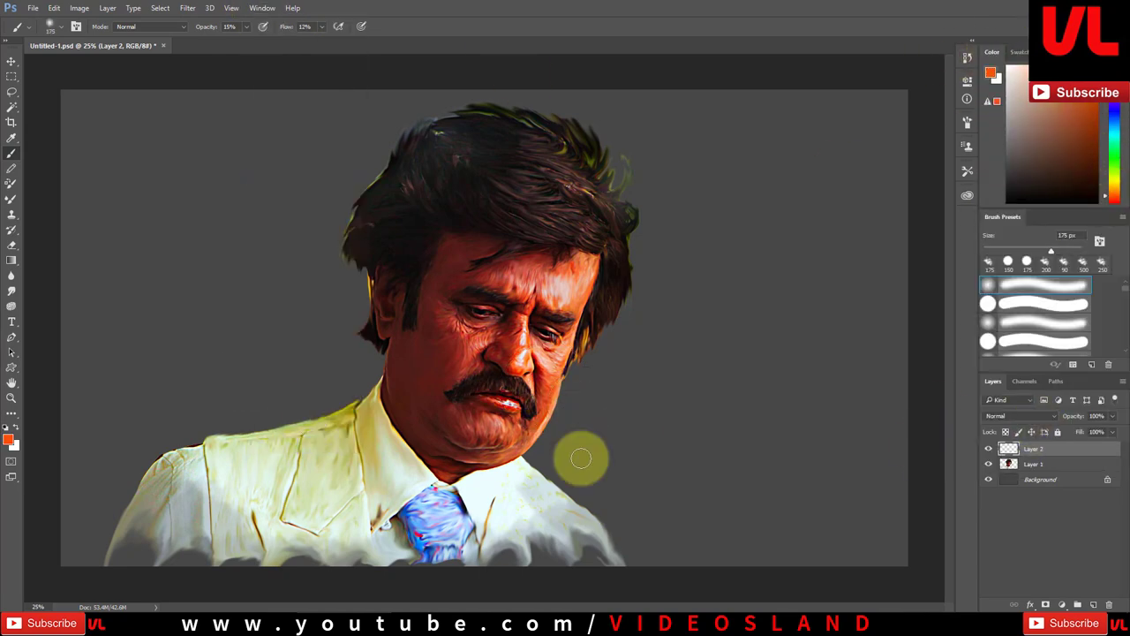
click(1020, 415)
click(1015, 331)
- Darken the chin below the moustache at 74% opacity and 37% flow
key(7)
key(4)
key(shift+3)
key(shift+7)
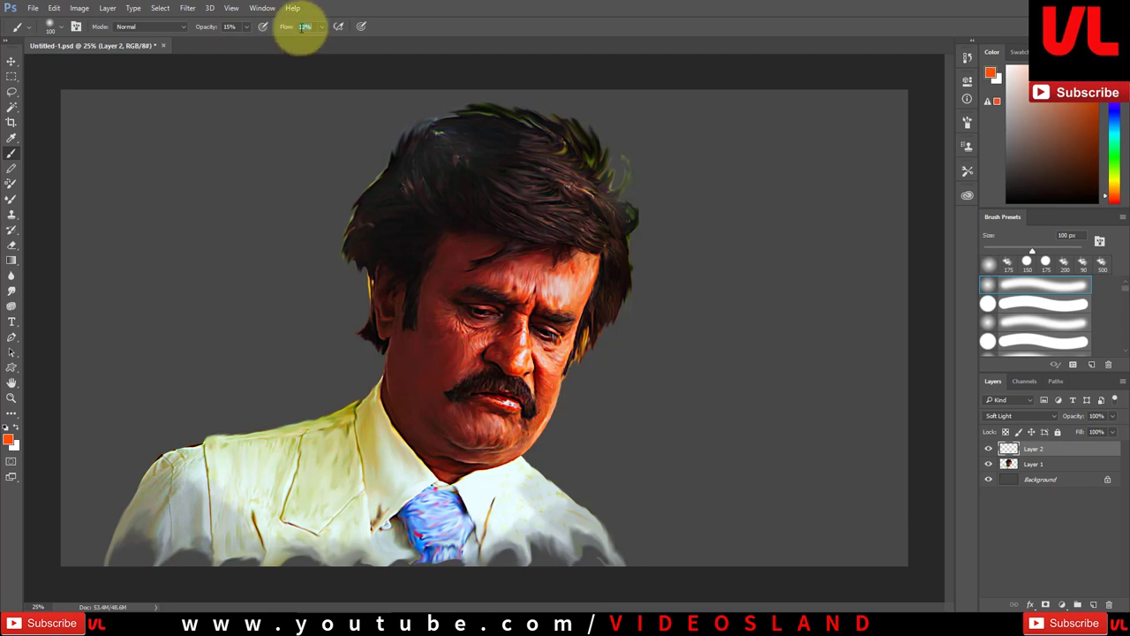
key(bracketleft)
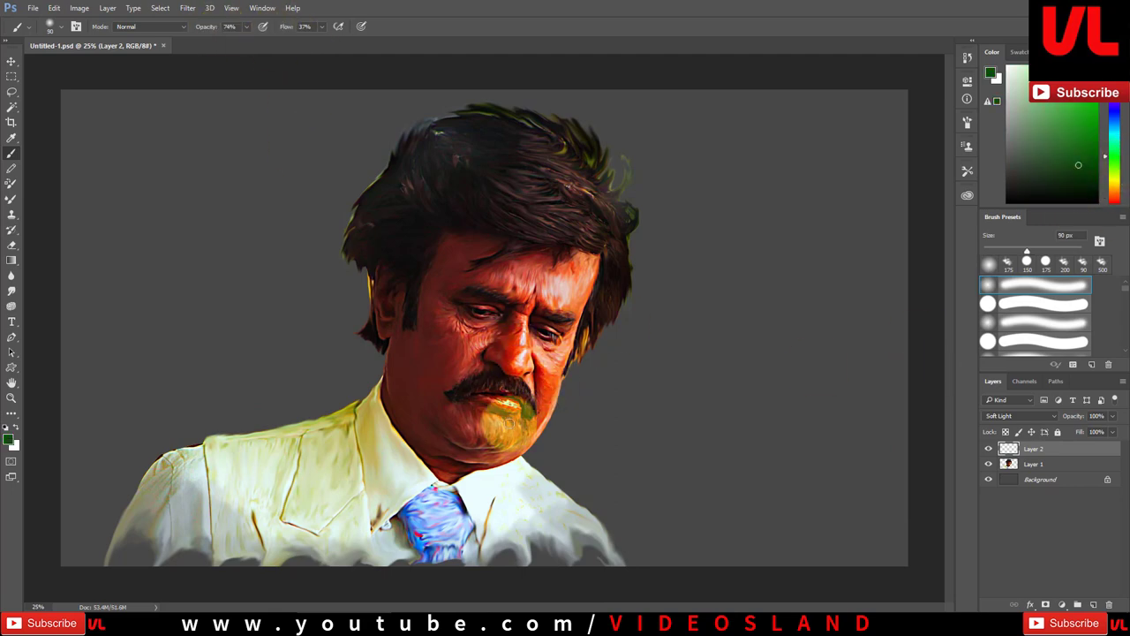
drag(449, 429, 480, 429)
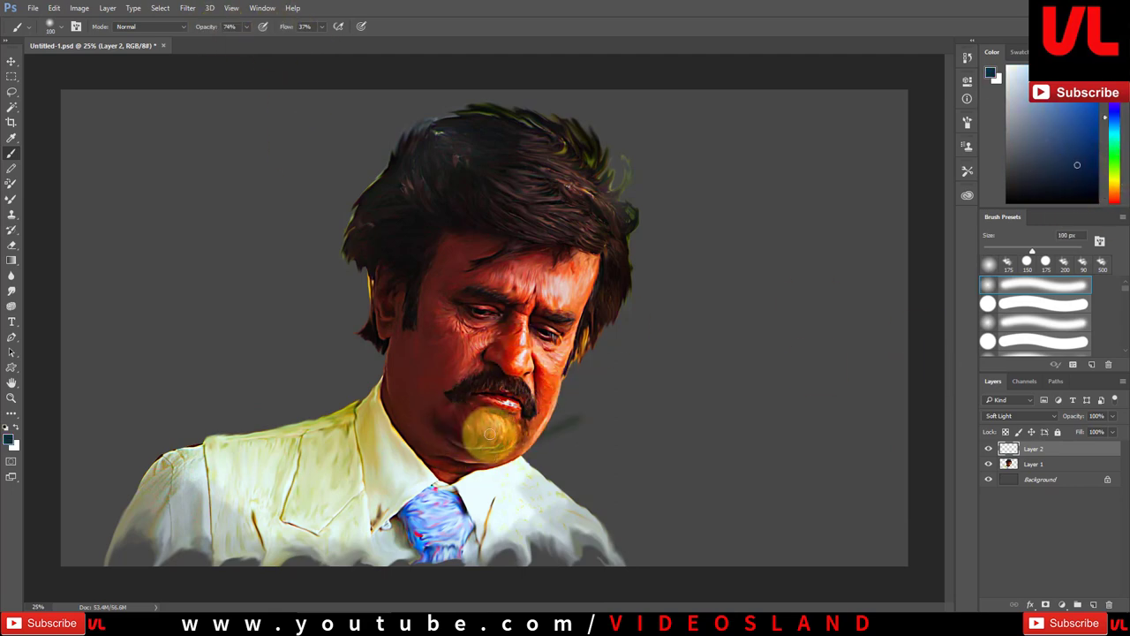
- Wash magenta over the top of the hair at 24% opacity
key(2)
key(4)
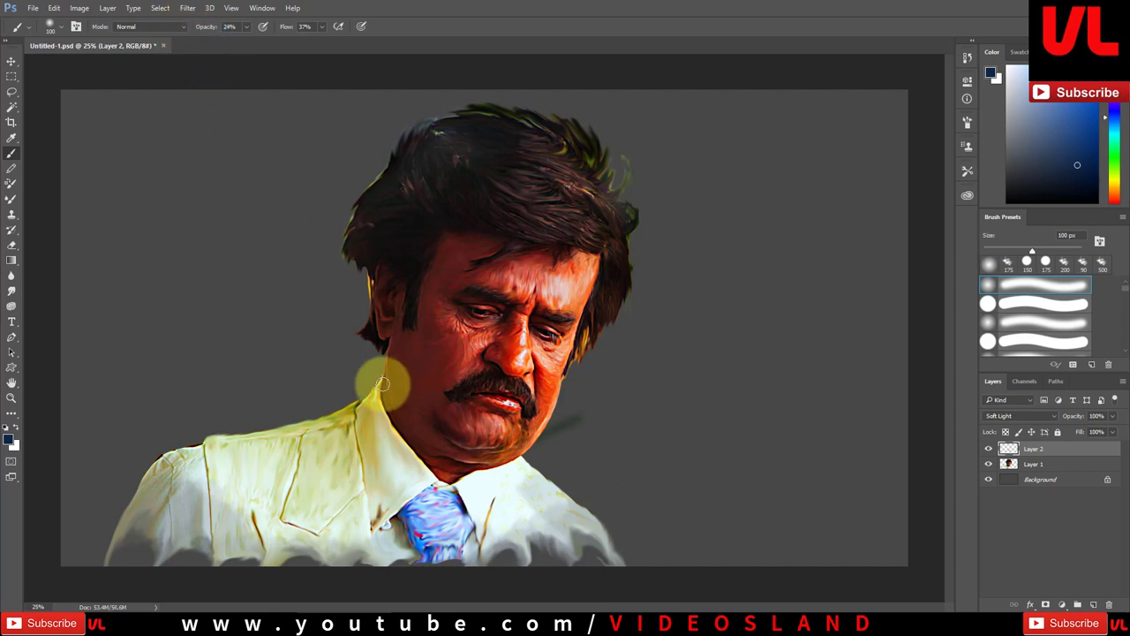
key(bracketright)
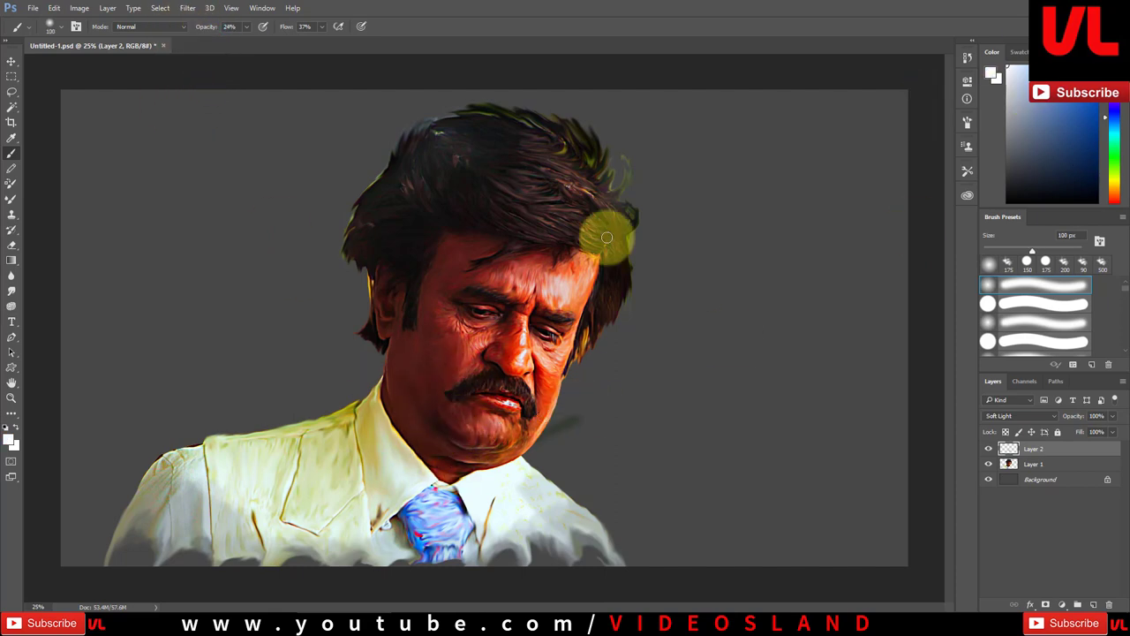
key(x)
key(bracketleft)
key(bracketleft)
key(bracketleft)
click(1114, 104)
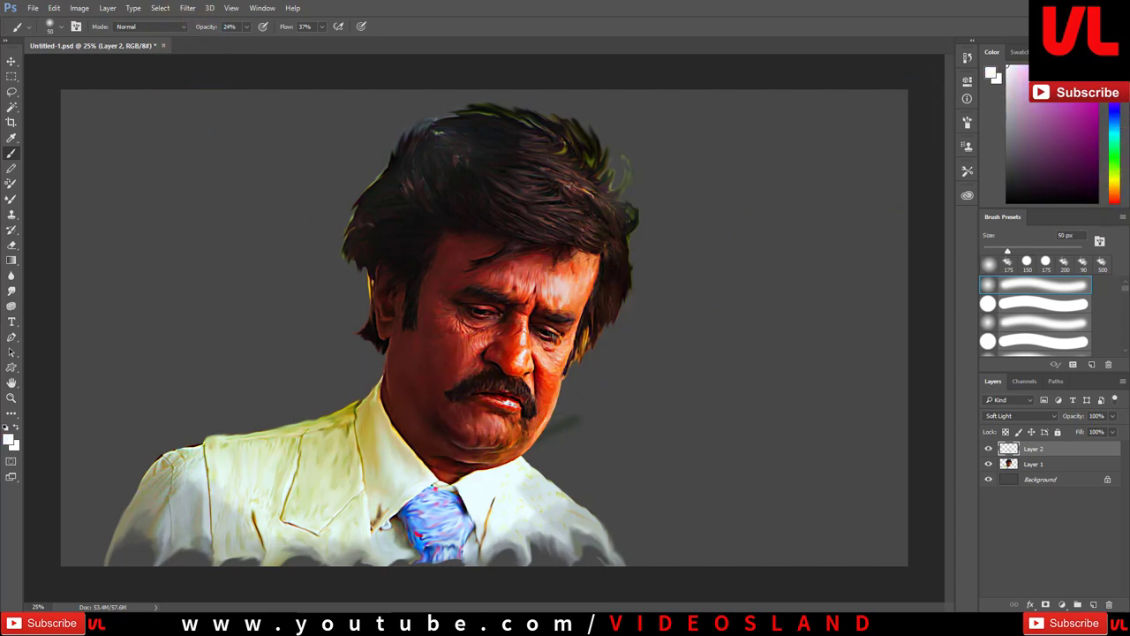
drag(569, 184, 511, 159)
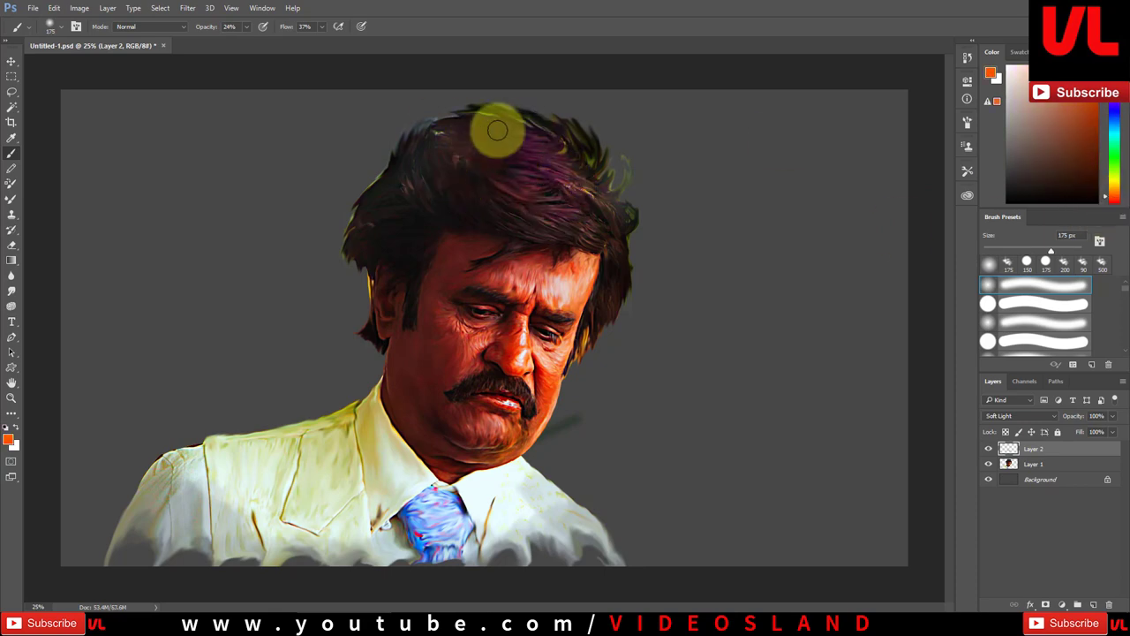
drag(494, 121, 623, 191)
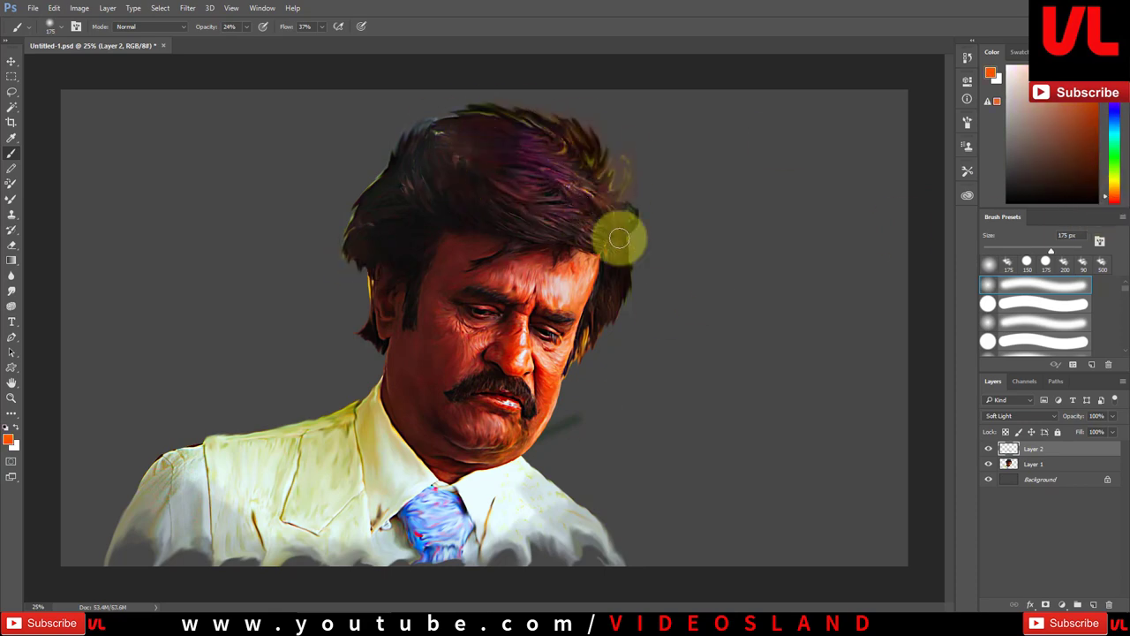
key(alt+bracketleft)
key(alt+bracketleft)
- Fill the background with a dark red sampled from the portrait and lower its saturation
key(i)
click(439, 364)
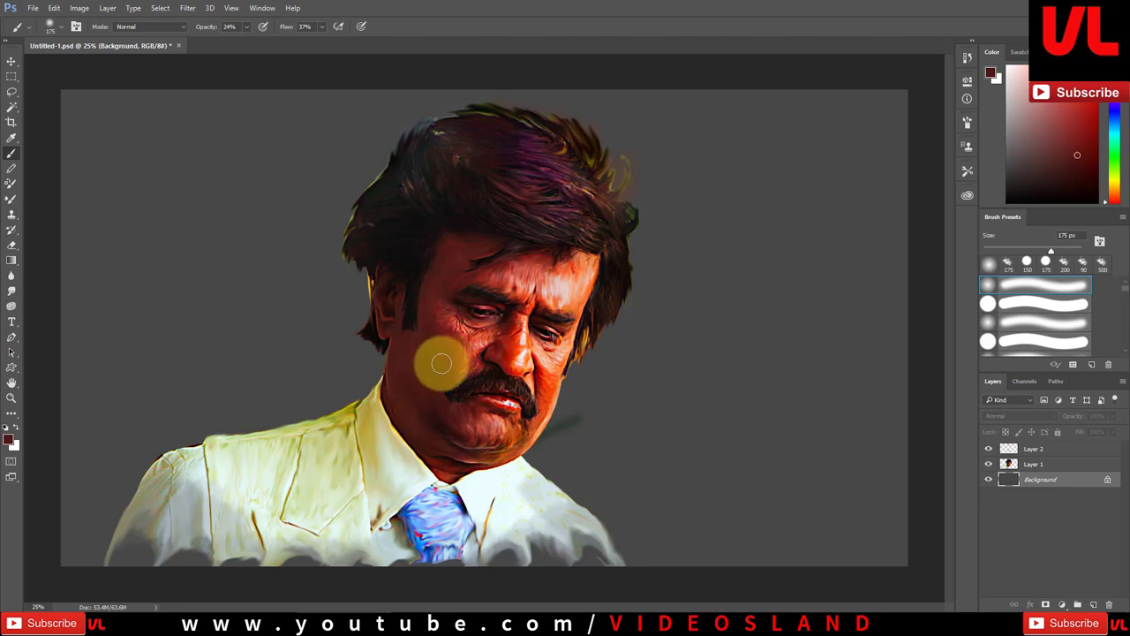
key(alt+BackSpace)
key(ctrl+u)
drag(950, 292, 921, 295)
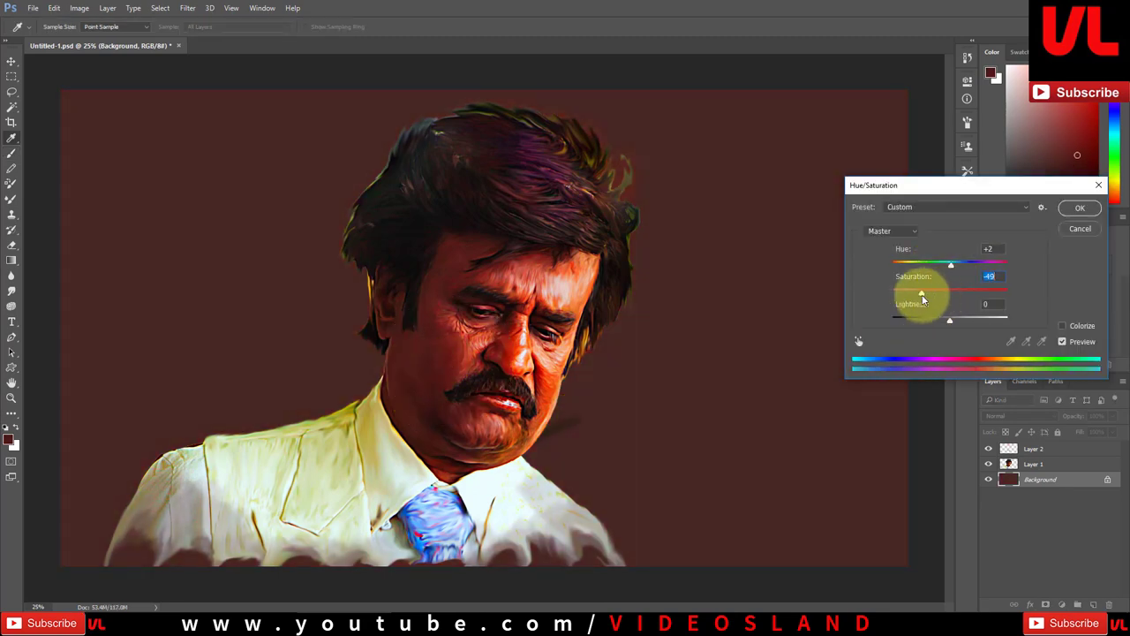
click(1079, 209)
- On a new layer with a different brush preset, paint orange-brown glow beside the face
key(b)
click(1093, 605)
right_click(305, 198)
double_click(615, 323)
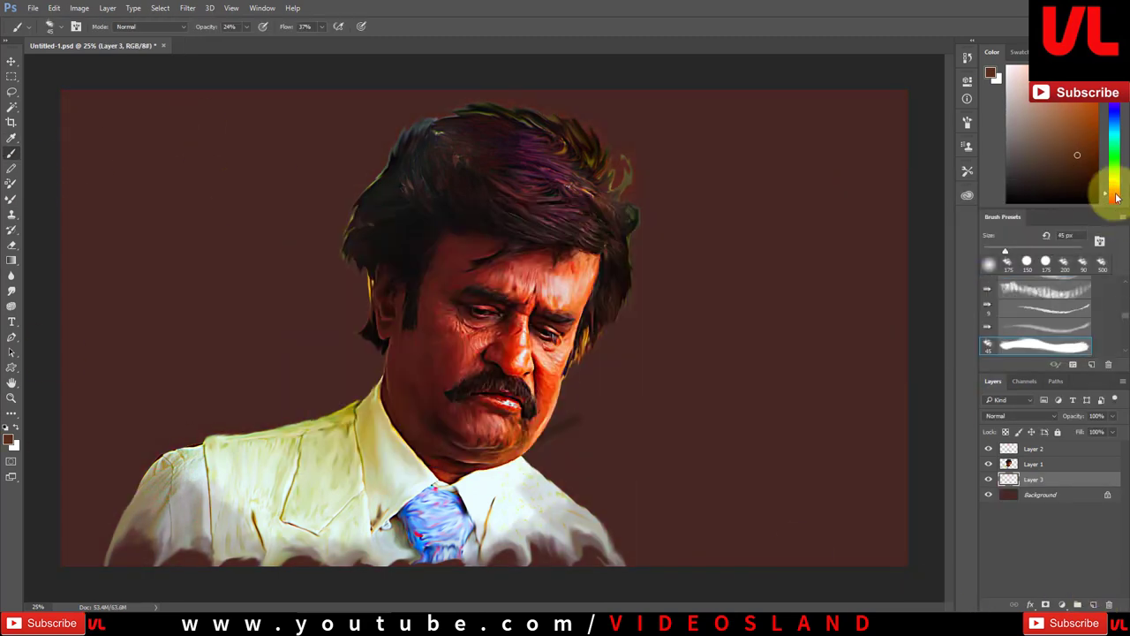
alt+click(523, 407)
mouse_move(591, 304)
mouse_down()
mouse_move(543, 424)
mouse_move(555, 454)
mouse_move(618, 259)
mouse_move(575, 512)
mouse_move(616, 346)
mouse_up()
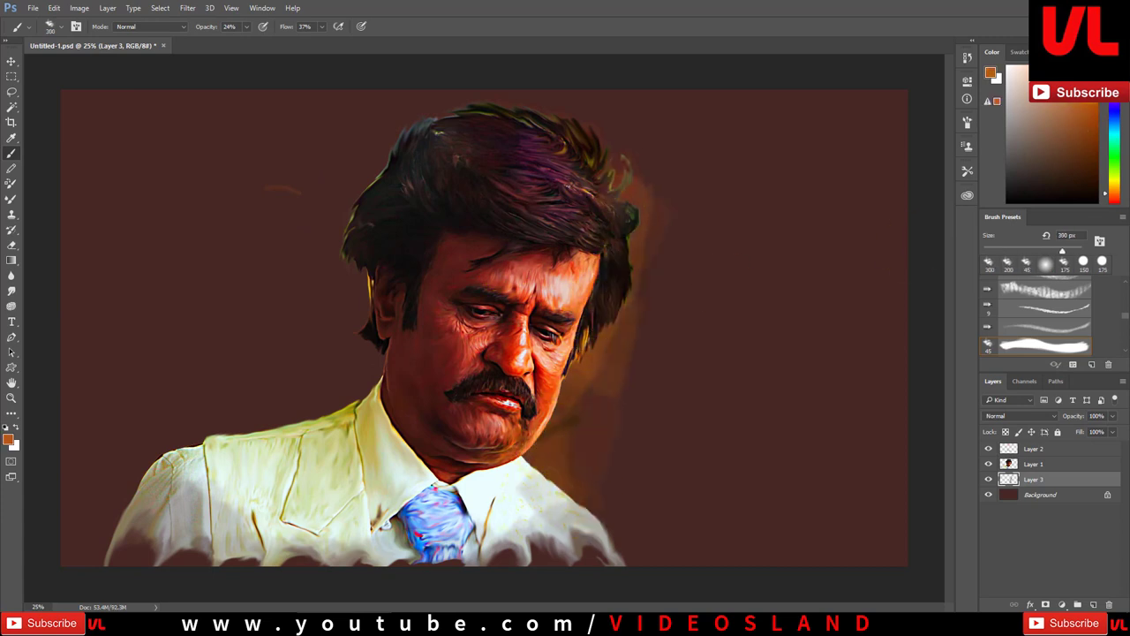
- Spread orange glow around the hair and collar and dab warm light on the chin
key(bracketleft)
mouse_move(612, 308)
mouse_down()
mouse_move(592, 353)
mouse_move(530, 416)
mouse_move(596, 167)
mouse_move(522, 460)
mouse_up()
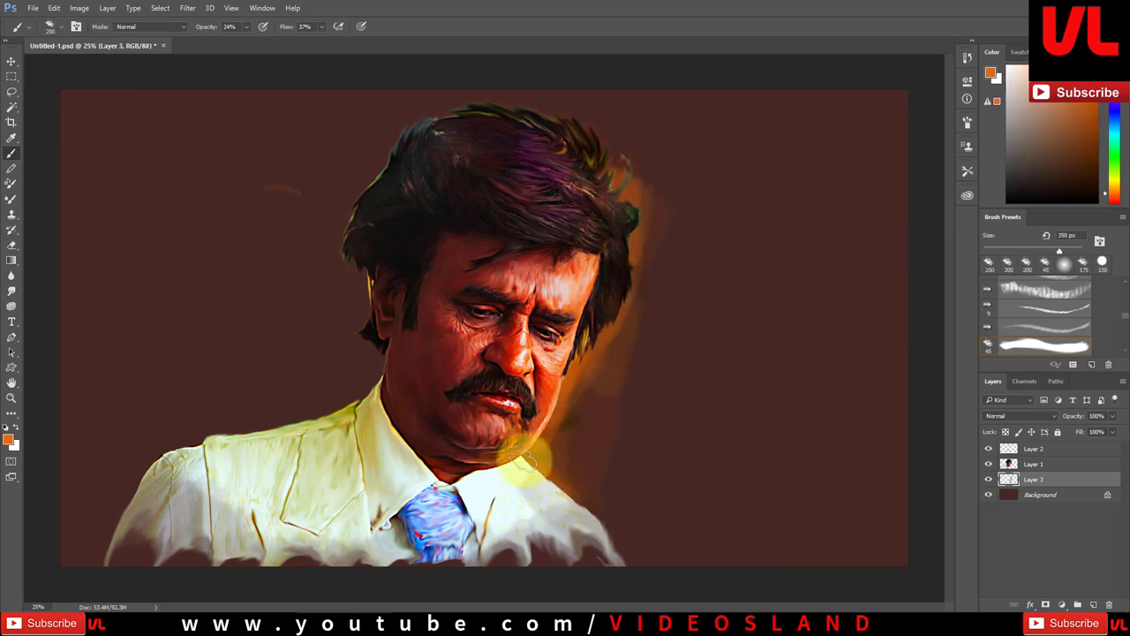
key(bracketleft)
key(bracketleft)
key(bracketleft)
click(548, 412)
- Dab yellow-orange paint beside the jaw and a light dab on the chin with a 100 px brush
drag(1117, 197, 1116, 187)
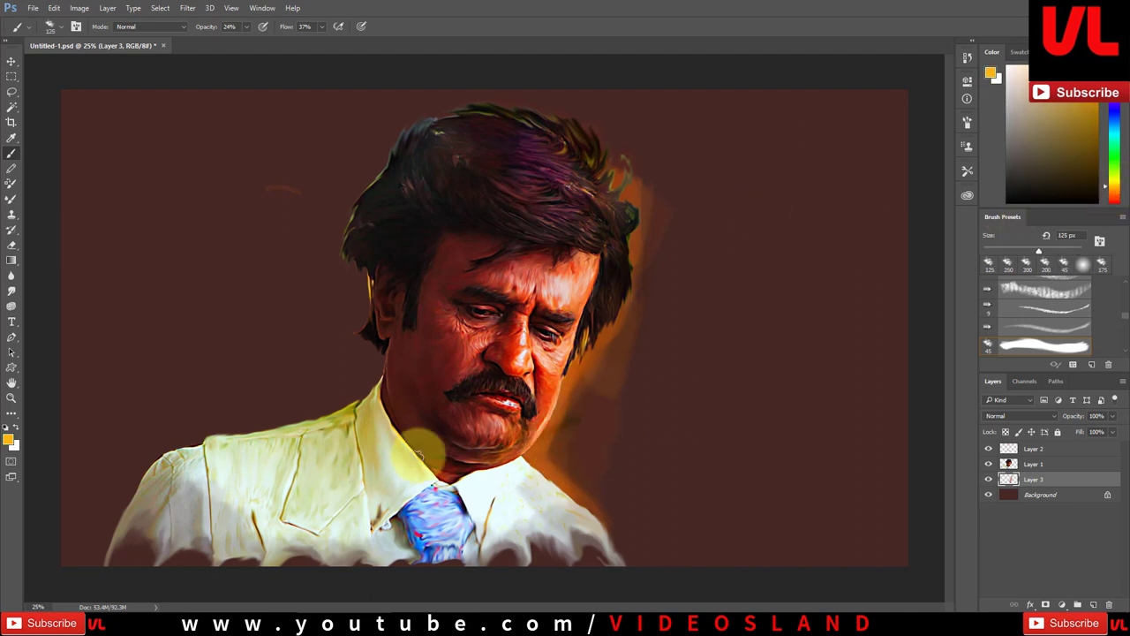
key(bracketleft)
click(566, 375)
click(1006, 67)
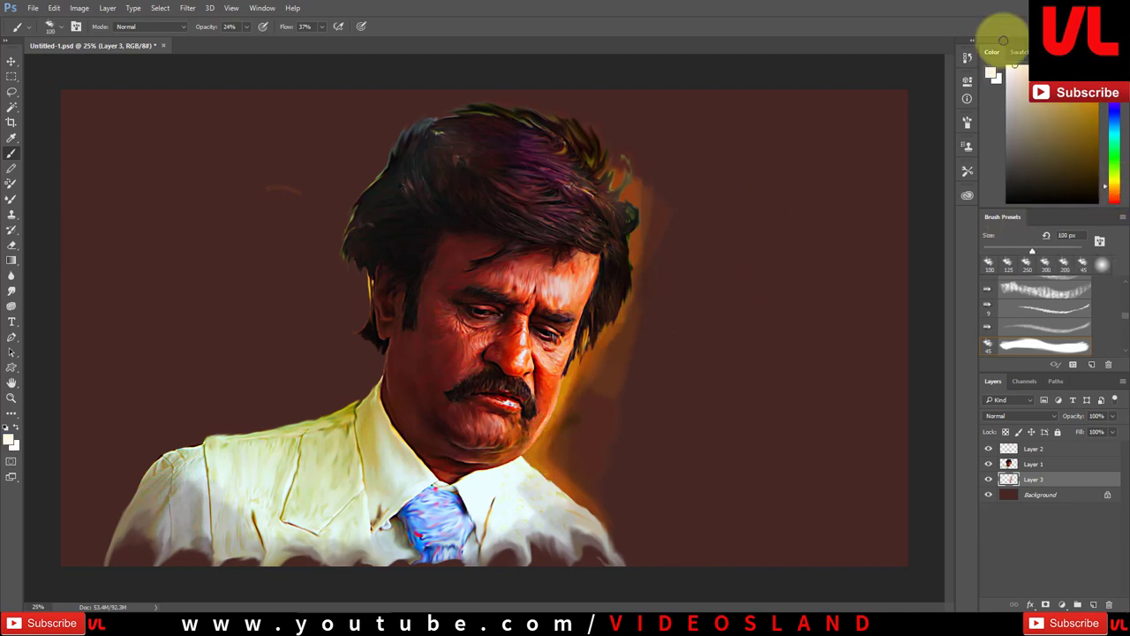
click(534, 428)
- Brush orange glow to the right of the face and dab paint onto the left shoulder
click(1071, 174)
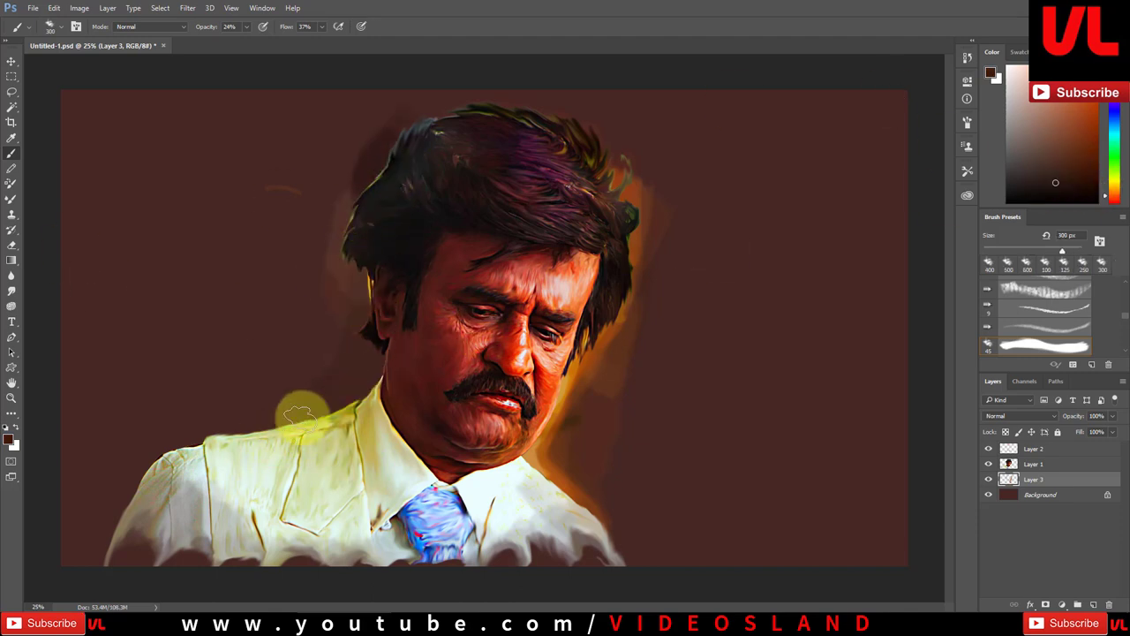
key(x)
key(bracketleft)
click(1041, 186)
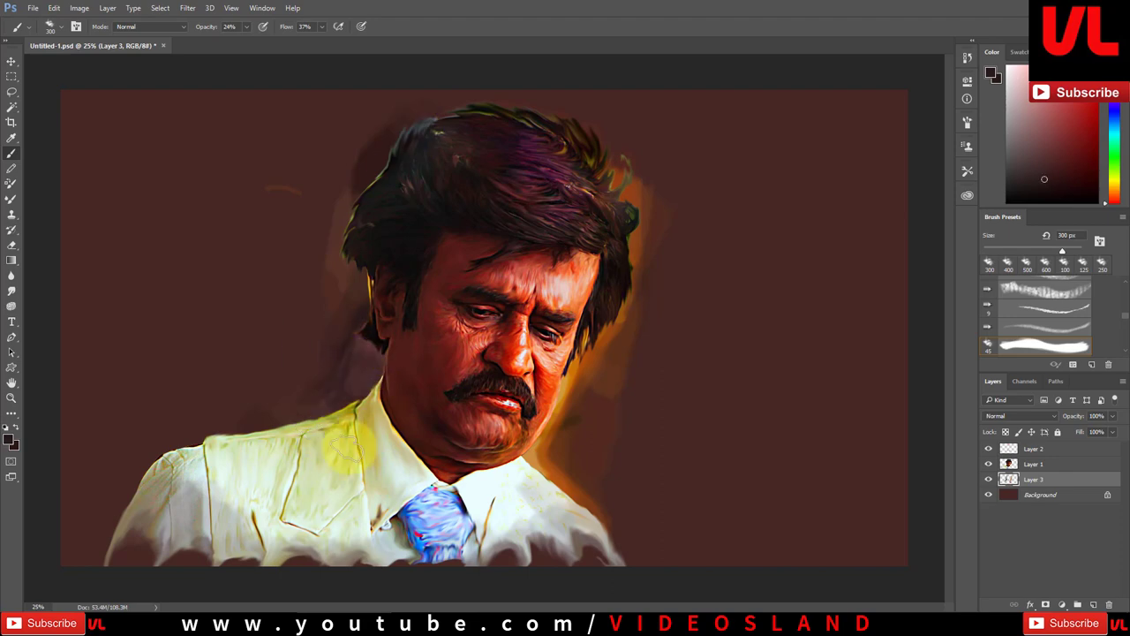
key(ctrl+minus)
alt+click(565, 383)
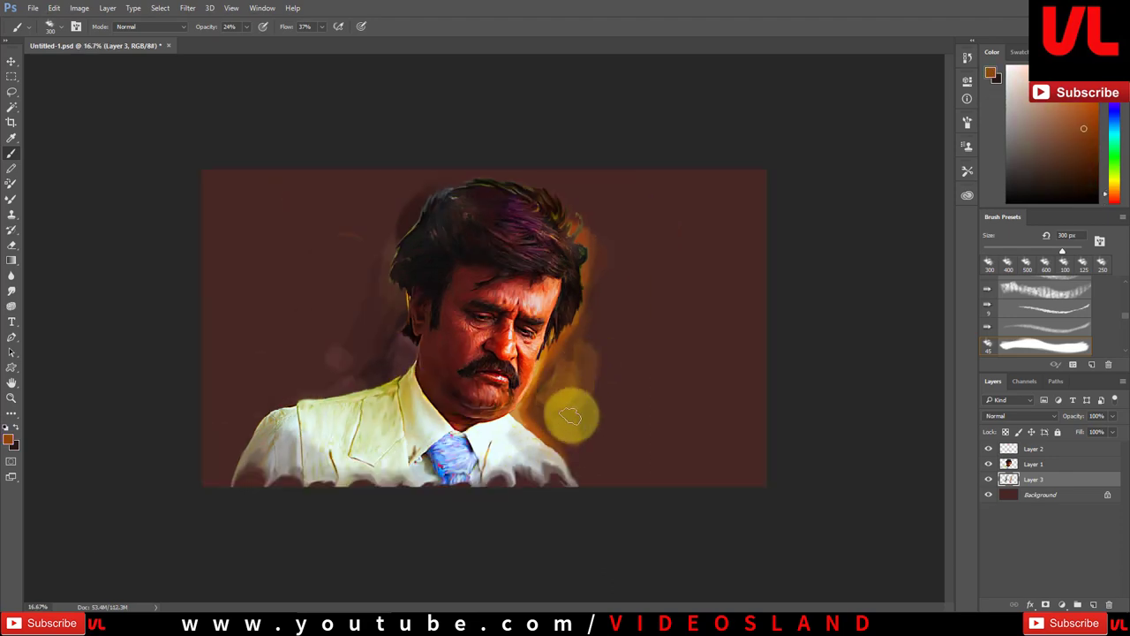
mouse_move(568, 415)
mouse_down()
mouse_move(580, 395)
mouse_move(619, 476)
mouse_up()
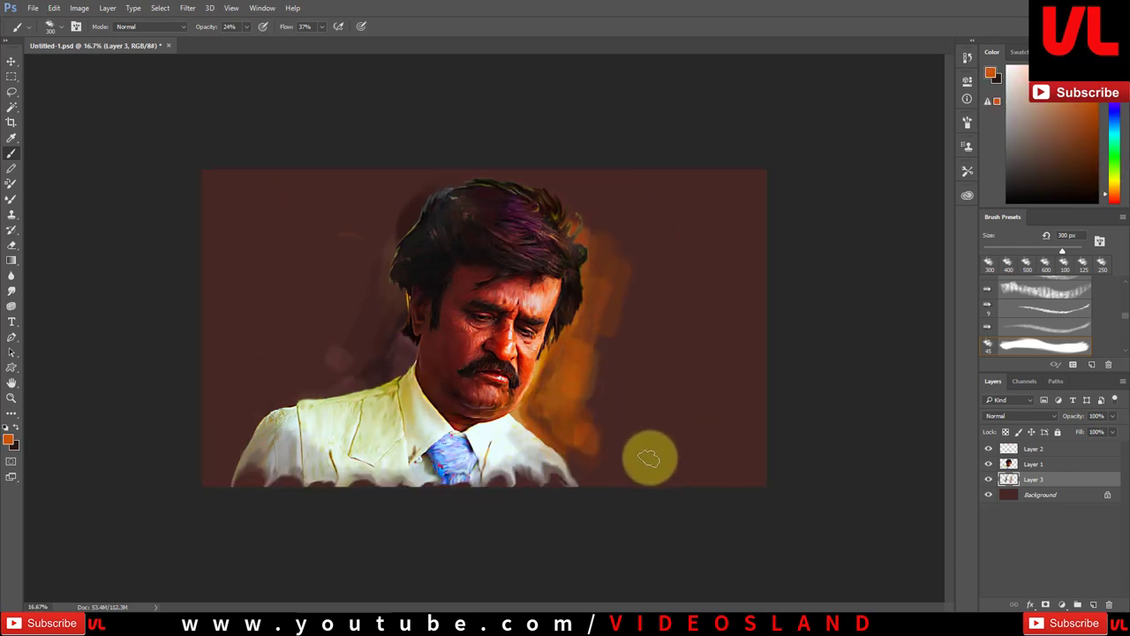
click(373, 408)
click(1093, 605)
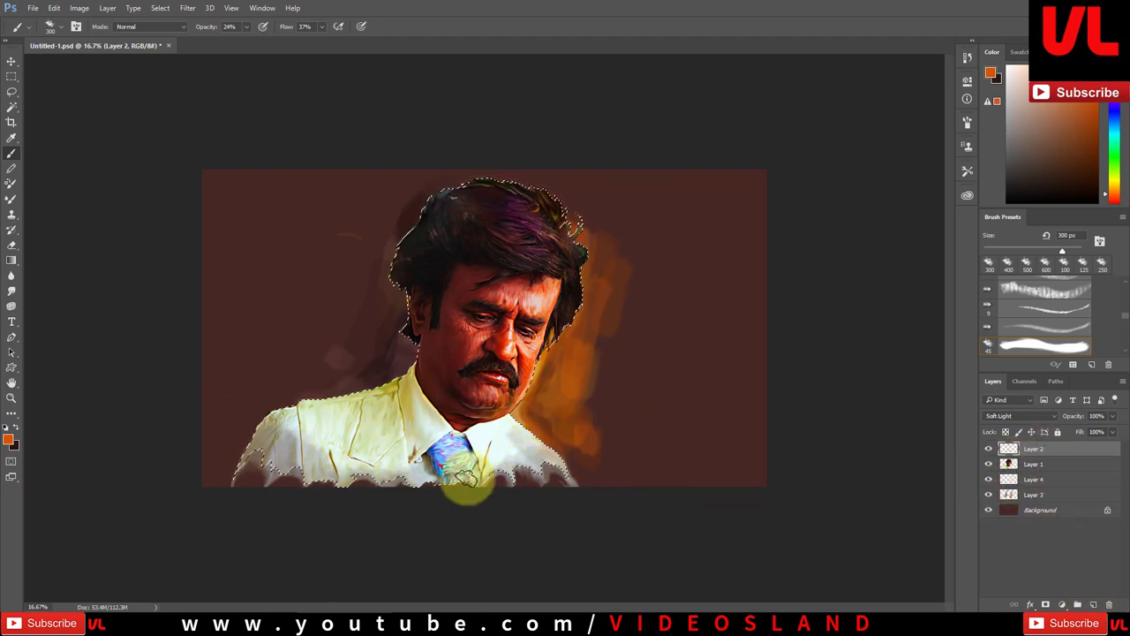
- Tint the shirt with green and orange strokes near the tie, then clear the selection
drag(467, 480, 264, 433)
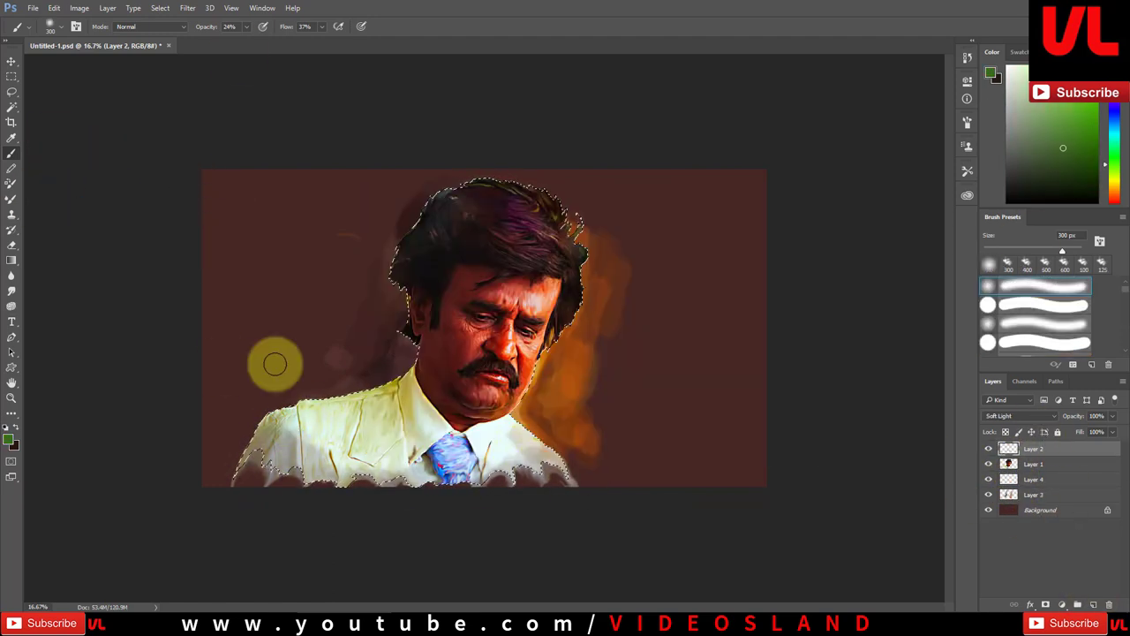
click(1113, 181)
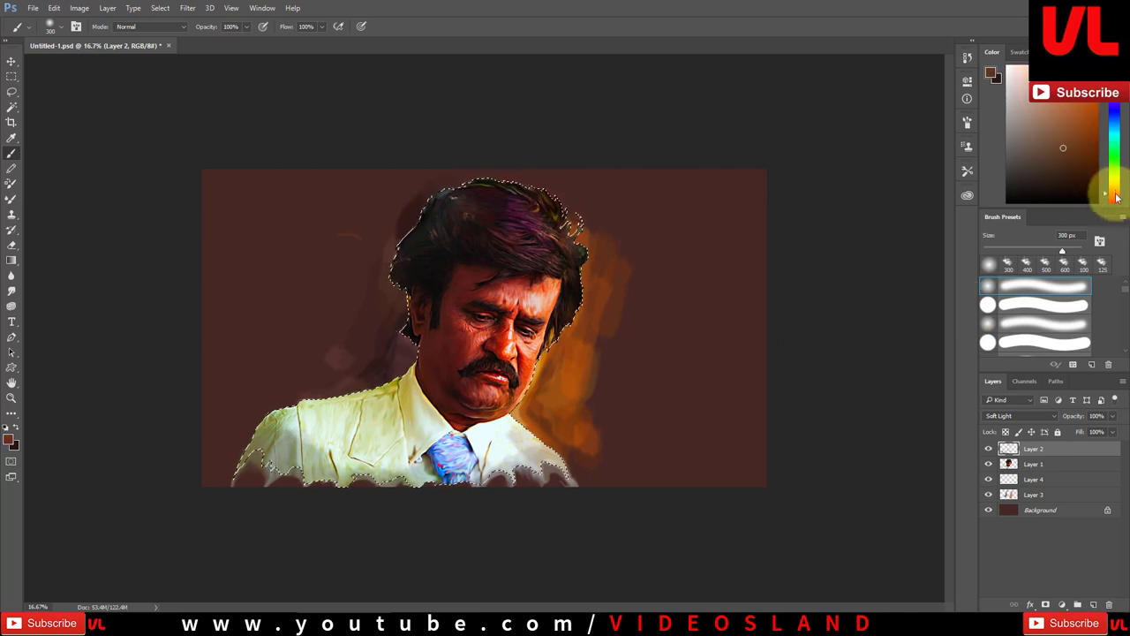
drag(570, 427, 514, 450)
key(ctrl+d)
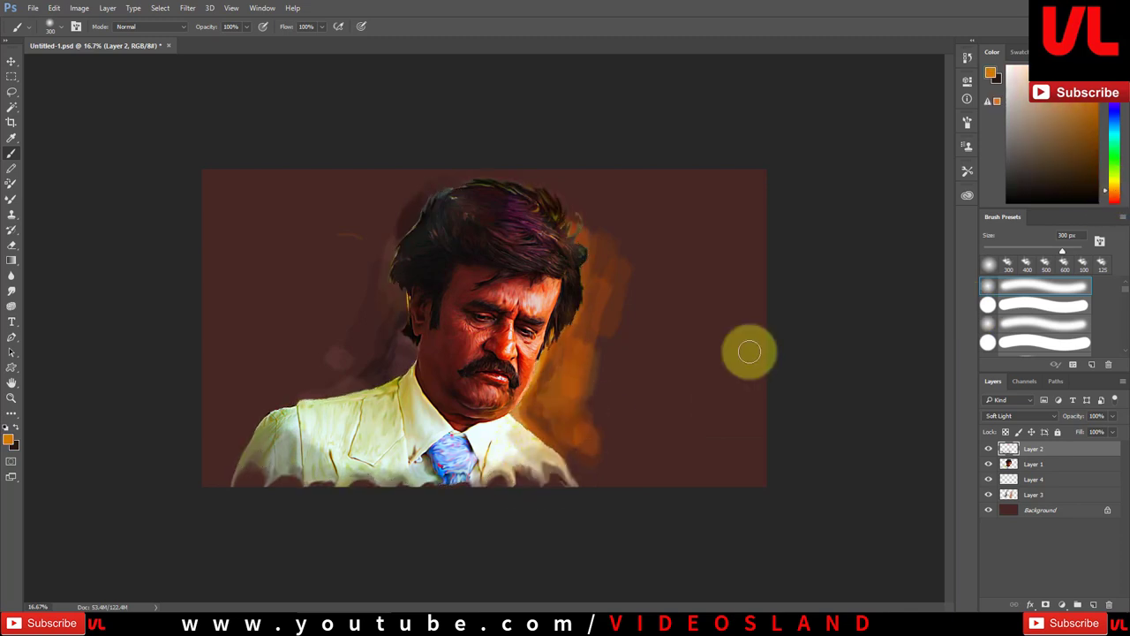
- Add a layer above Background and set a black 800 px brush at 16% opacity and 31% flow
click(1038, 509)
click(1093, 605)
key(x)
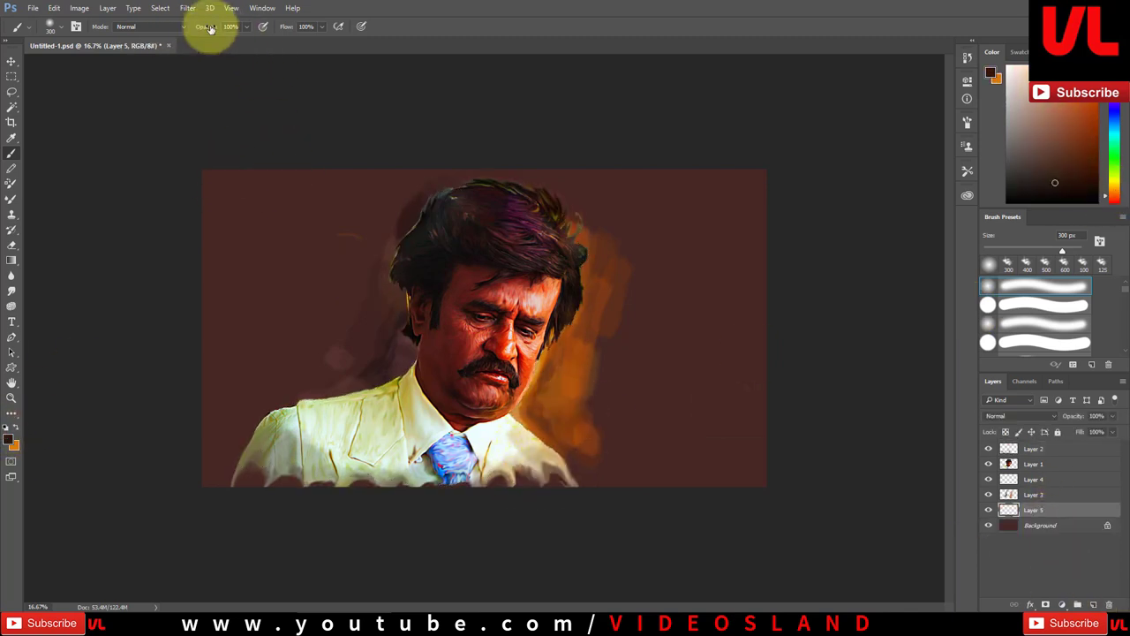
drag(209, 26, 196, 26)
key(bracketright)
key(bracketright)
key(bracketright)
mouse_move(283, 27)
mouse_down()
mouse_move(221, 27)
mouse_move(302, 26)
mouse_up()
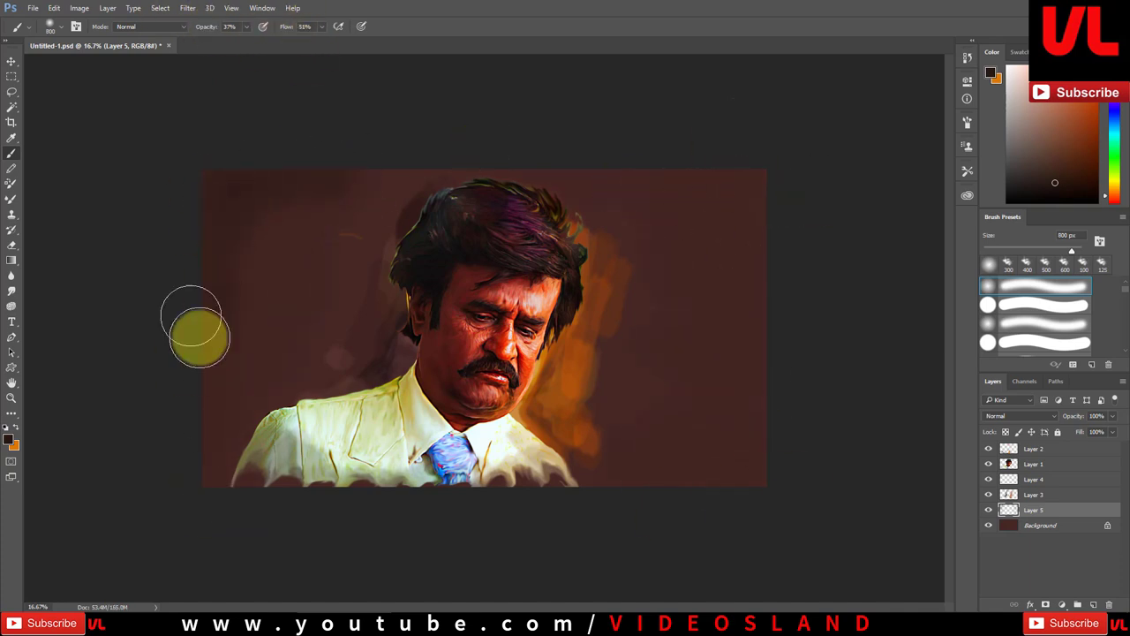
key(bracketright)
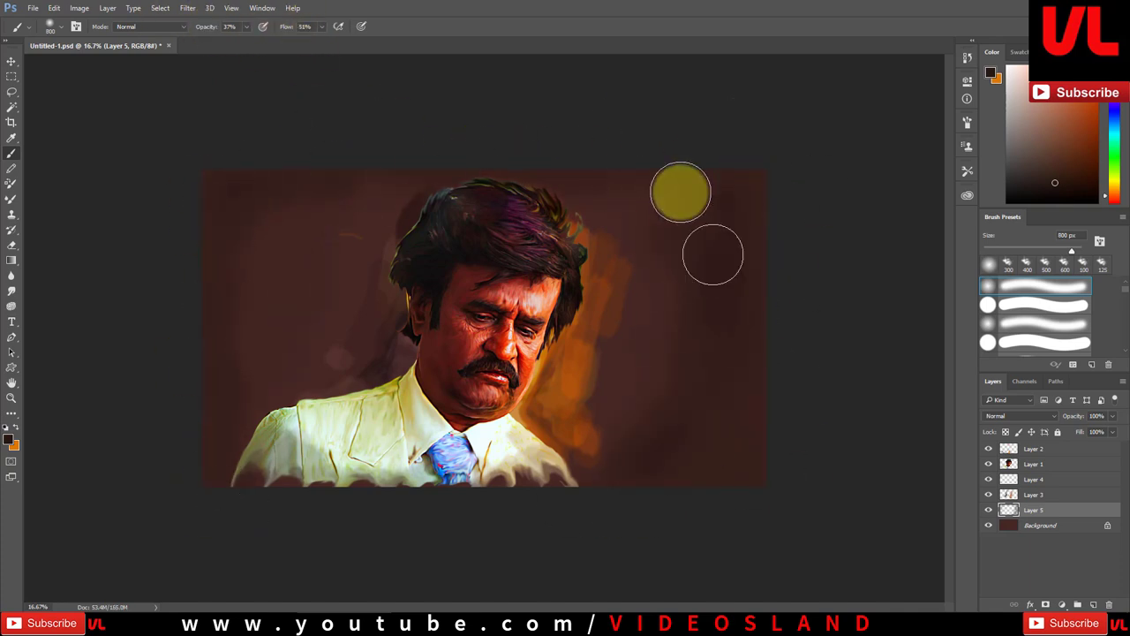
- Stamp all visible content into a new top layer and smudge the hair's left edge outward
click(1033, 449)
key(ctrl+alt+shift+e)
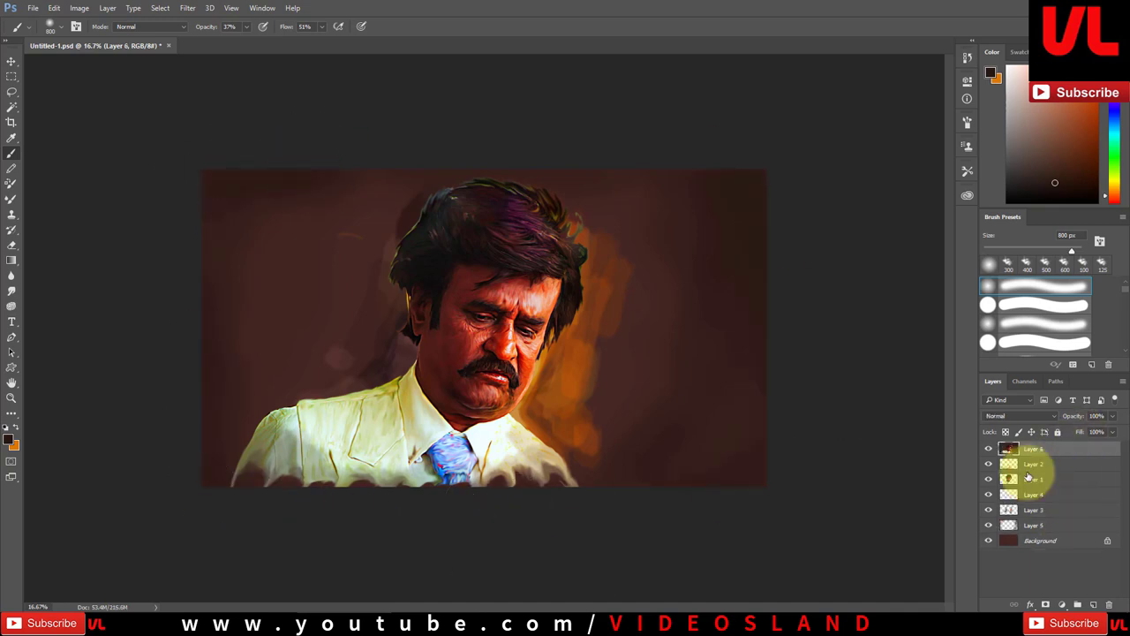
click(11, 275)
key(bracketright)
key(bracketright)
key(bracketright)
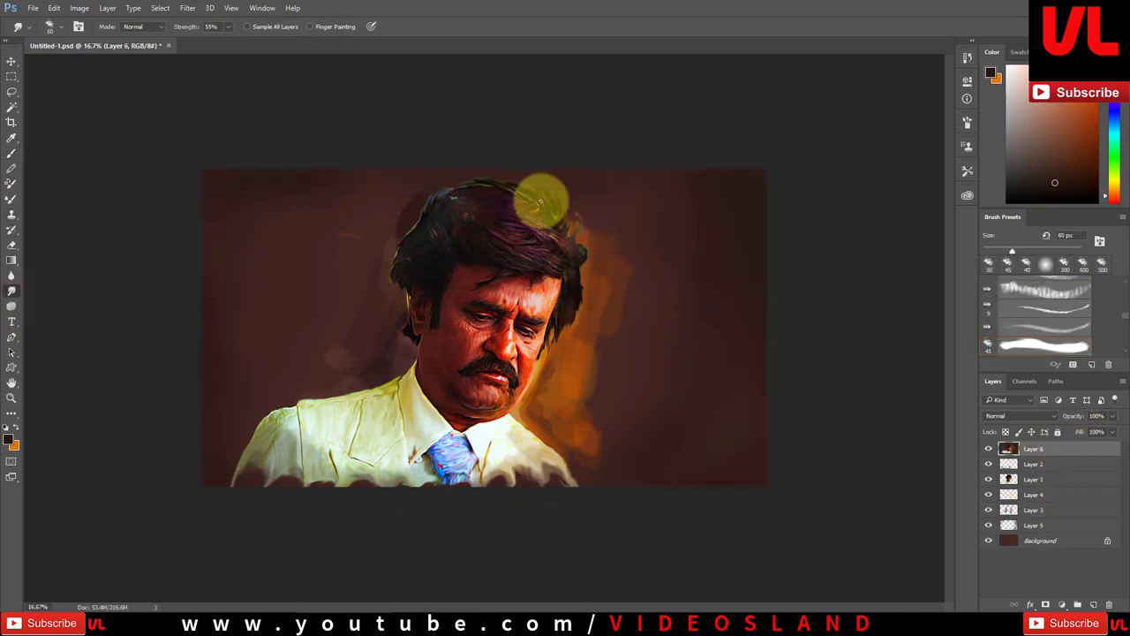
key(bracketleft)
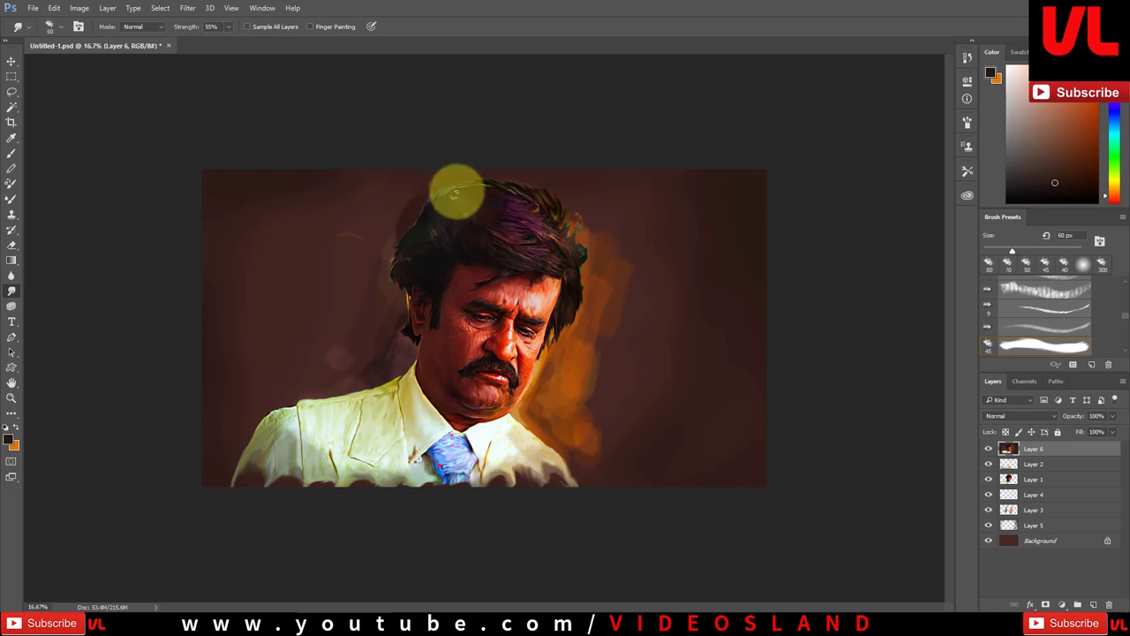
key(bracketleft)
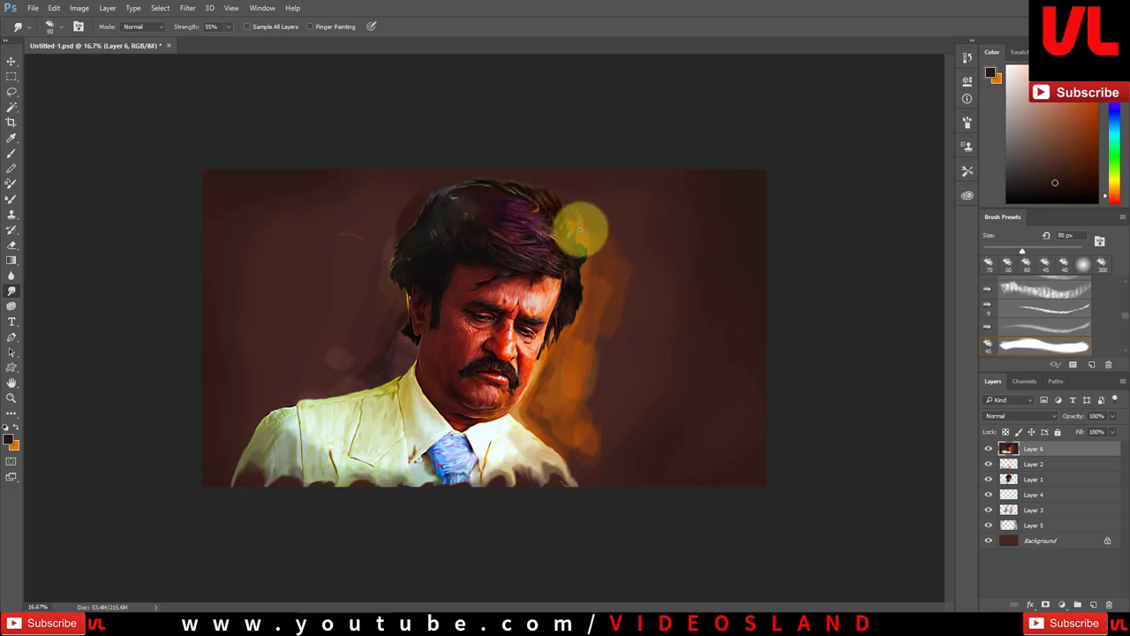
key(bracketleft)
key(bracketleft)
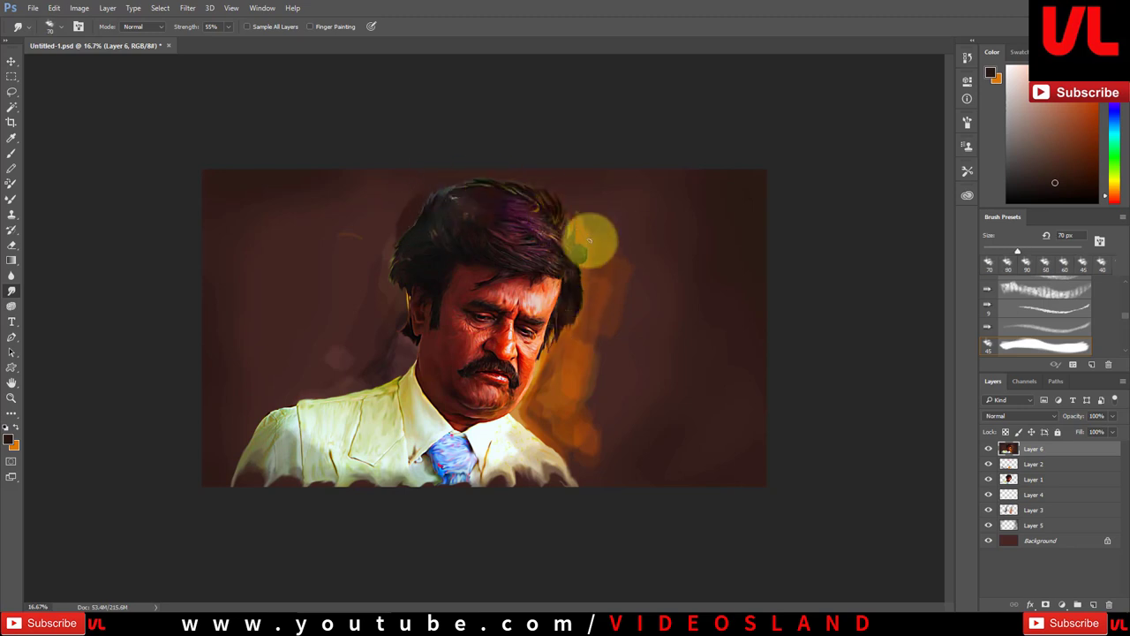
key(bracketright)
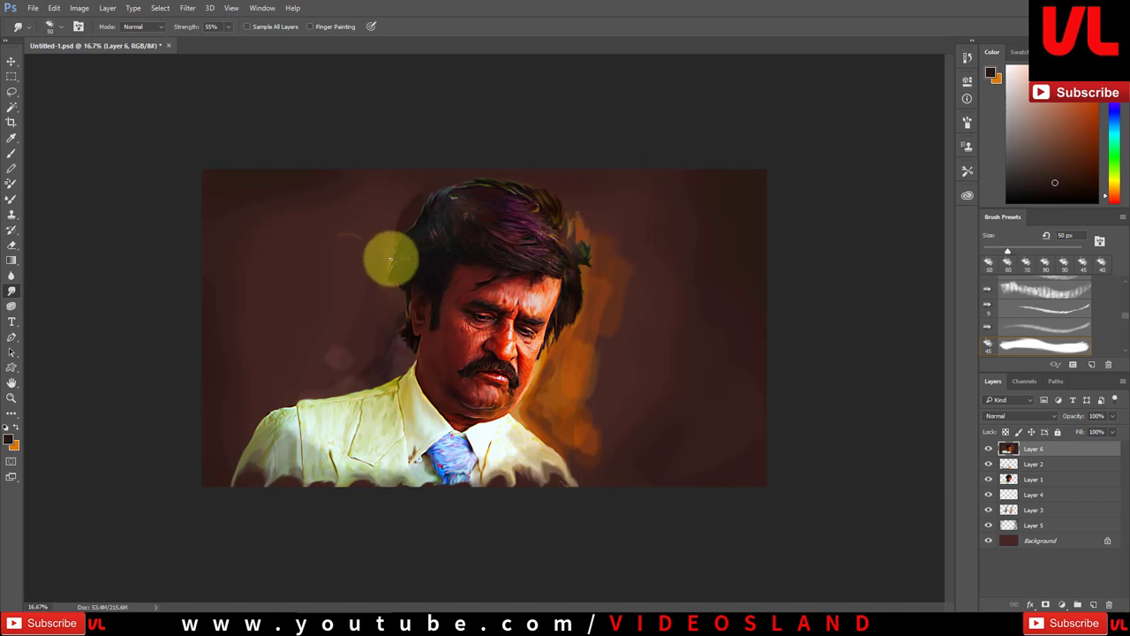
drag(390, 258, 441, 194)
- Smudge the strands along the hair's right edge and the cheek down toward the mustache
key(bracketright)
key(bracketright)
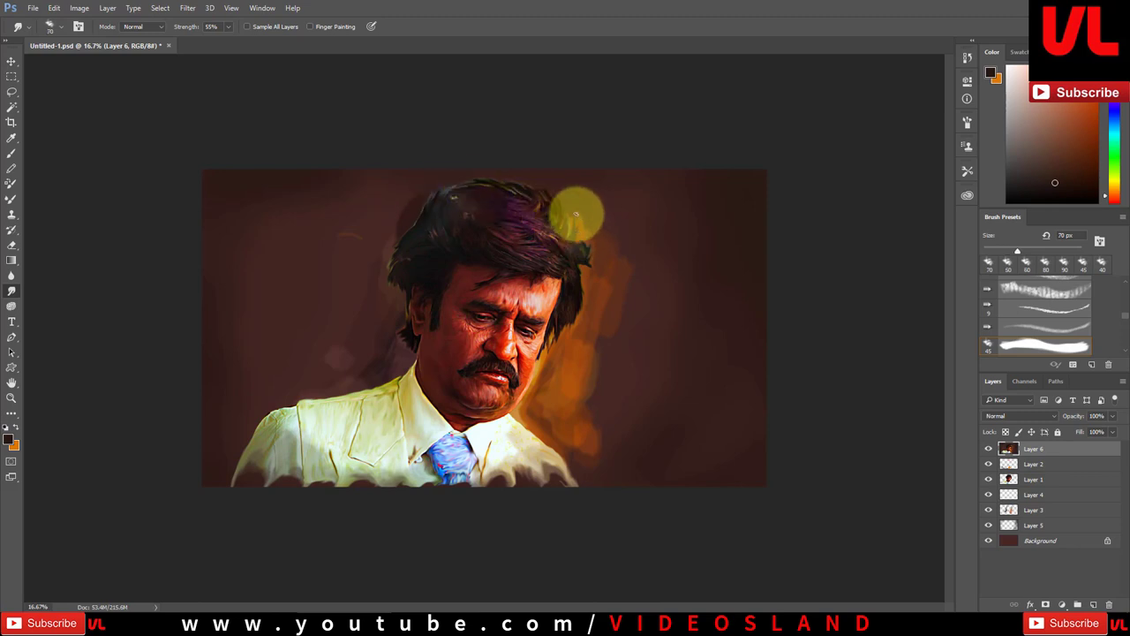
drag(576, 212, 583, 247)
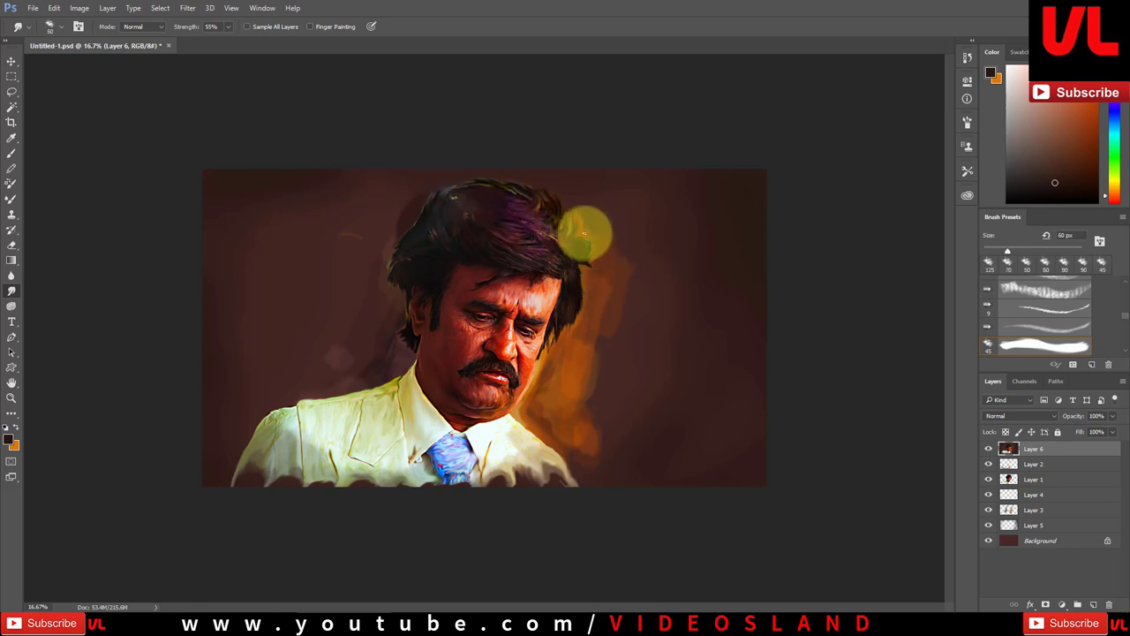
key(bracketright)
key(bracketright)
key(bracketright)
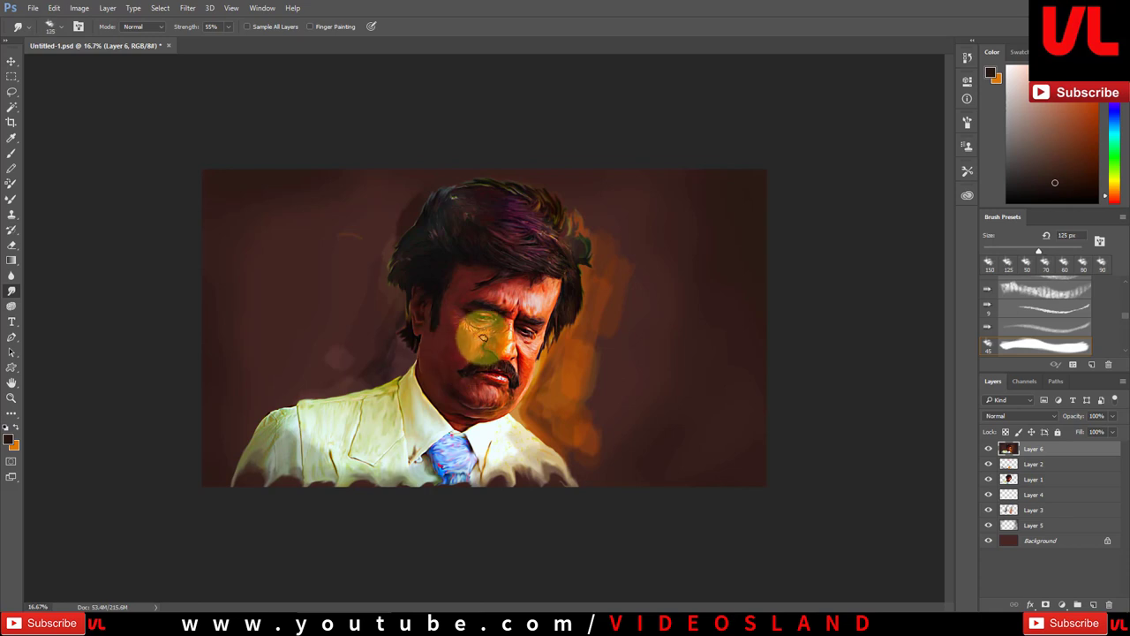
key(bracketleft)
drag(453, 325, 524, 363)
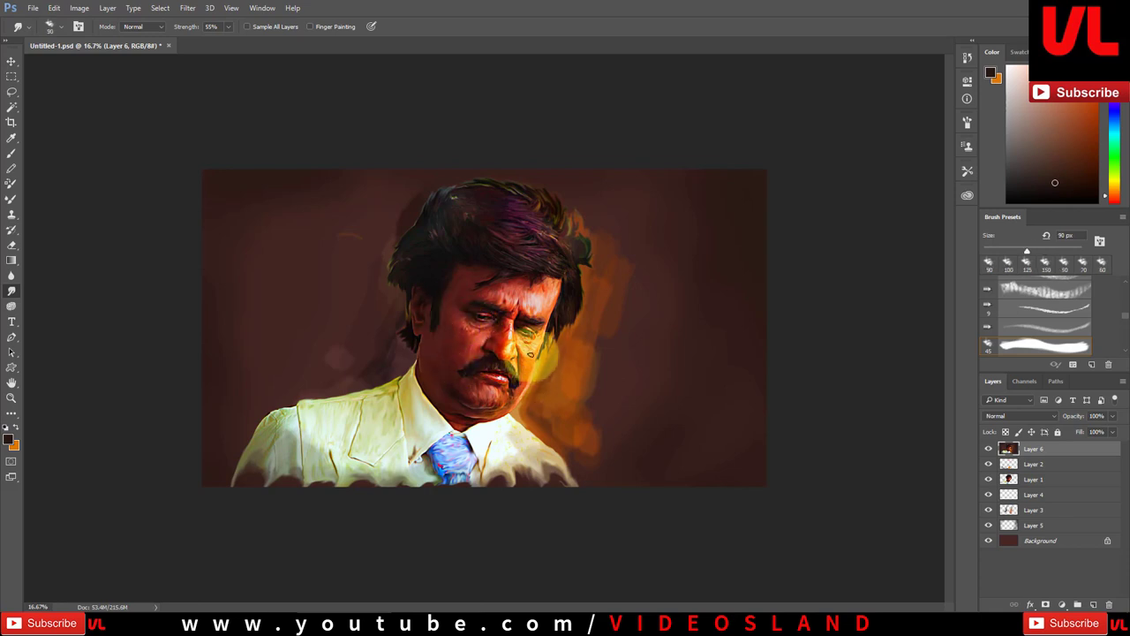
- On a new layer, paint soft white highlights at 11% opacity on the nose and cheek
key(b)
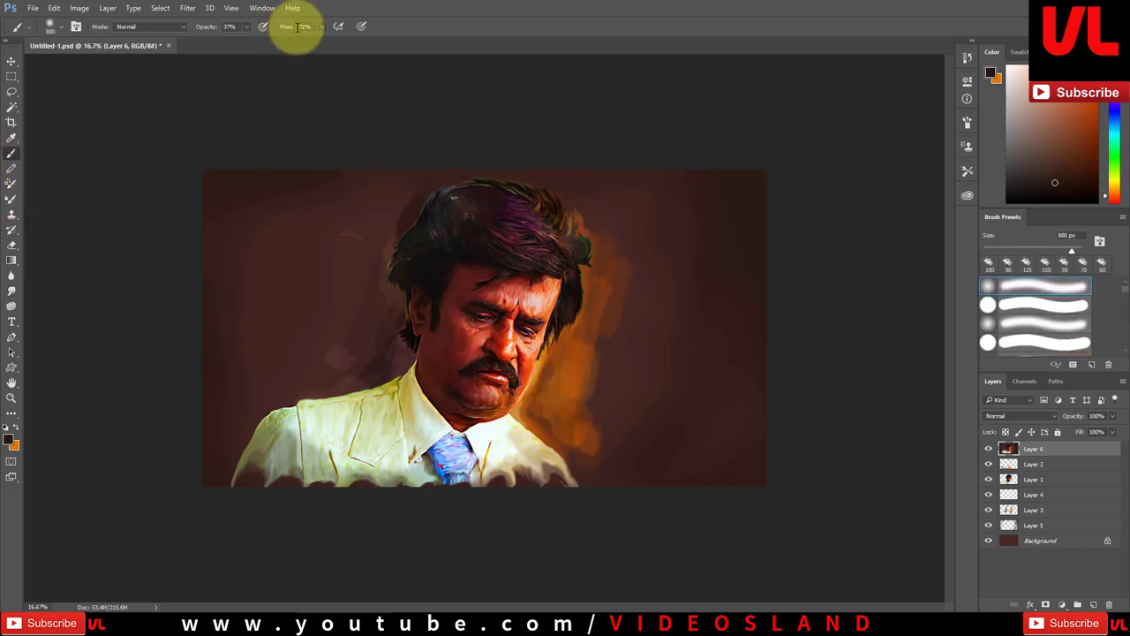
click(1093, 605)
key(6)
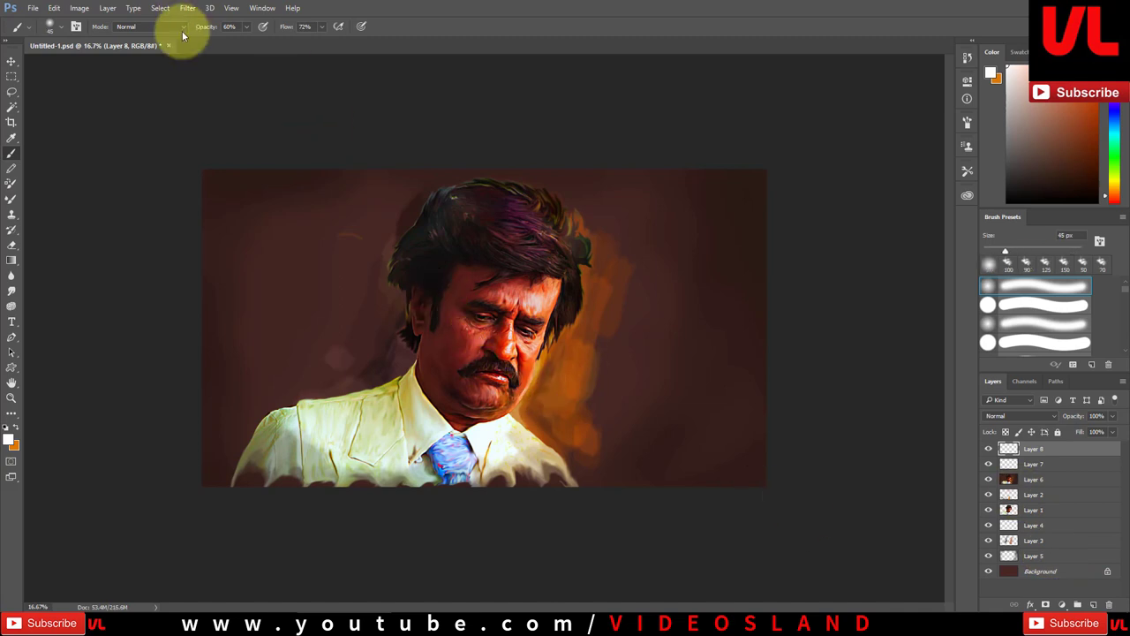
key(1)
key(1)
drag(286, 26, 273, 30)
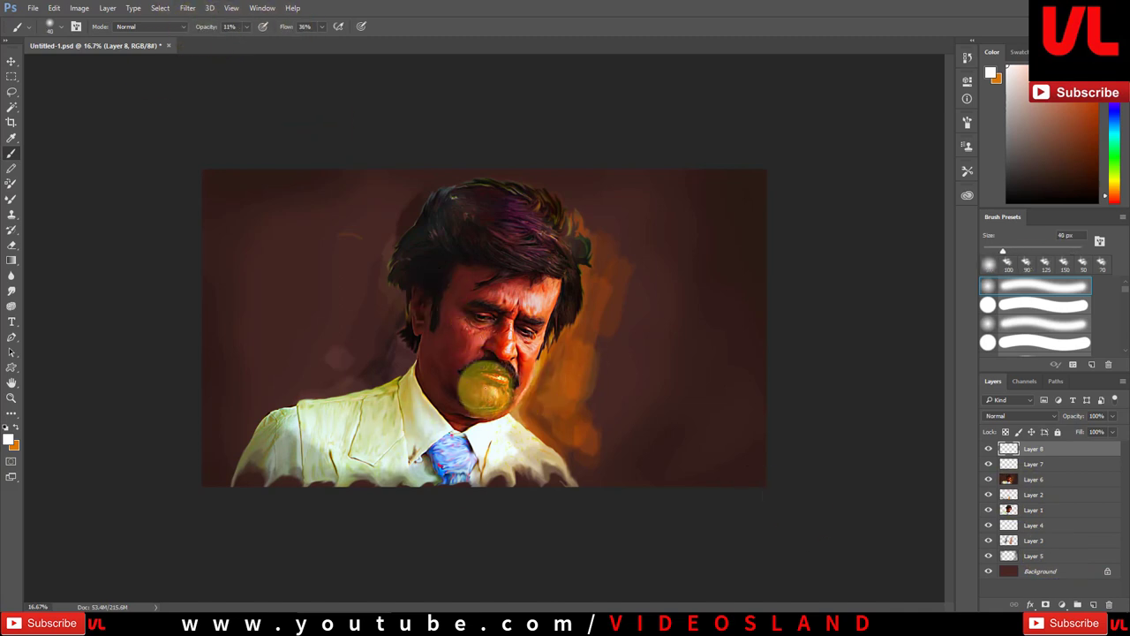
mouse_move(485, 384)
mouse_down()
mouse_move(484, 339)
mouse_move(547, 336)
mouse_up()
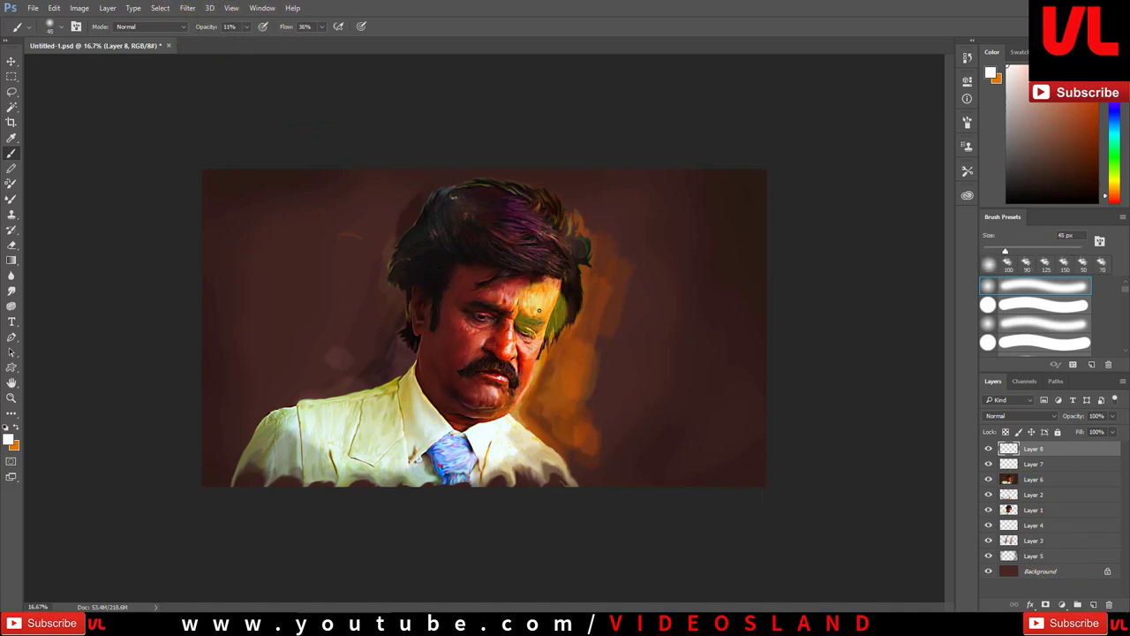
click(12, 291)
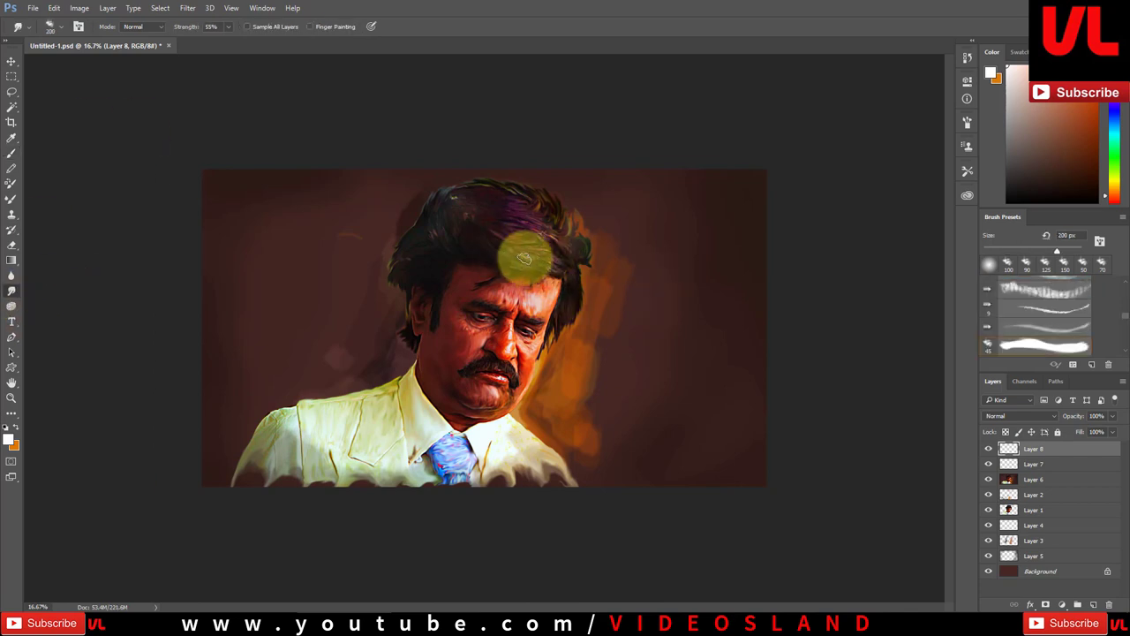
key(bracketleft)
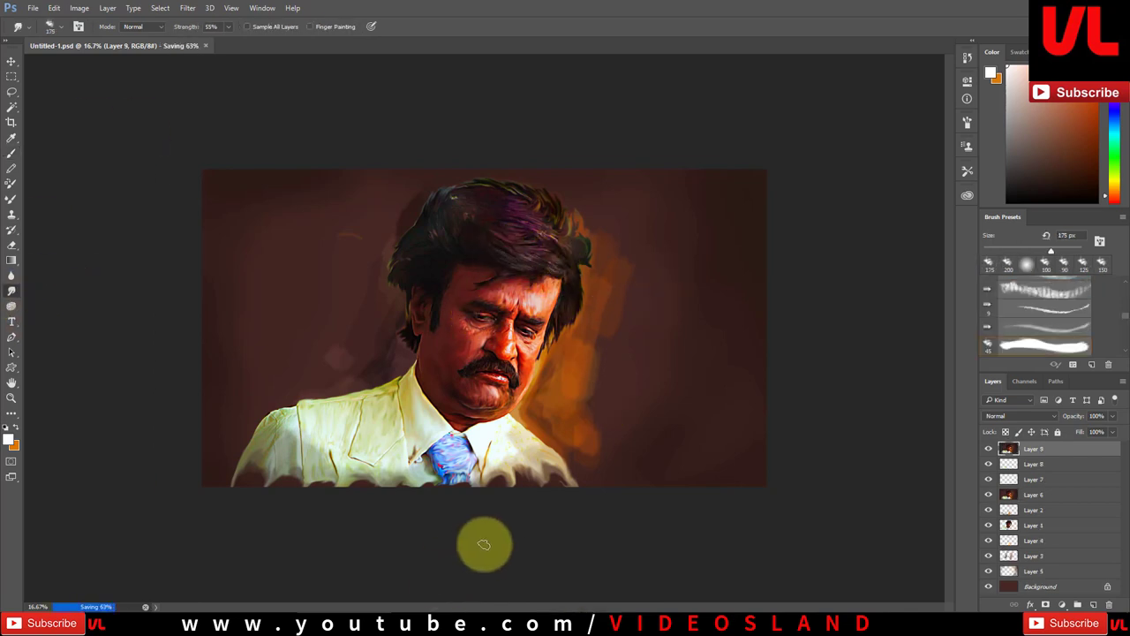